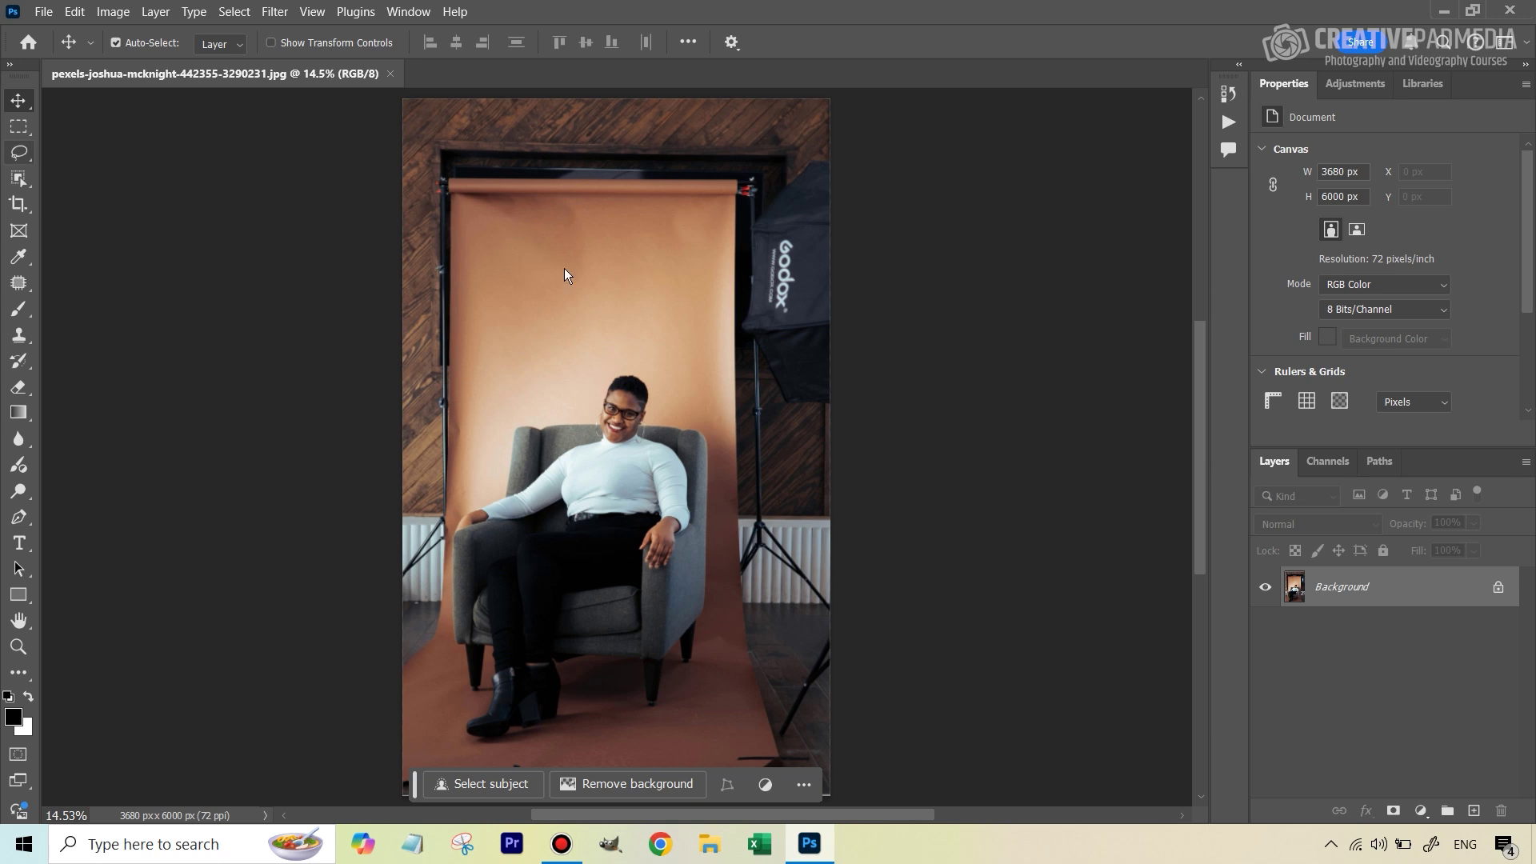
# Lasso loosely around the seated subject within the paper backdrop, with a 10 px feather, and invert the selection.
pyautogui.press('l')
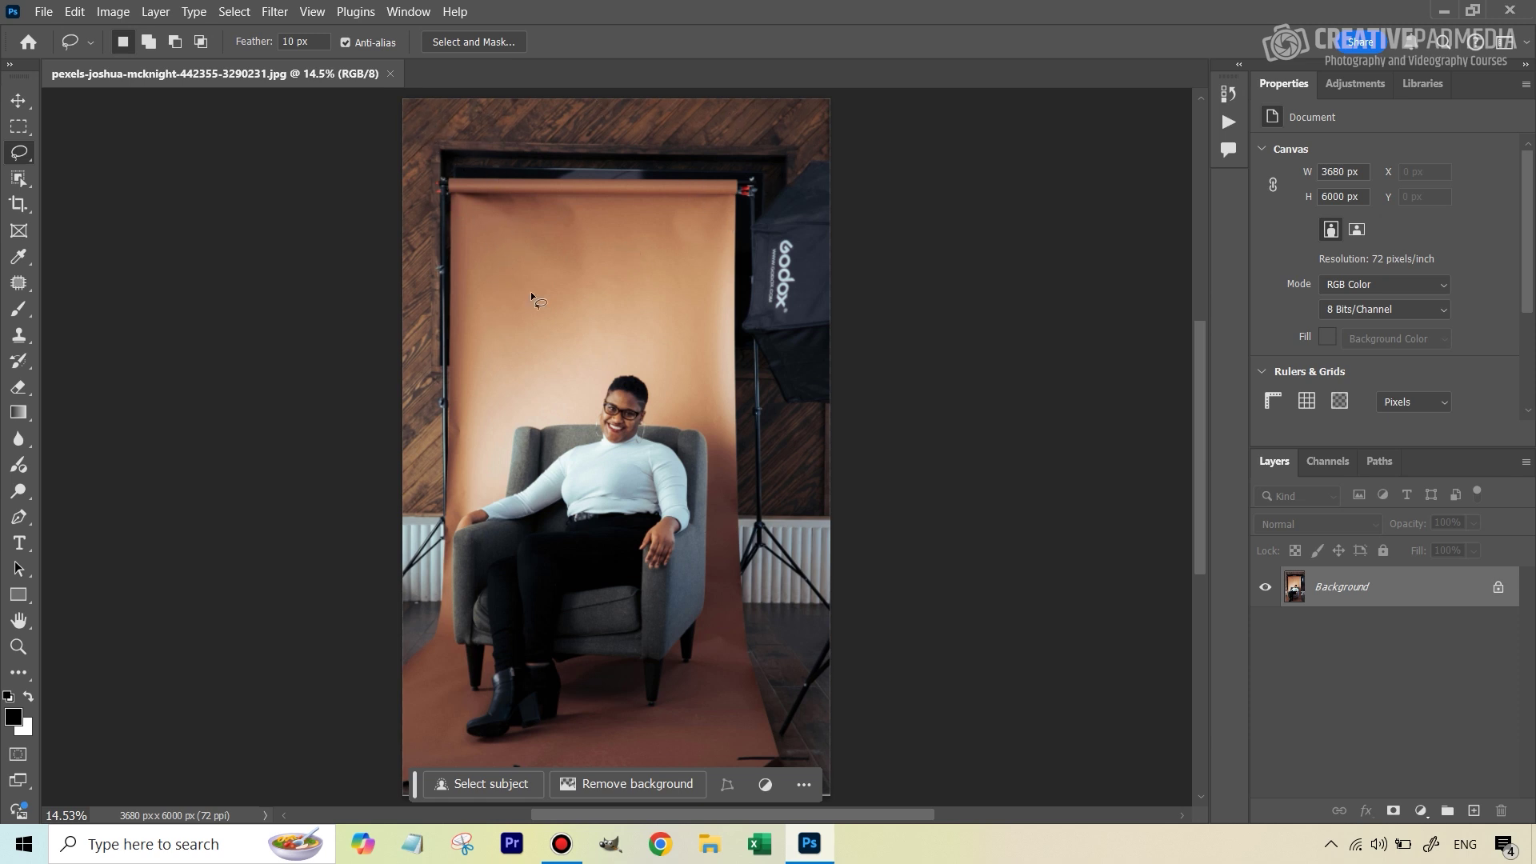
pyautogui.moveTo(483, 232)
pyautogui.mouseDown()
pyautogui.moveTo(437, 744)
pyautogui.moveTo(579, 760)
pyautogui.moveTo(692, 727)
pyautogui.moveTo(725, 694)
pyautogui.moveTo(733, 648)
pyautogui.moveTo(710, 288)
pyautogui.moveTo(675, 243)
pyautogui.moveTo(618, 212)
pyautogui.moveTo(484, 231)
pyautogui.moveTo(517, 232)
pyautogui.mouseUp()
pyautogui.click(235, 11)
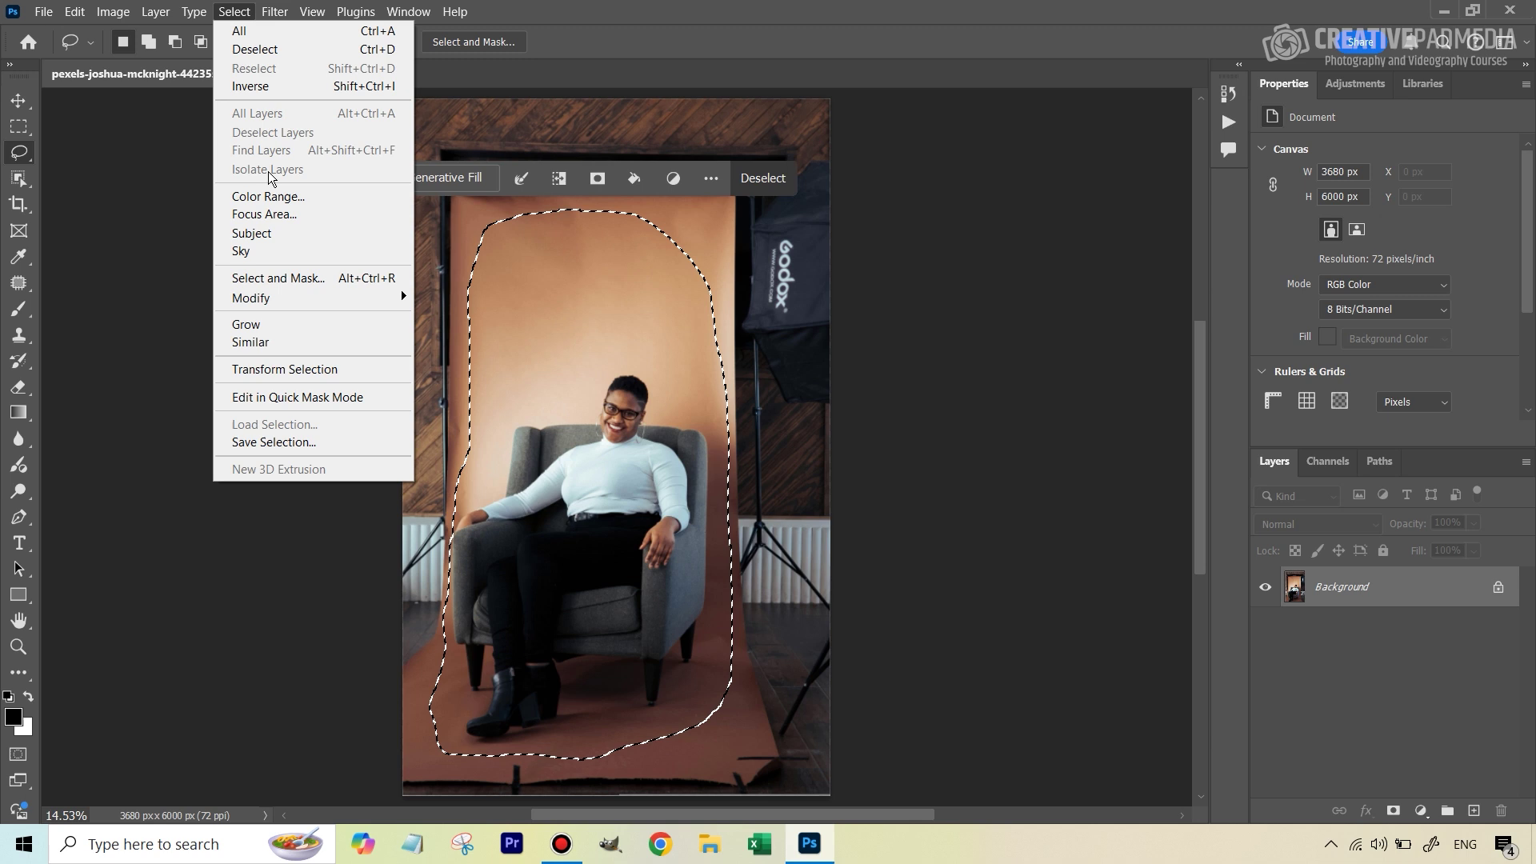
pyautogui.click(345, 85)
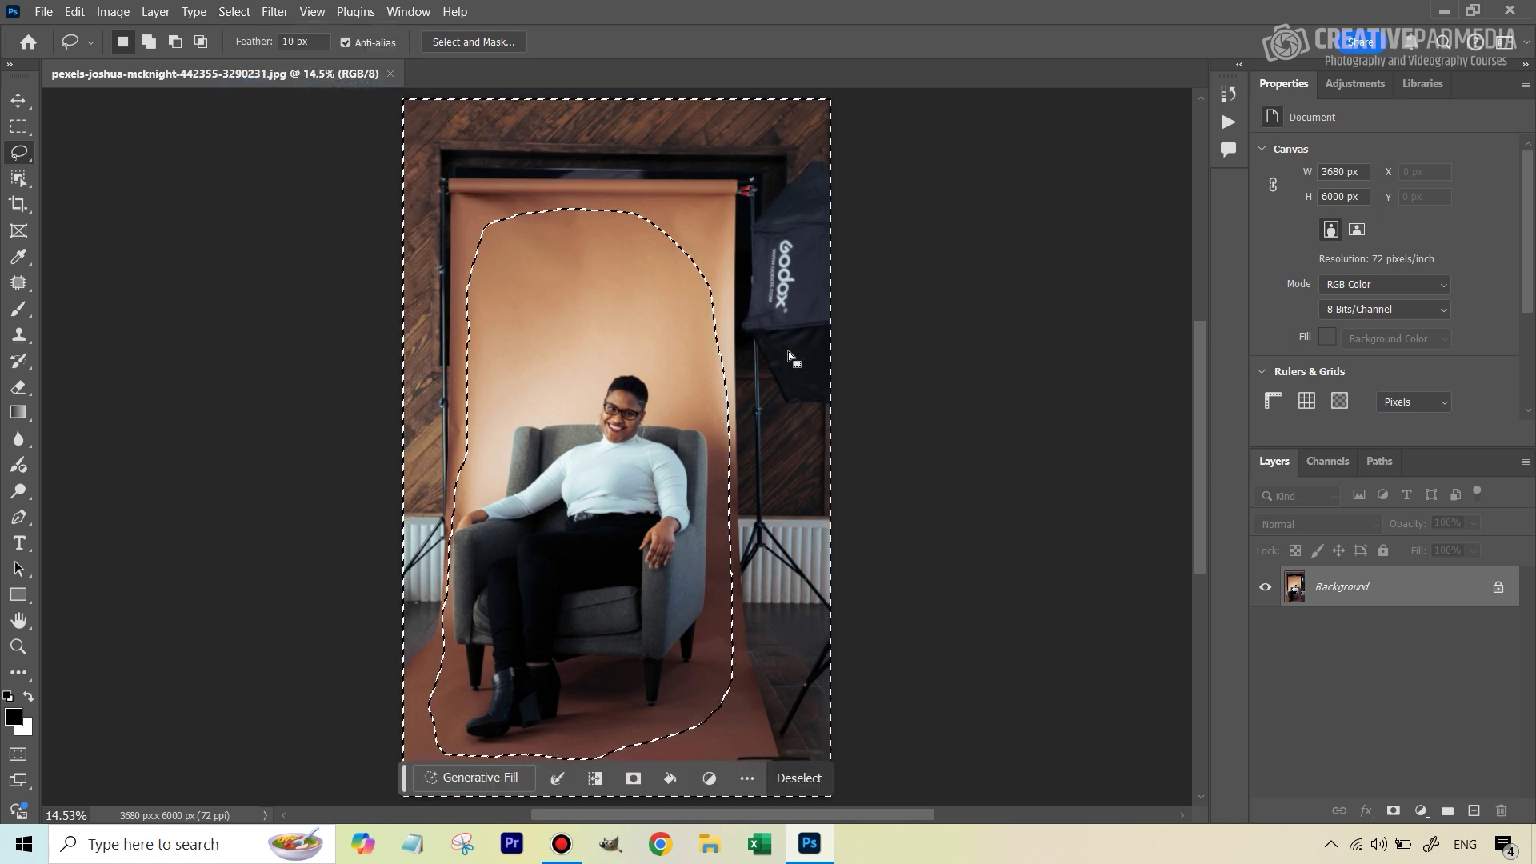
# Fill the inverted selection with Content-Aware Fill, using Very High color adaptation and outputting to a new layer.
pyautogui.rightClick(758, 174)
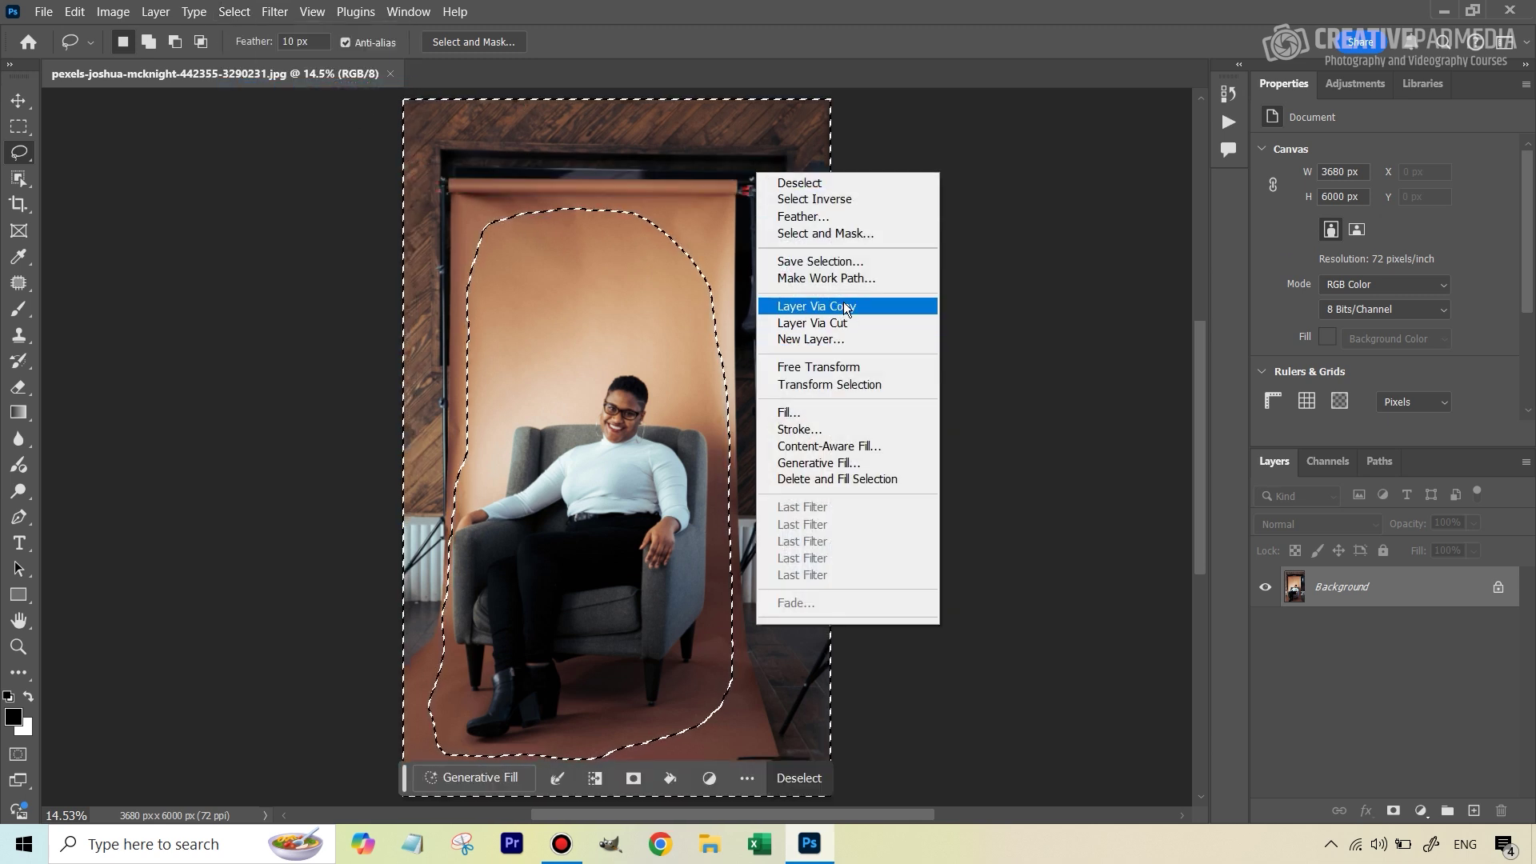
pyautogui.click(846, 446)
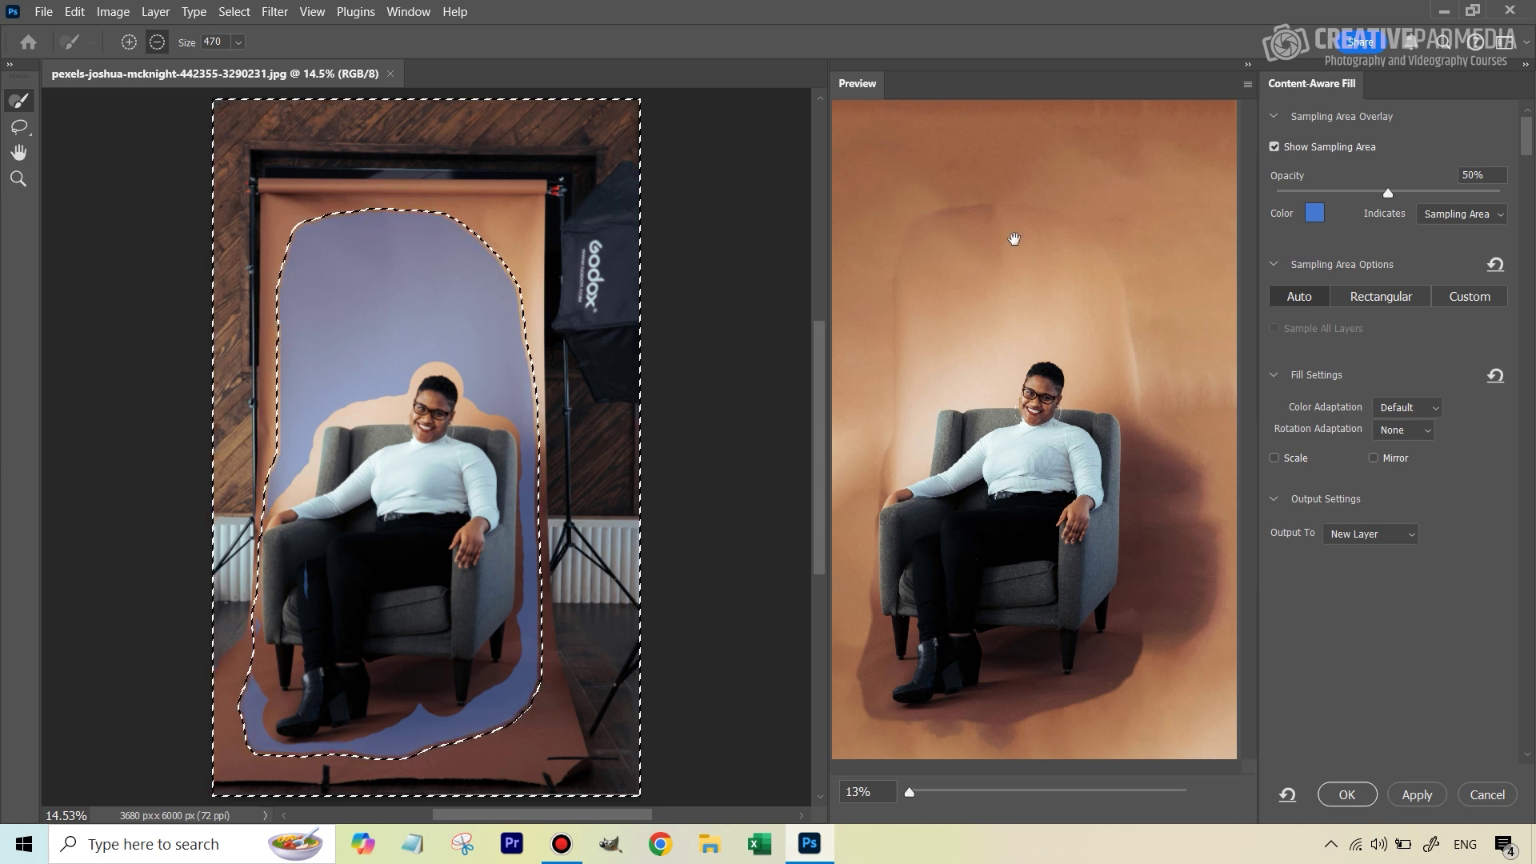
pyautogui.click(1406, 409)
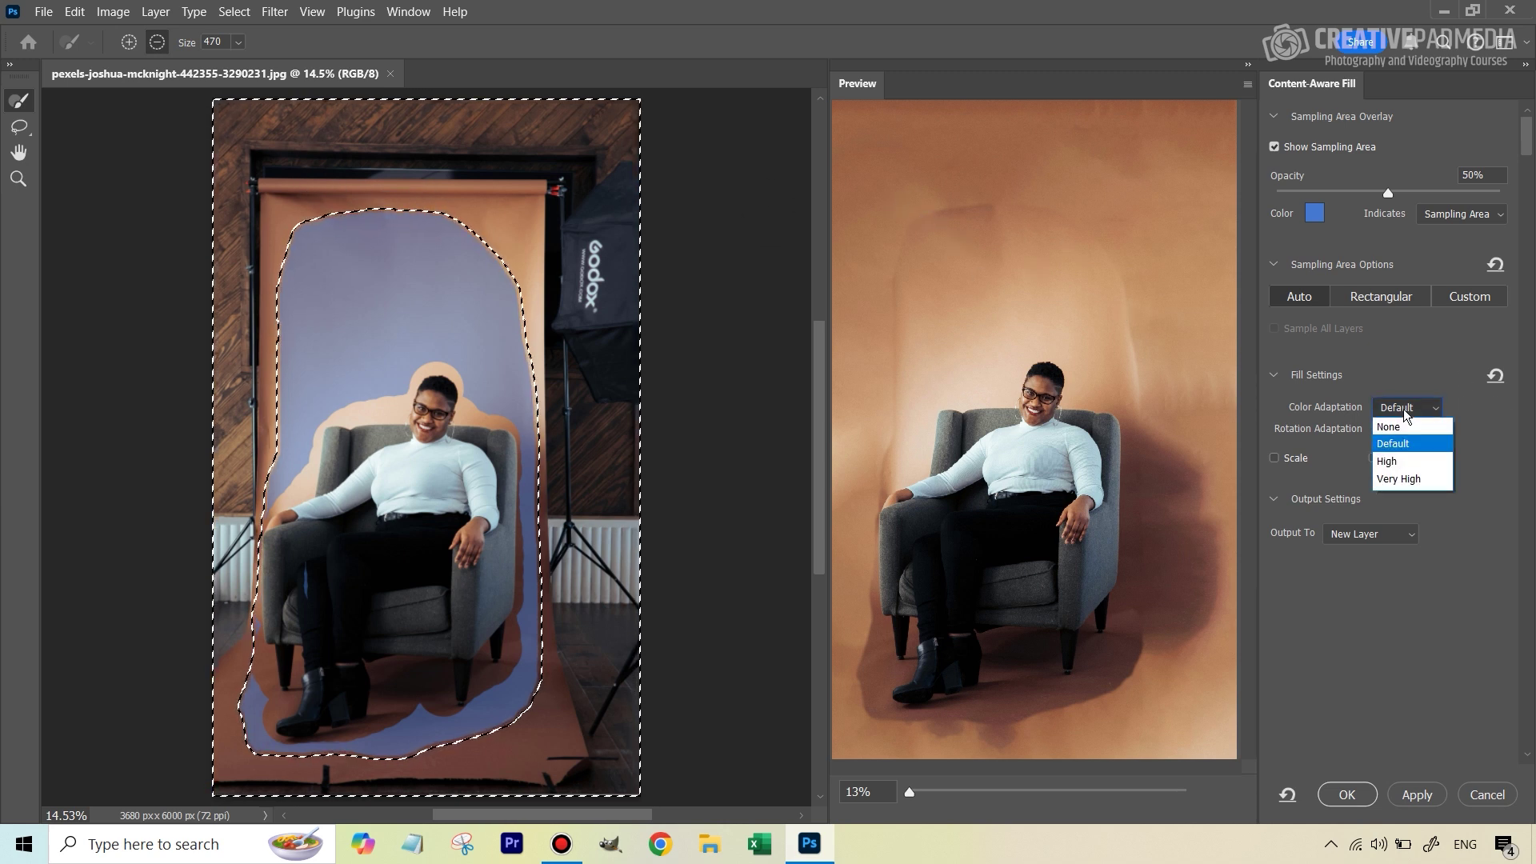
pyautogui.click(1397, 462)
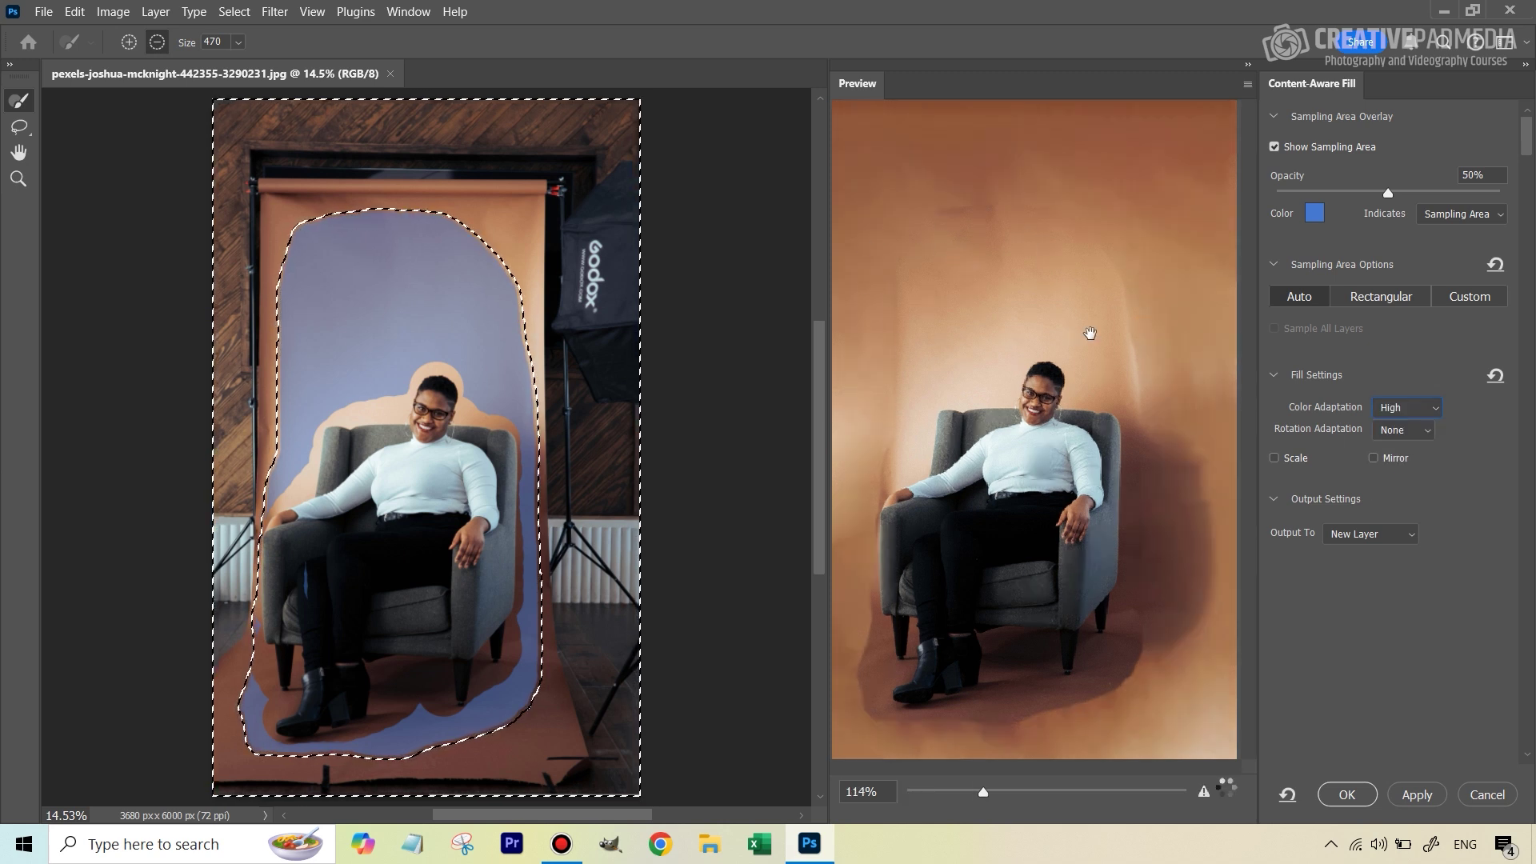
pyautogui.click(1430, 409)
pyautogui.click(1422, 473)
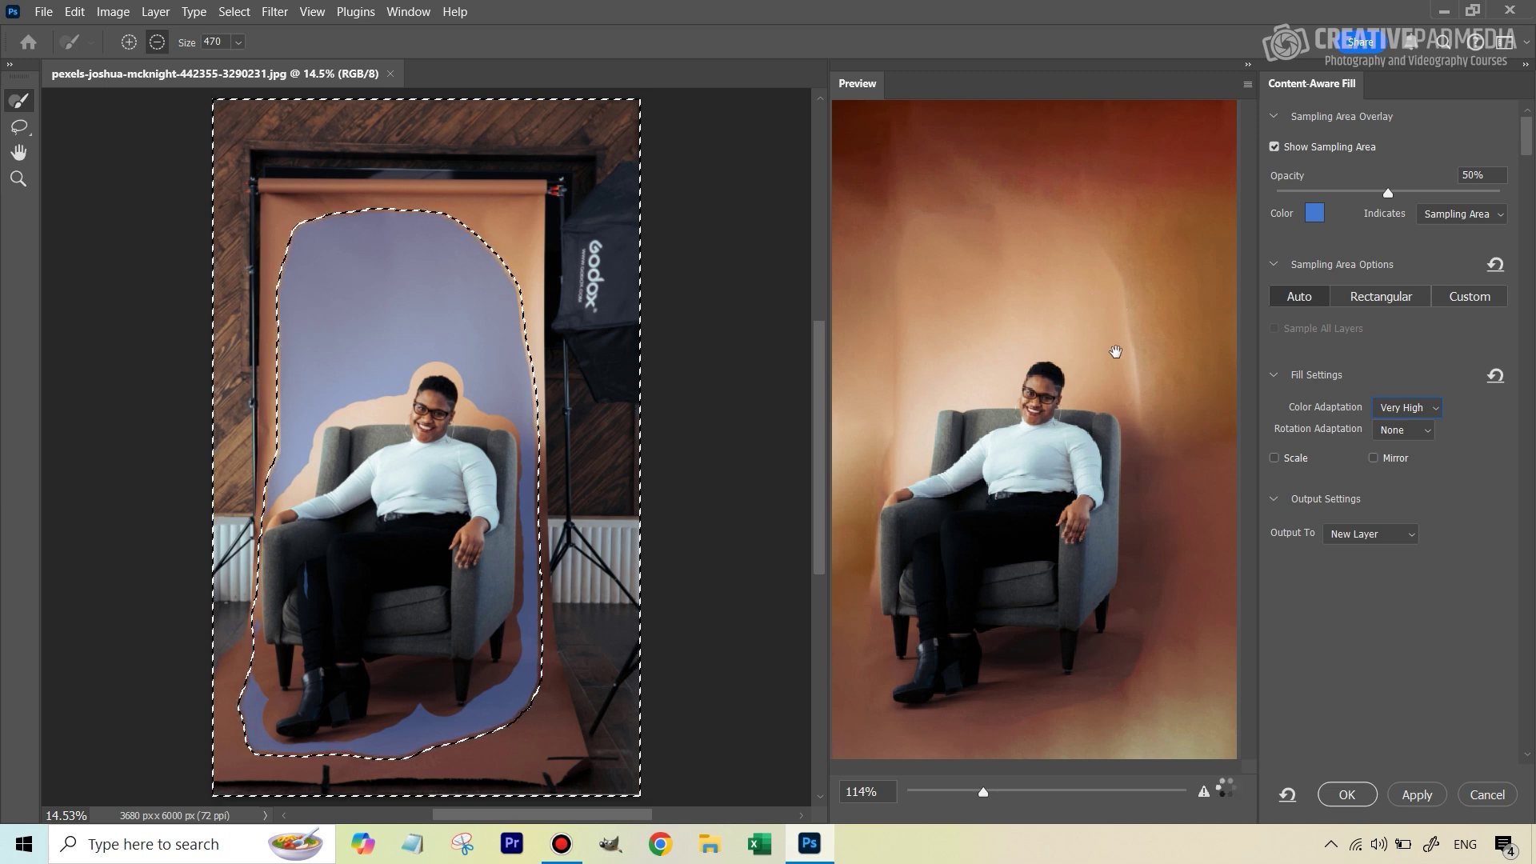
pyautogui.click(1348, 796)
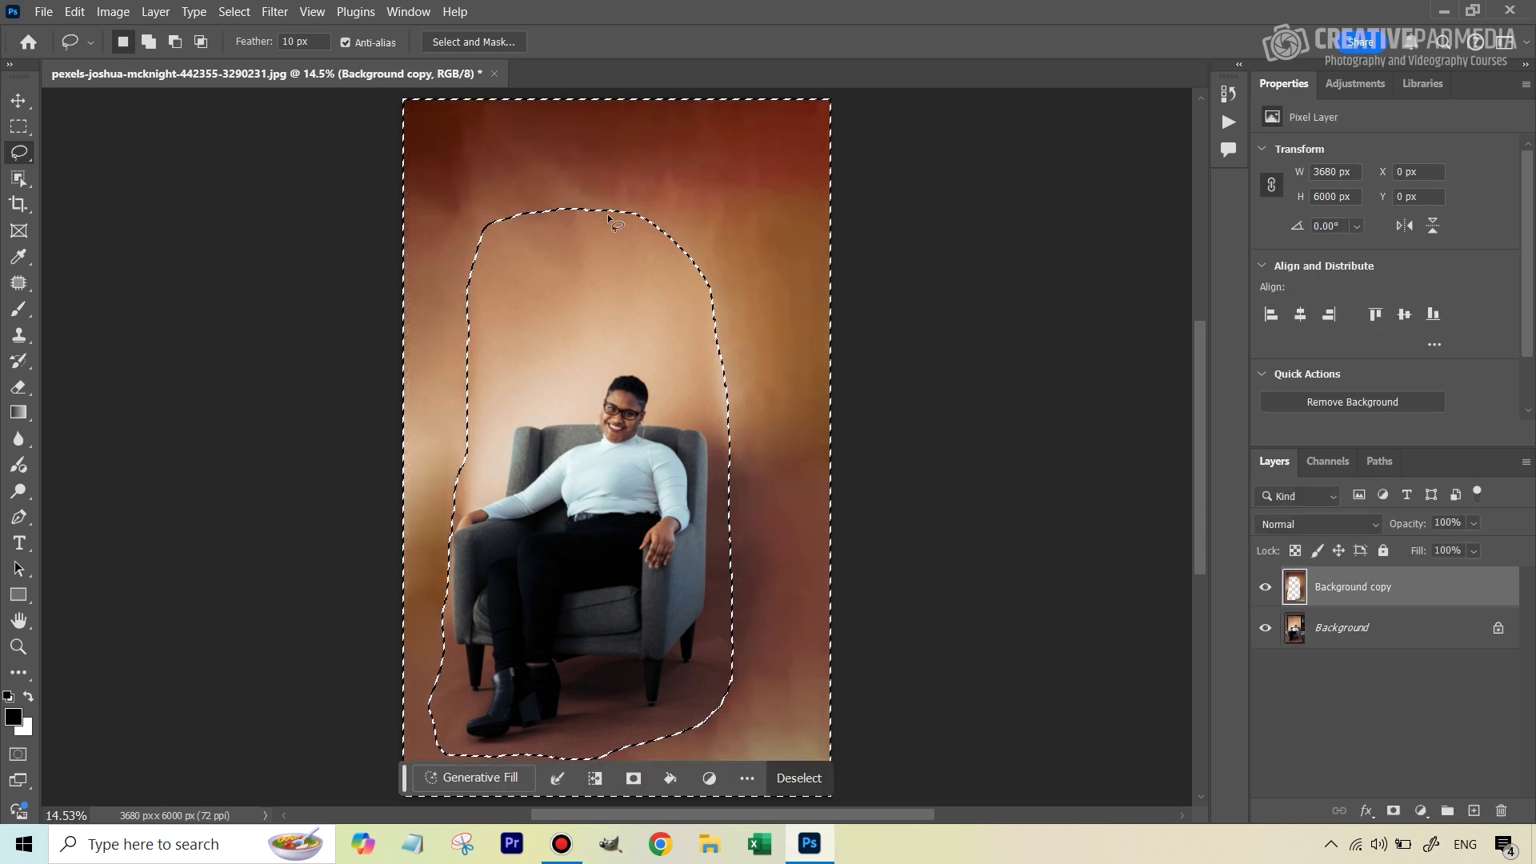
# Run Generative Fill without a prompt on the Background layer's selection and delete the Background copy layer.
pyautogui.click(1265, 586)
pyautogui.click(1356, 630)
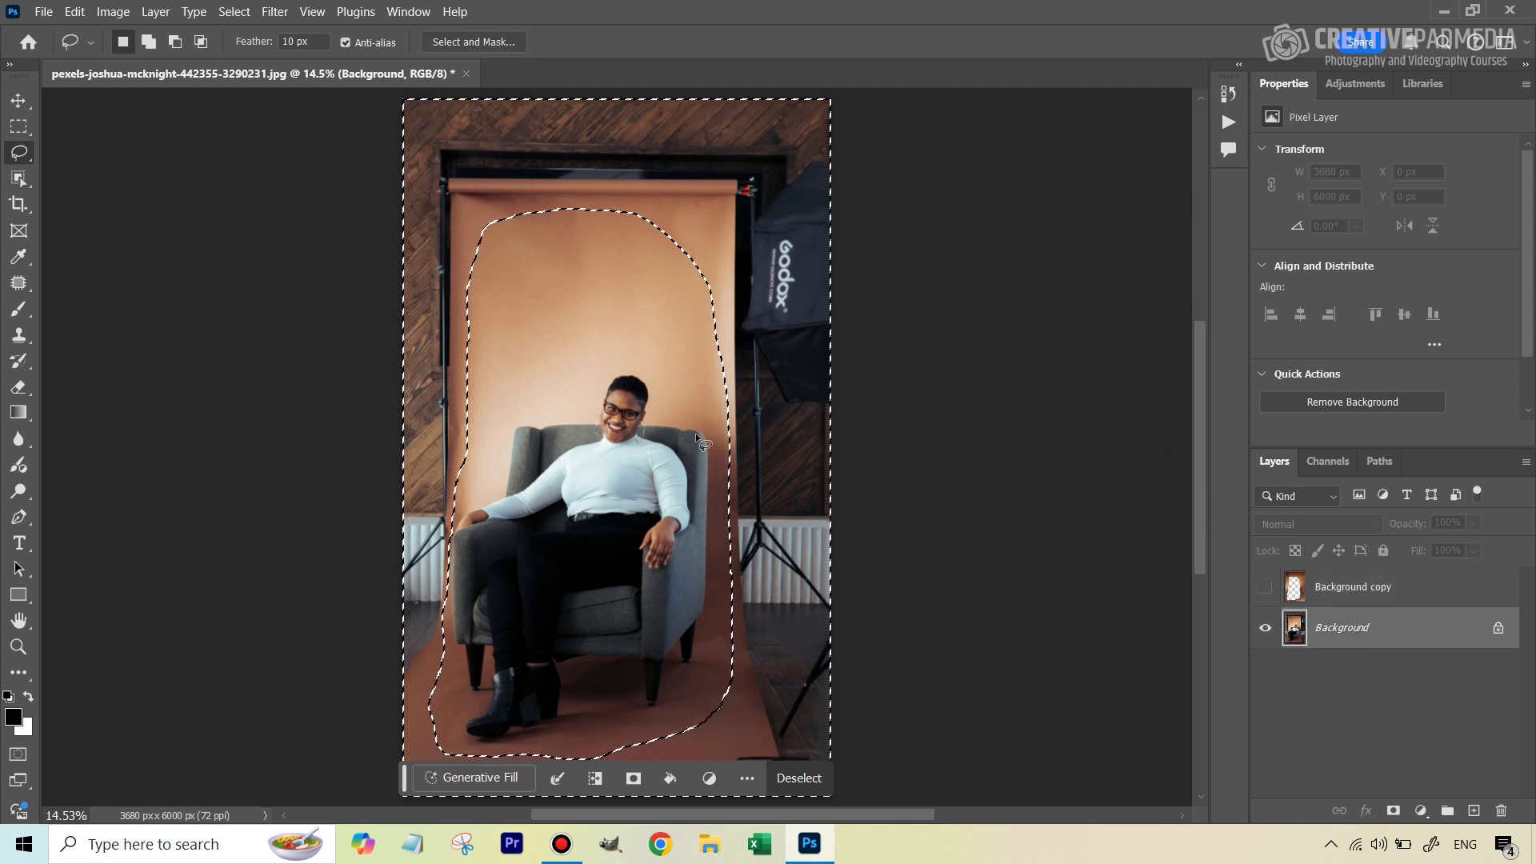
pyautogui.click(482, 784)
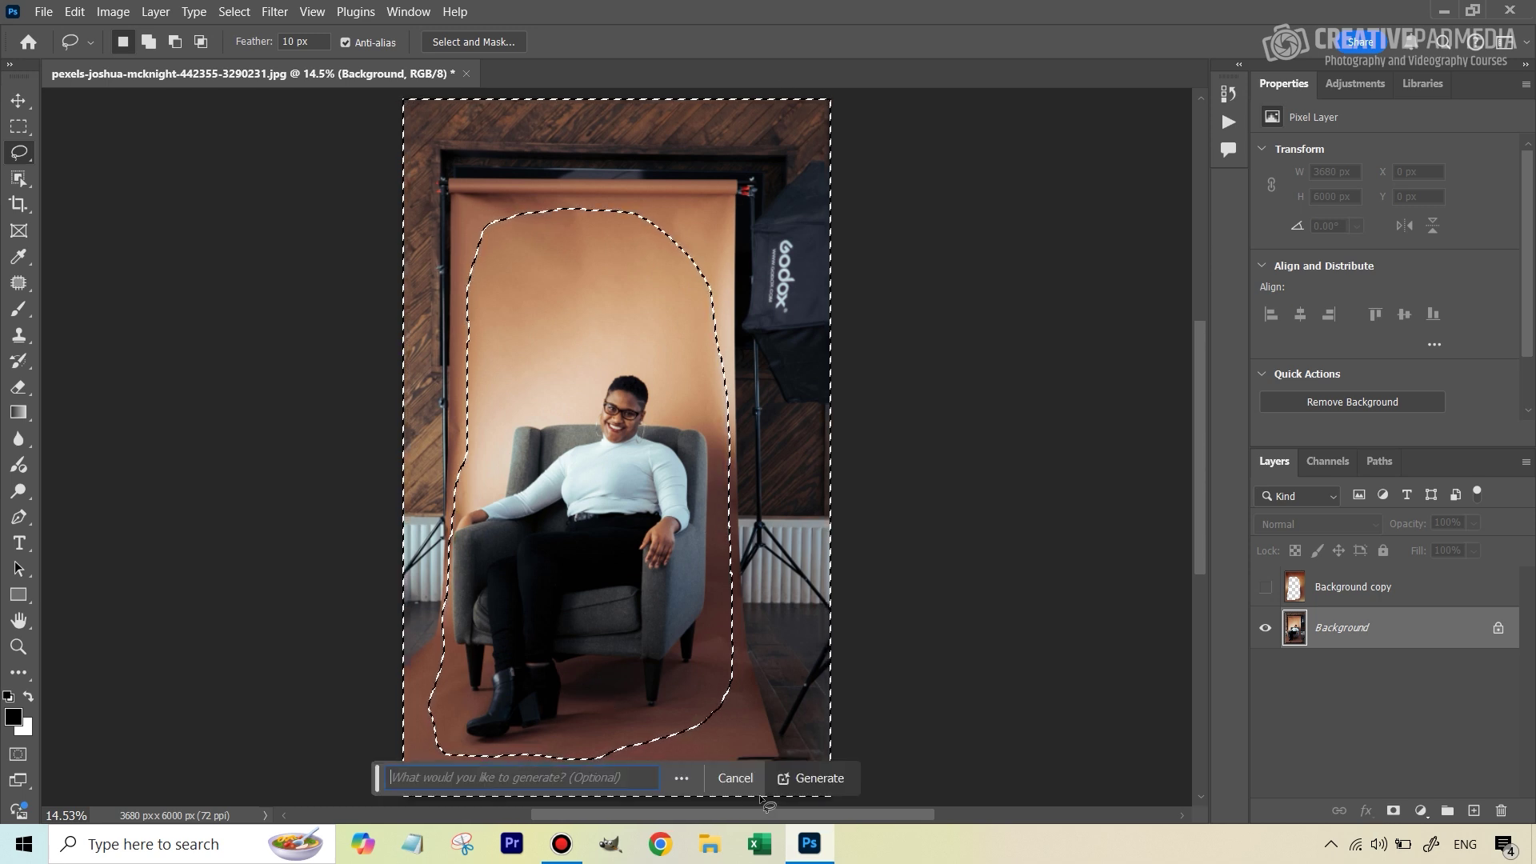
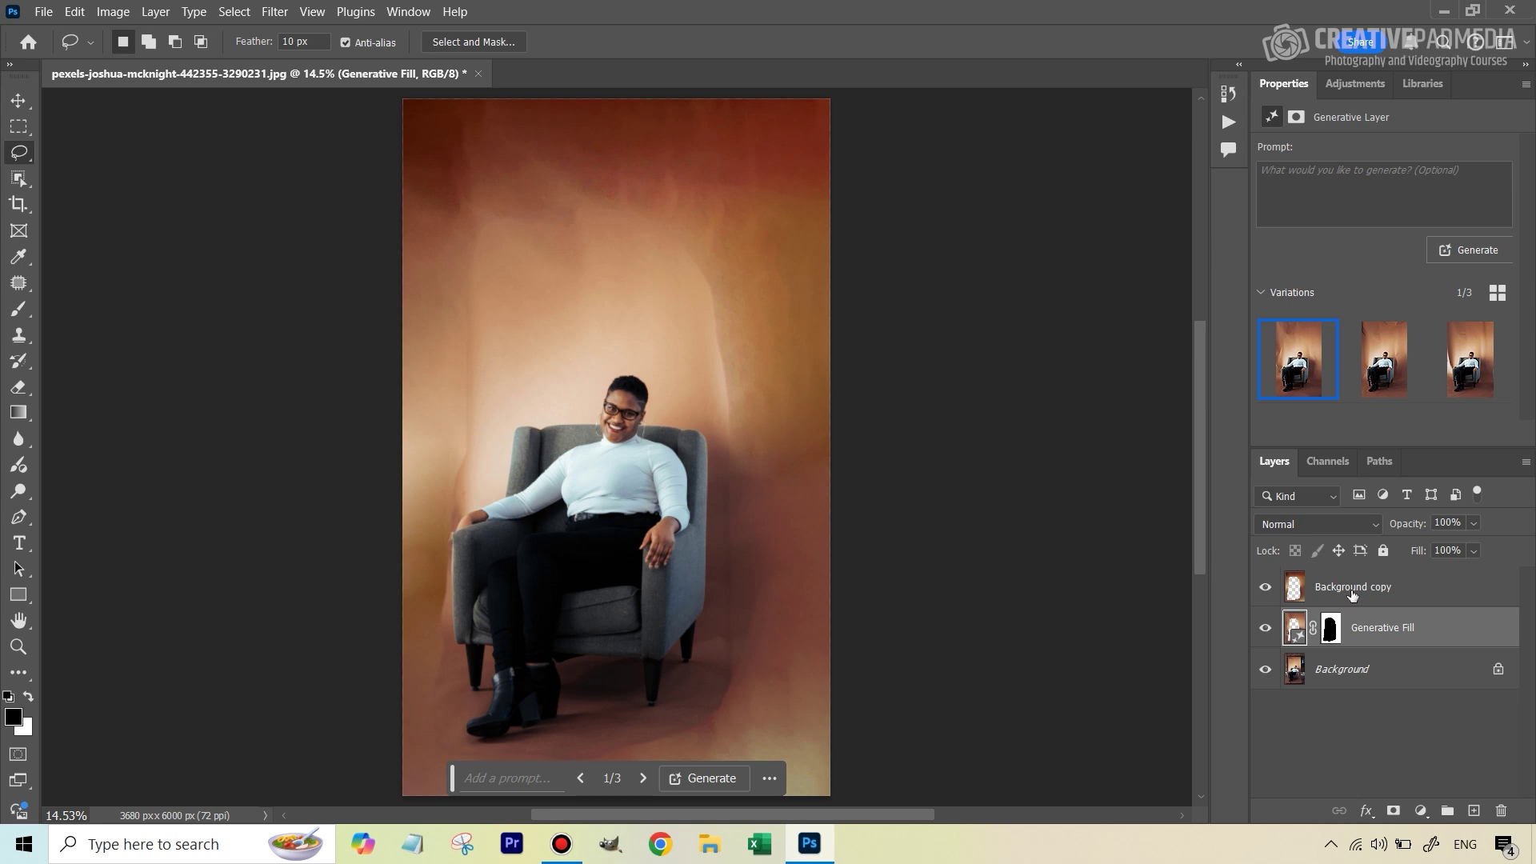
pyautogui.moveTo(1368, 596); pyautogui.dragTo(1501, 811)
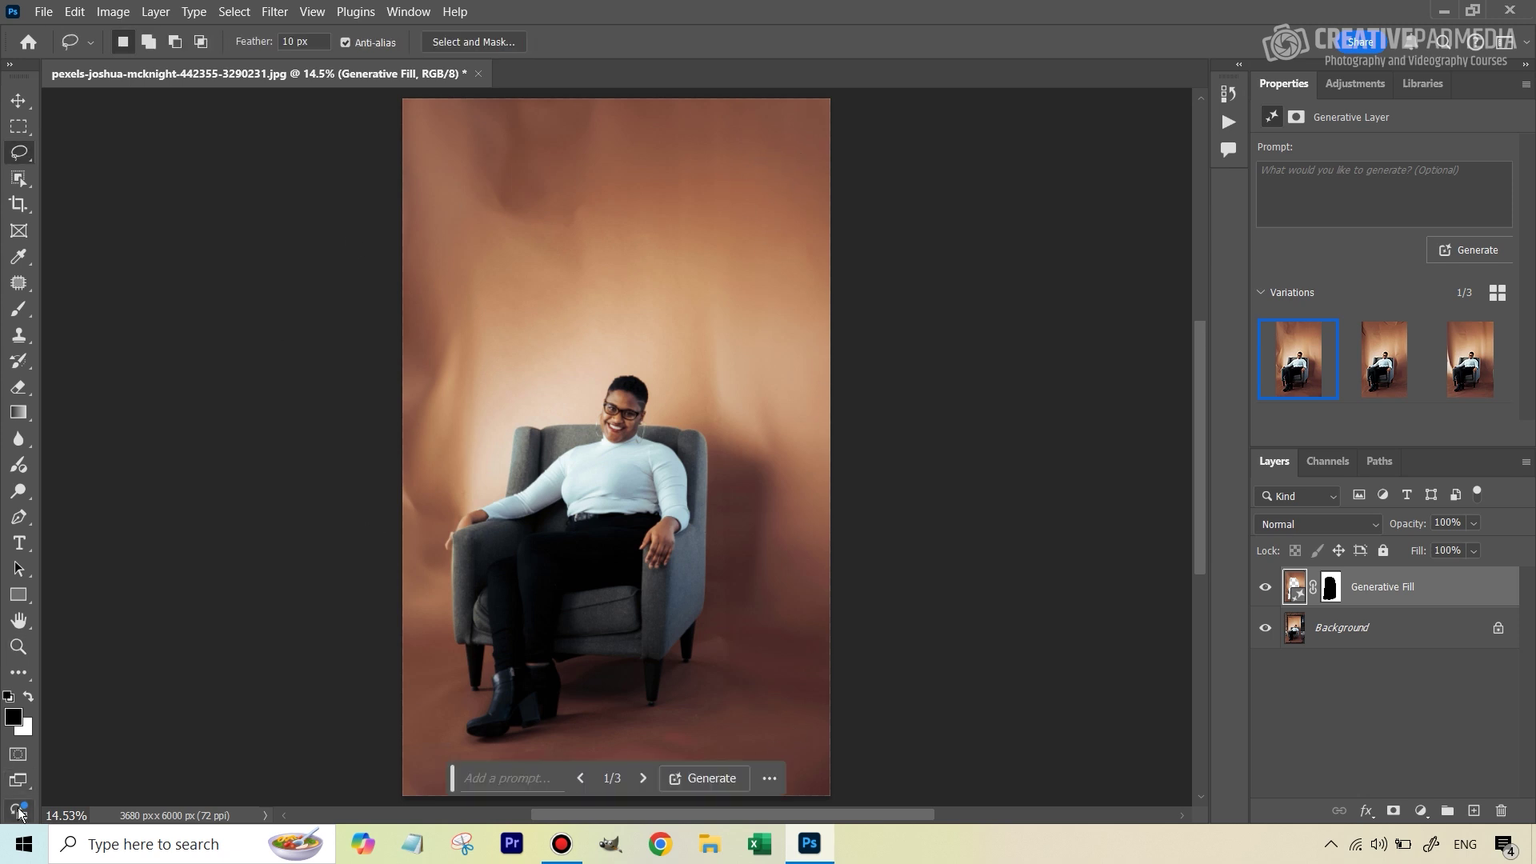
pyautogui.click(18, 647)
pyautogui.moveTo(795, 154); pyautogui.dragTo(936, 137)
pyautogui.moveTo(913, 233); pyautogui.dragTo(764, 241)
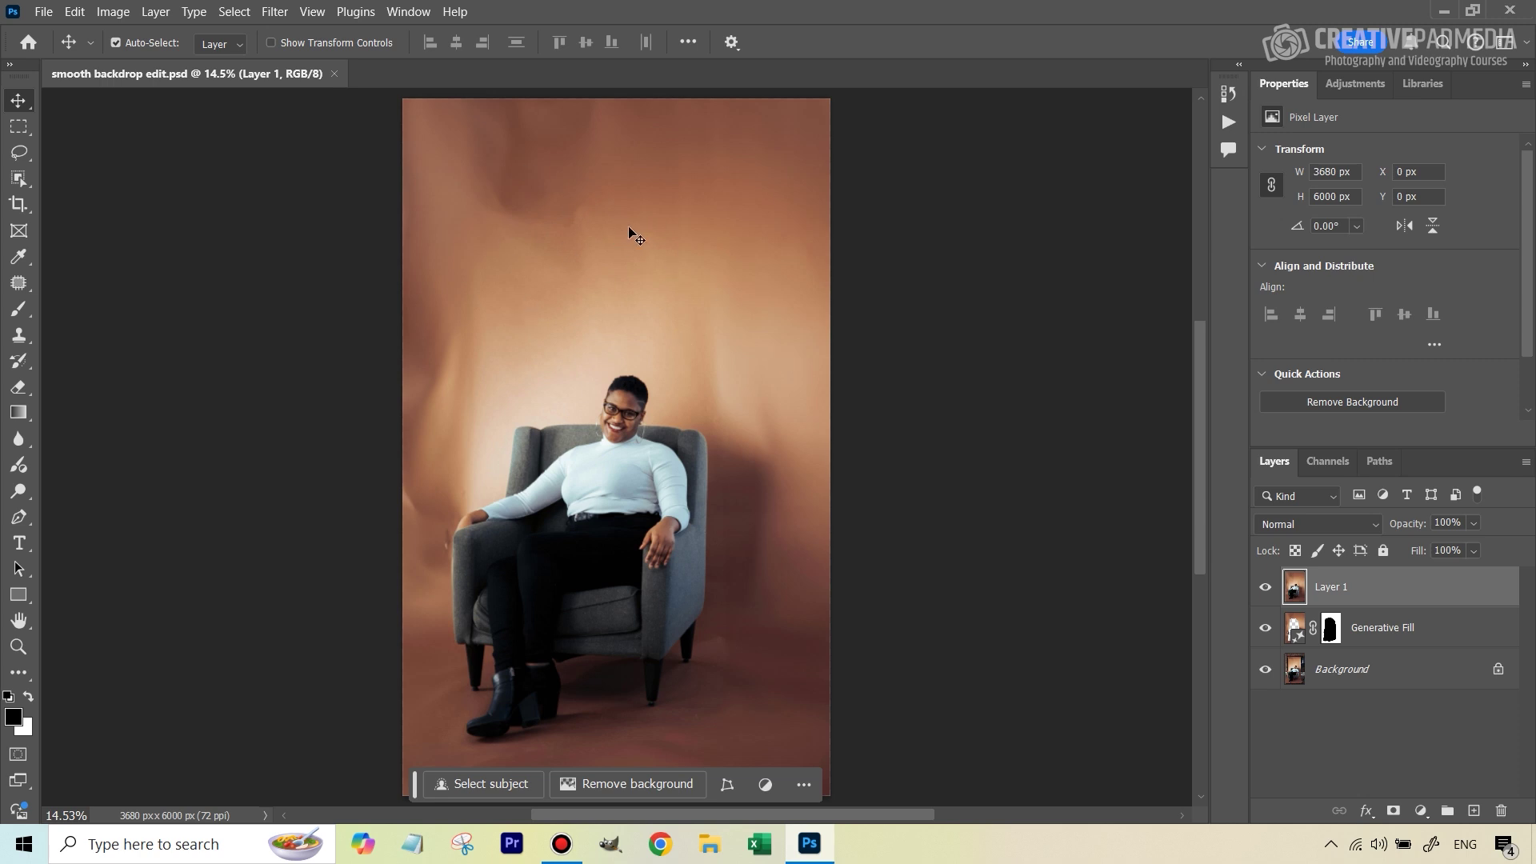
# Switch to the Selection Brush Tool and enlarge its brush size to 1400.
pyautogui.click(13, 154)
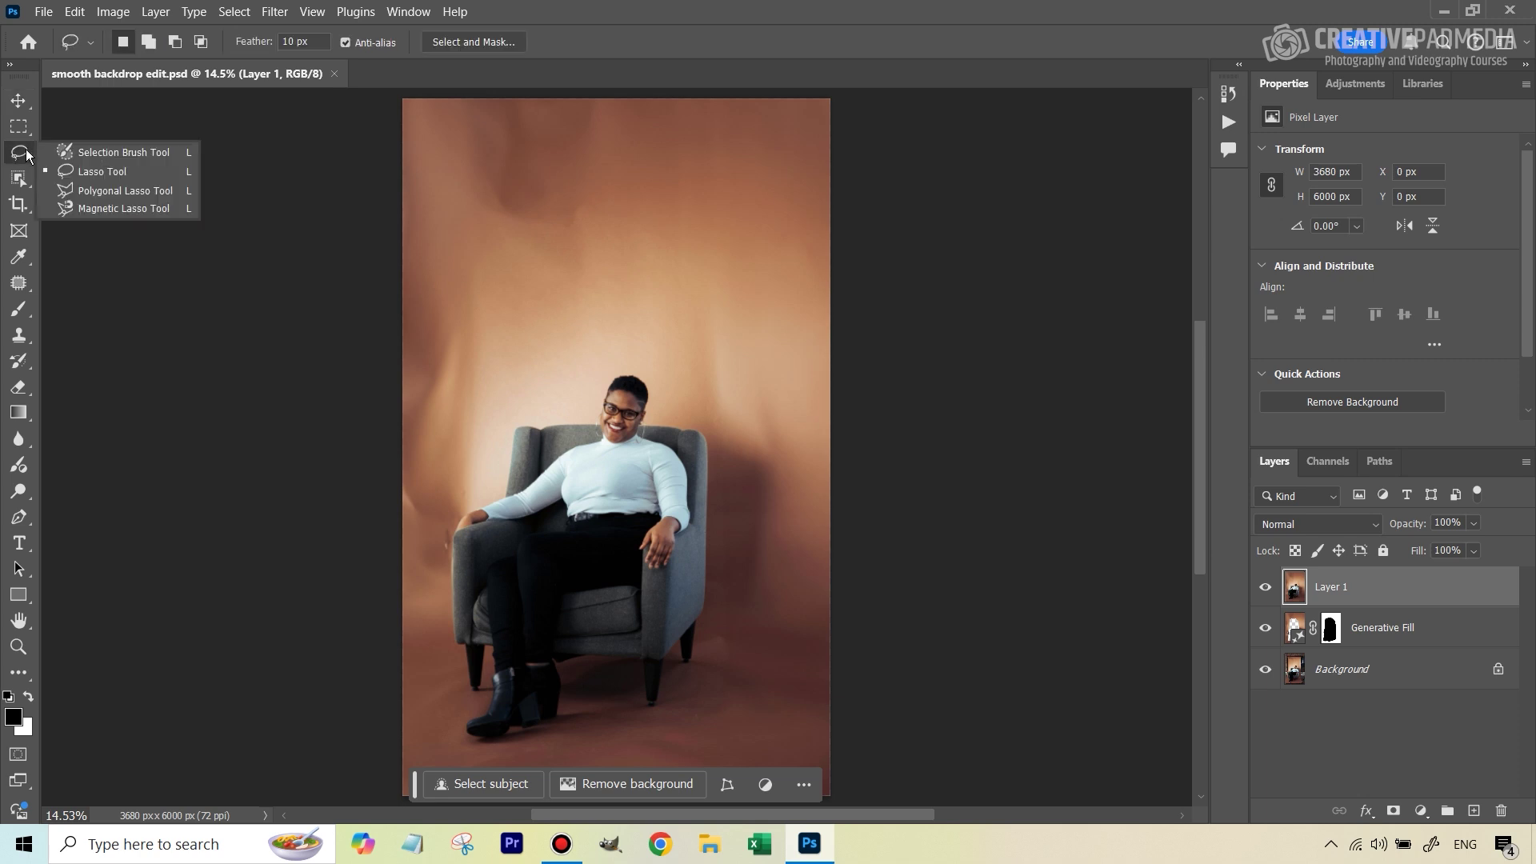
pyautogui.click(126, 154)
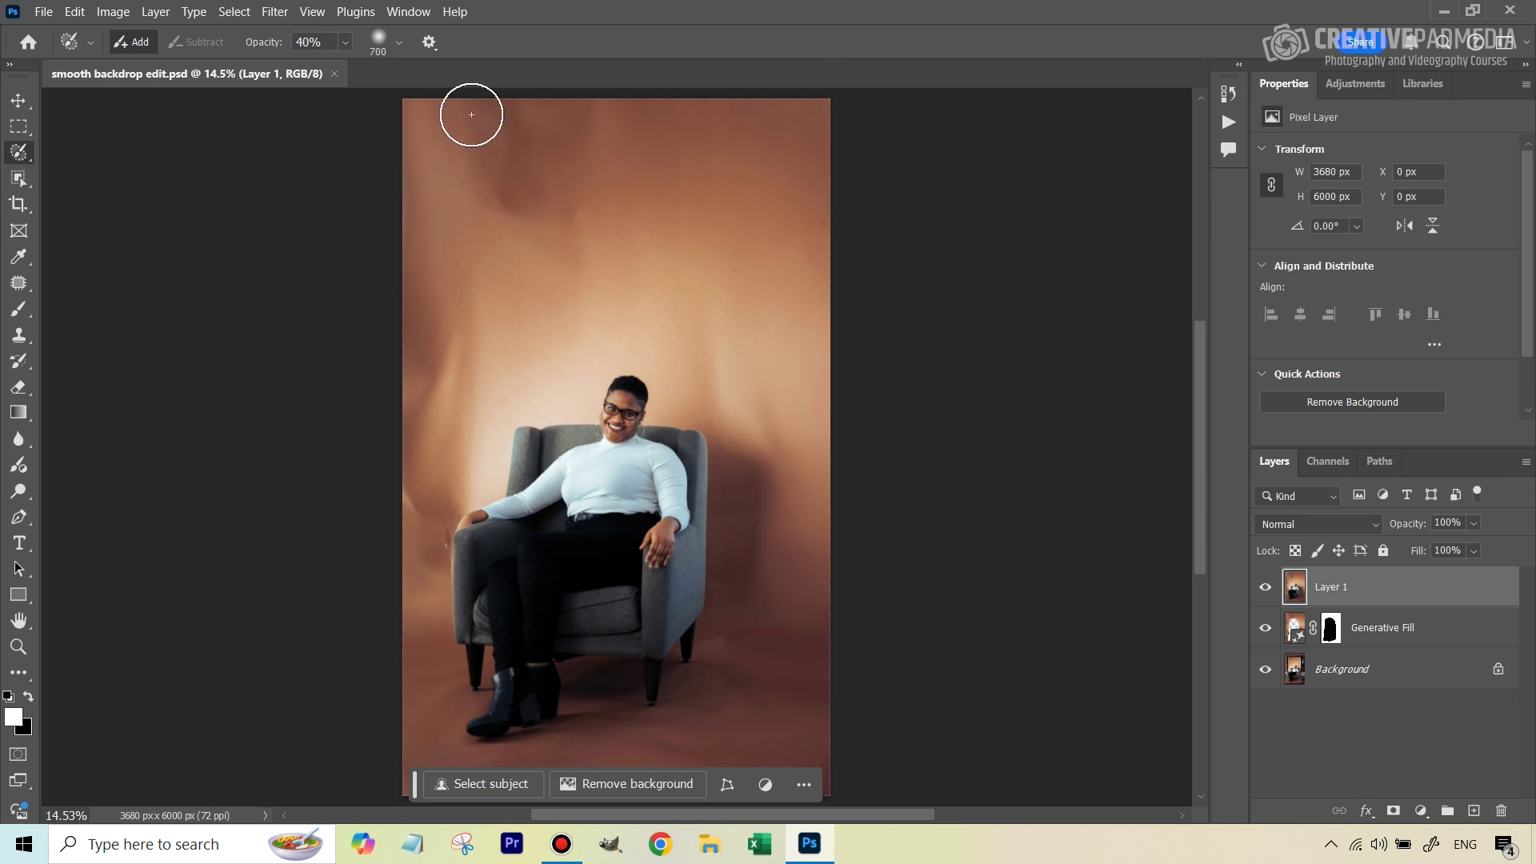
pyautogui.press(']')
pyautogui.press(']')
pyautogui.press(']')
pyautogui.press(']')
pyautogui.press(']')
pyautogui.press(']')
pyautogui.press(']')
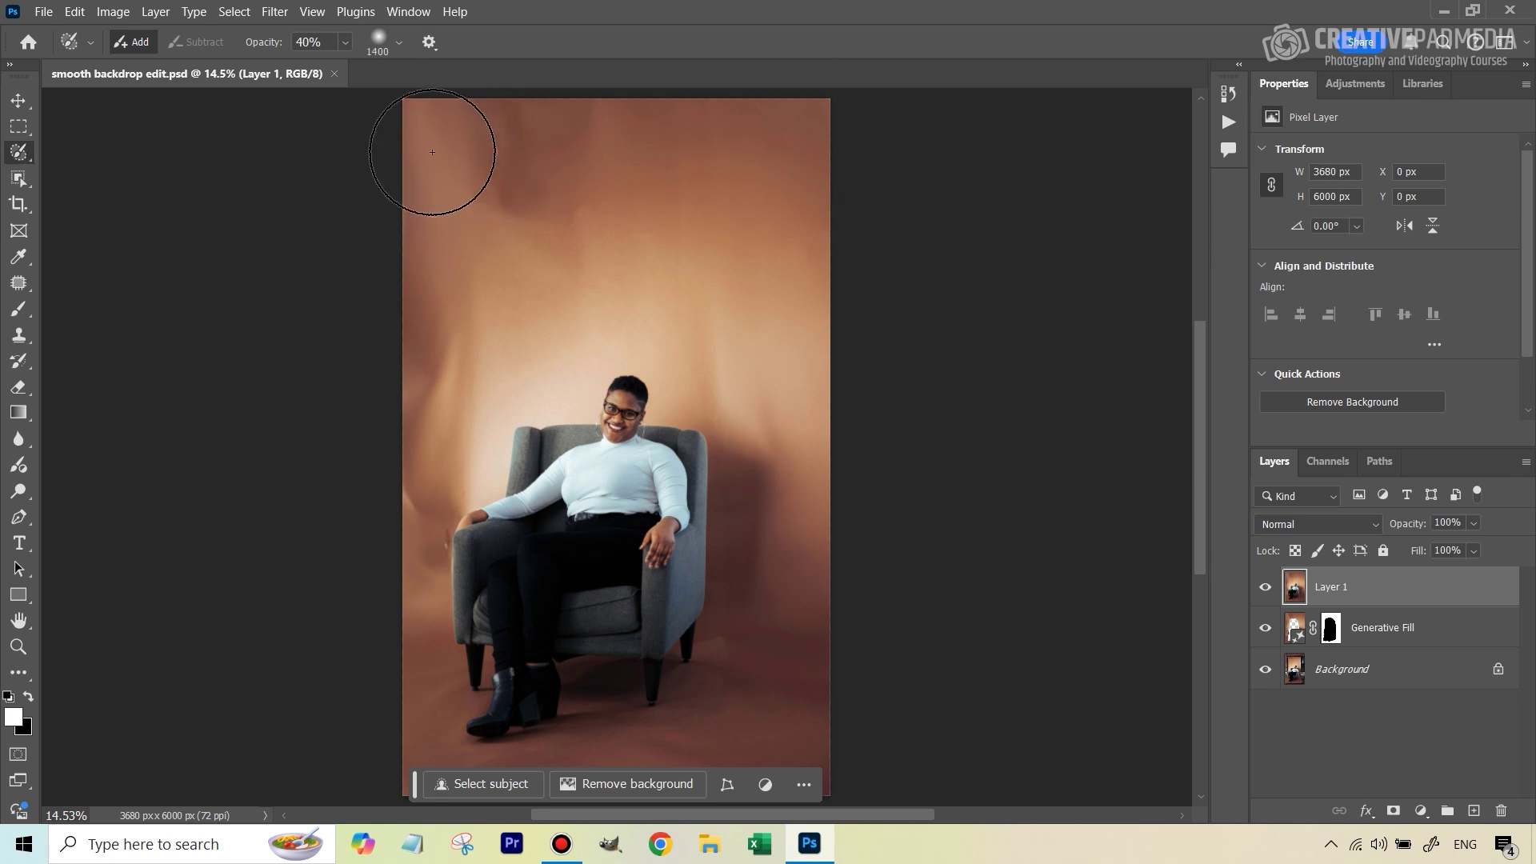
# Try painting a selection across the upper part of the backdrop with the brush opacity at 100%.
pyautogui.moveTo(505, 170)
pyautogui.mouseDown()
pyautogui.moveTo(754, 178)
pyautogui.moveTo(459, 192)
pyautogui.moveTo(761, 213)
pyautogui.moveTo(583, 97)
pyautogui.mouseUp()
pyautogui.hotkey('ctrl', 'd')
pyautogui.click(344, 42)
pyautogui.moveTo(346, 61); pyautogui.dragTo(446, 72)
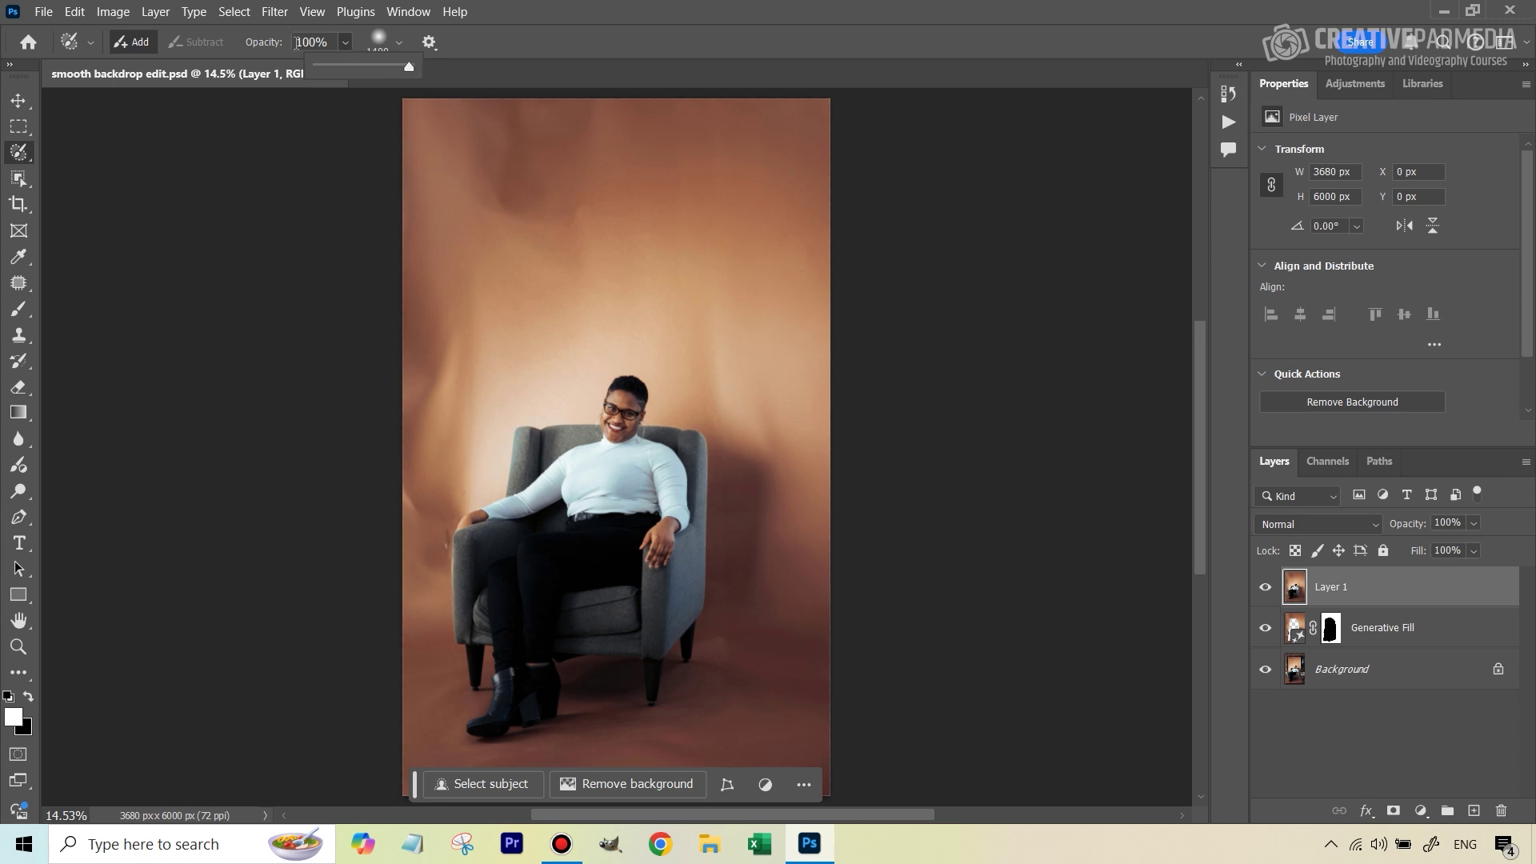
pyautogui.moveTo(336, 73)
pyautogui.mouseDown()
pyautogui.moveTo(348, 85)
pyautogui.moveTo(392, 66)
pyautogui.mouseUp()
pyautogui.moveTo(480, 188)
pyautogui.mouseDown()
pyautogui.moveTo(686, 191)
pyautogui.moveTo(525, 179)
pyautogui.moveTo(397, 86)
pyautogui.mouseUp()
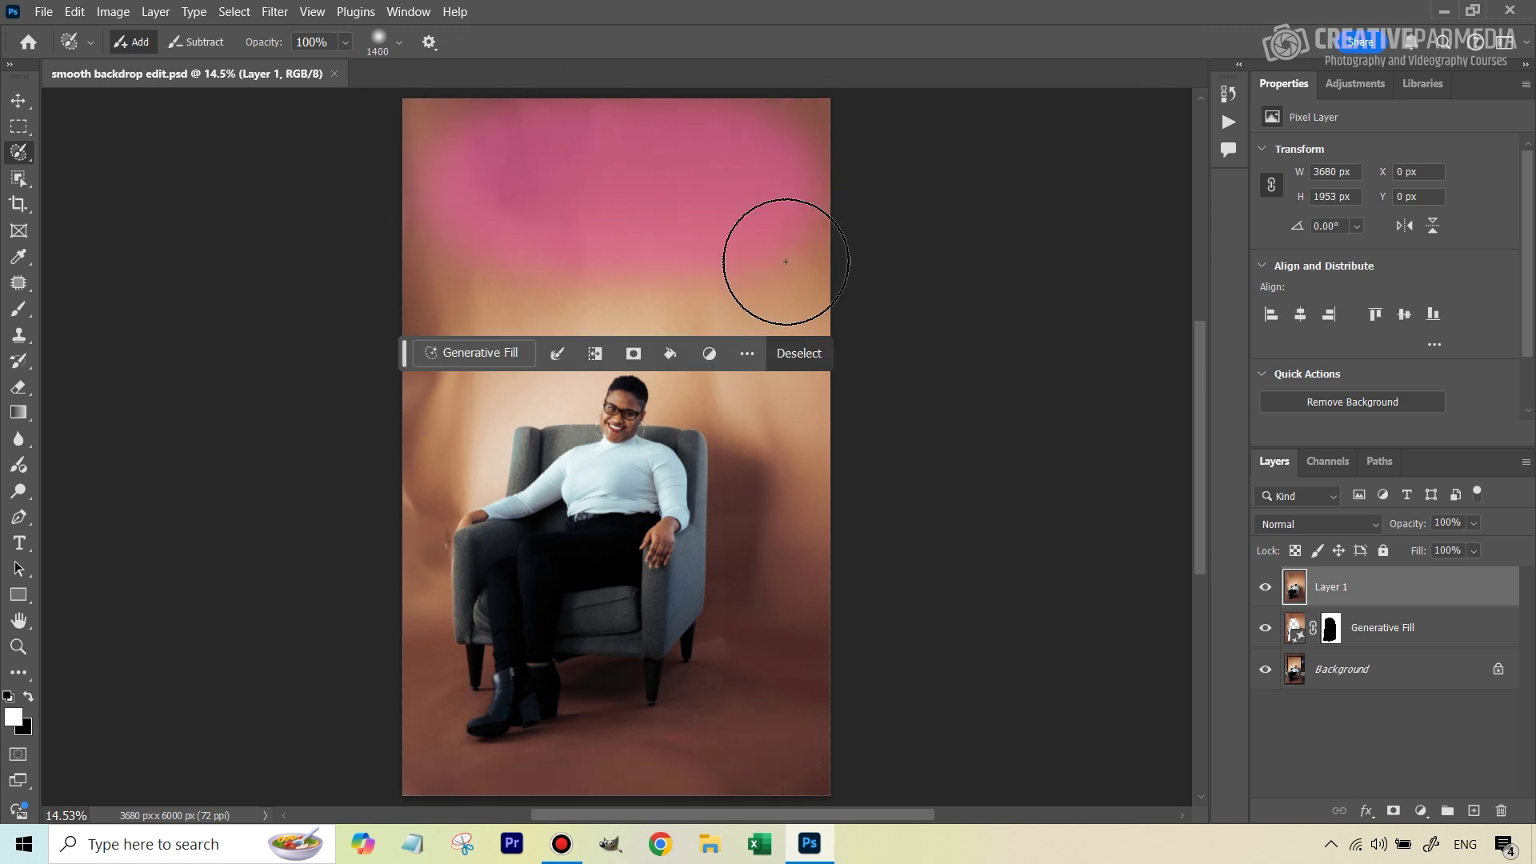
# Check the painted selection's outline with the Lasso Tool, return to the Selection Brush Tool and clear the selection.
pyautogui.rightClick(19, 152)
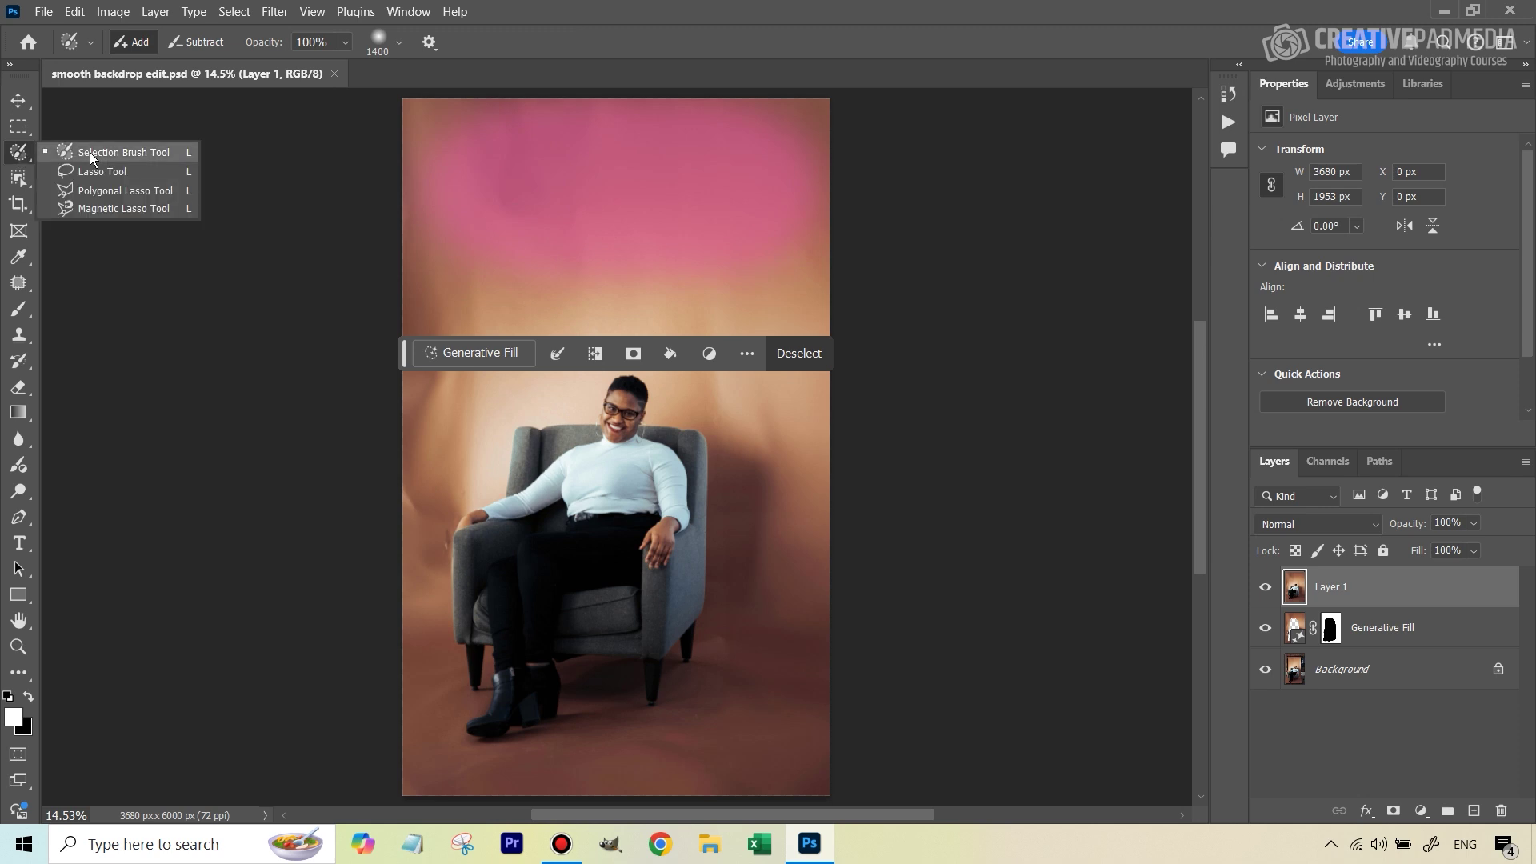
pyautogui.click(96, 168)
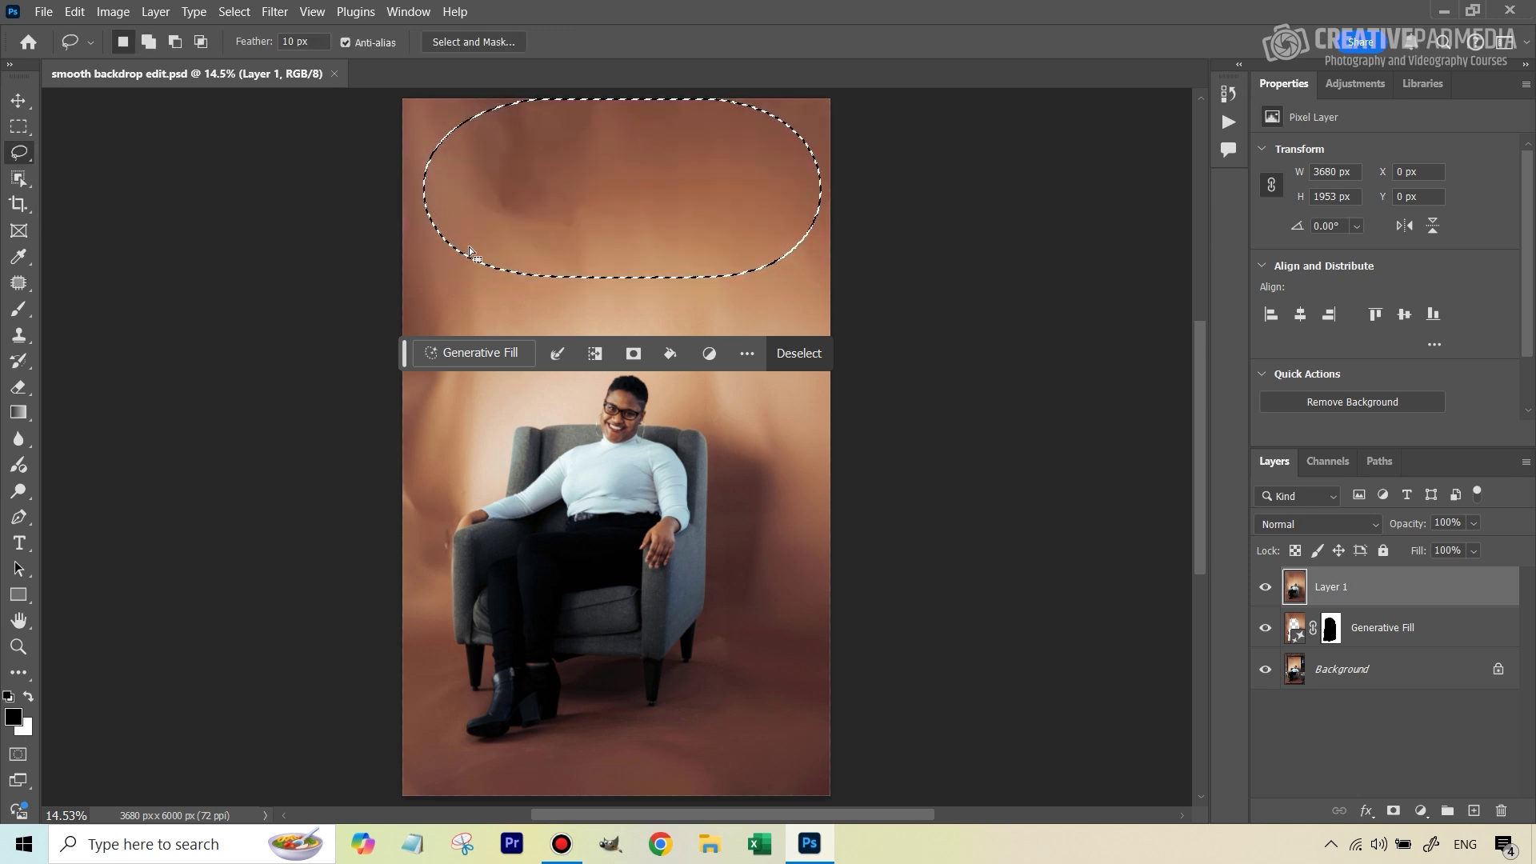
pyautogui.rightClick(19, 153)
pyautogui.click(57, 148)
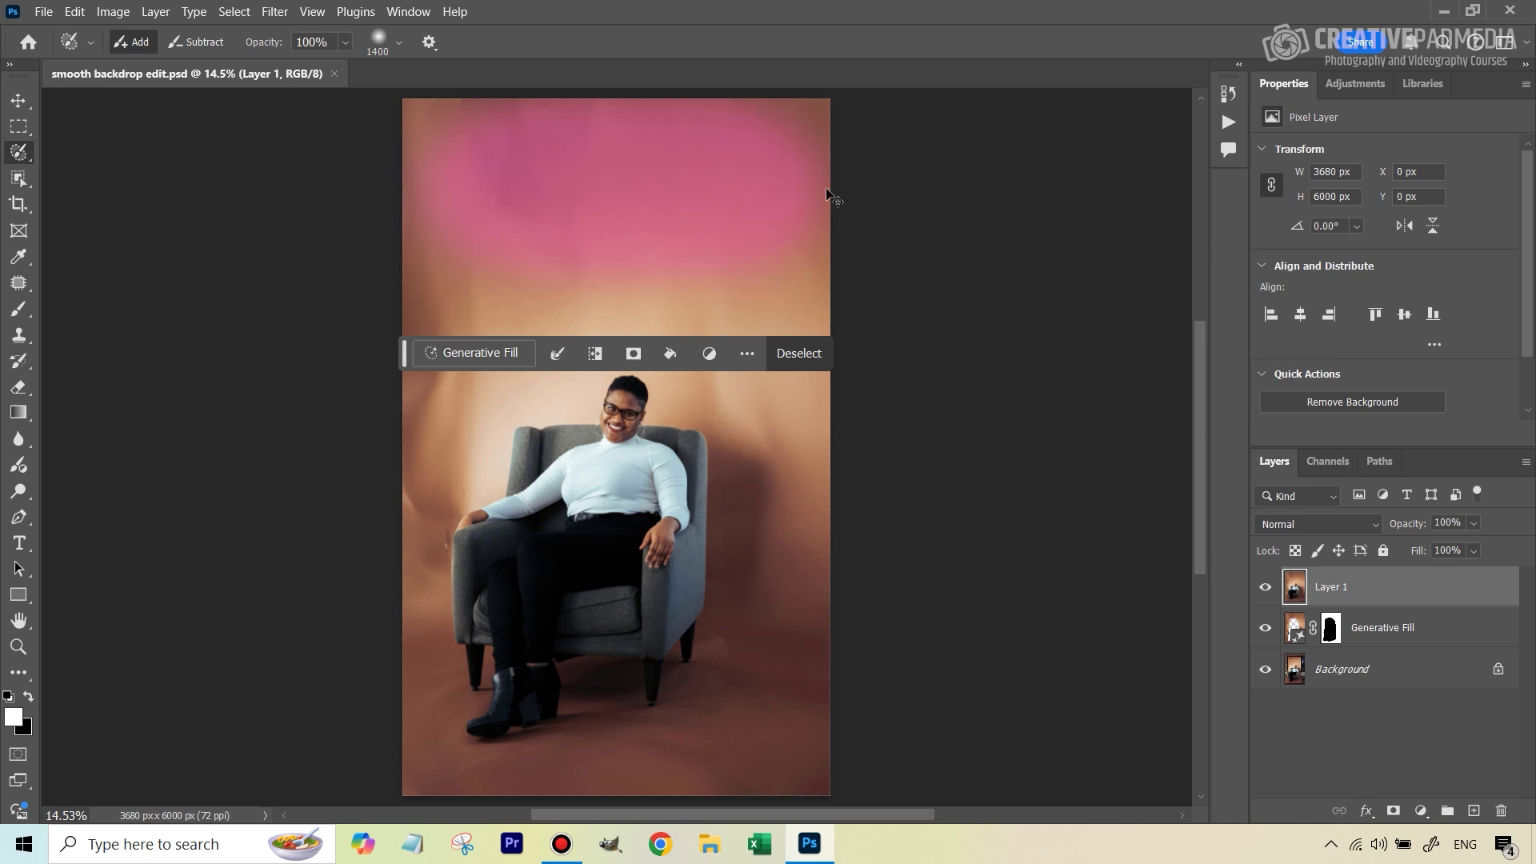
pyautogui.hotkey('ctrl', 'd')
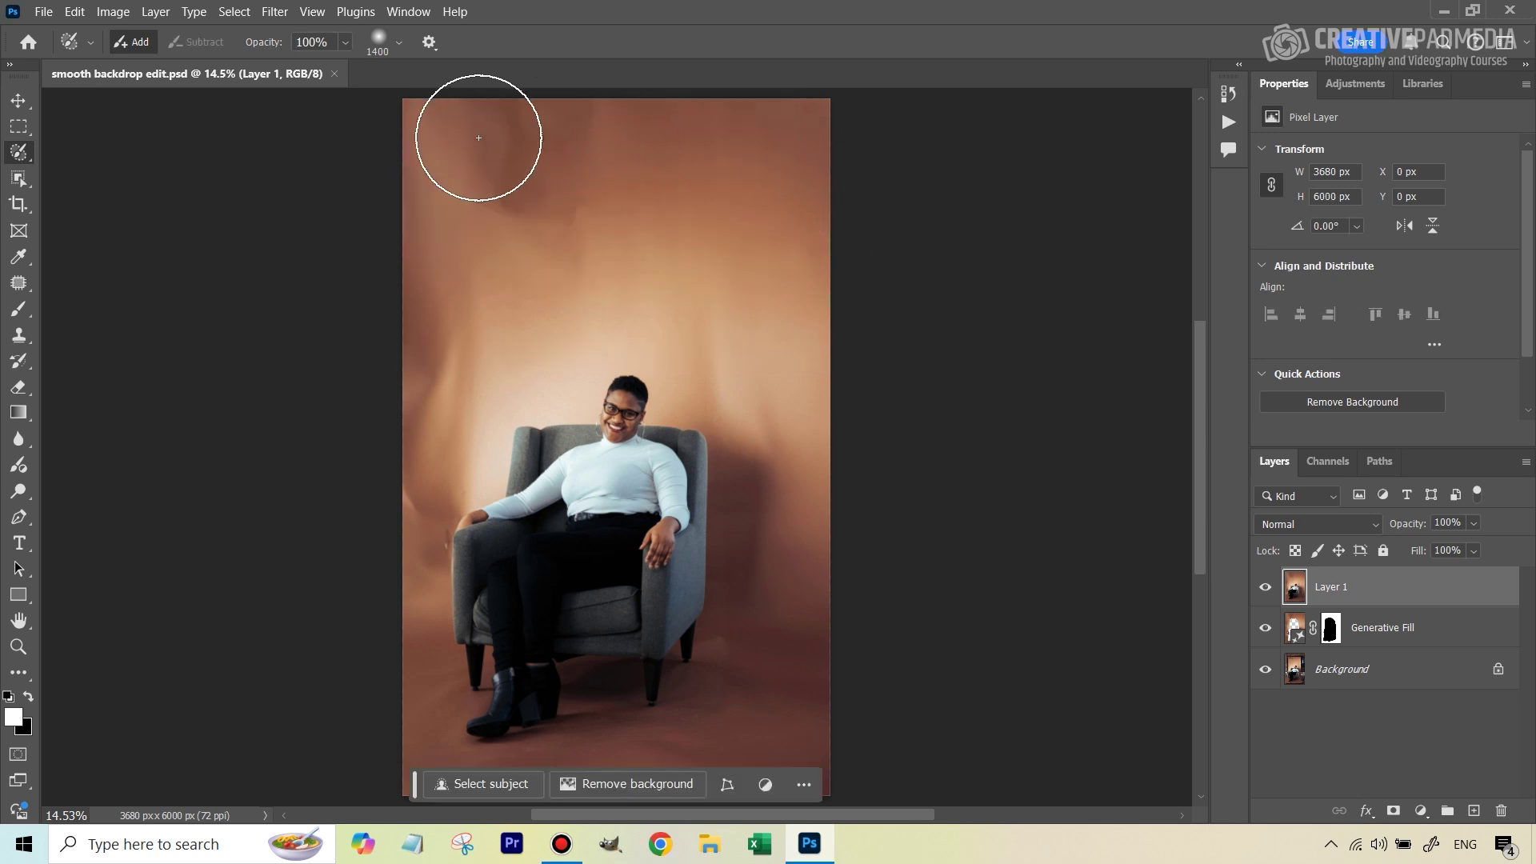
# Paint a 40% opacity selection over the whole image and subtract the subject and armchair from it.
pyautogui.click(344, 43)
pyautogui.moveTo(363, 65); pyautogui.dragTo(311, 69)
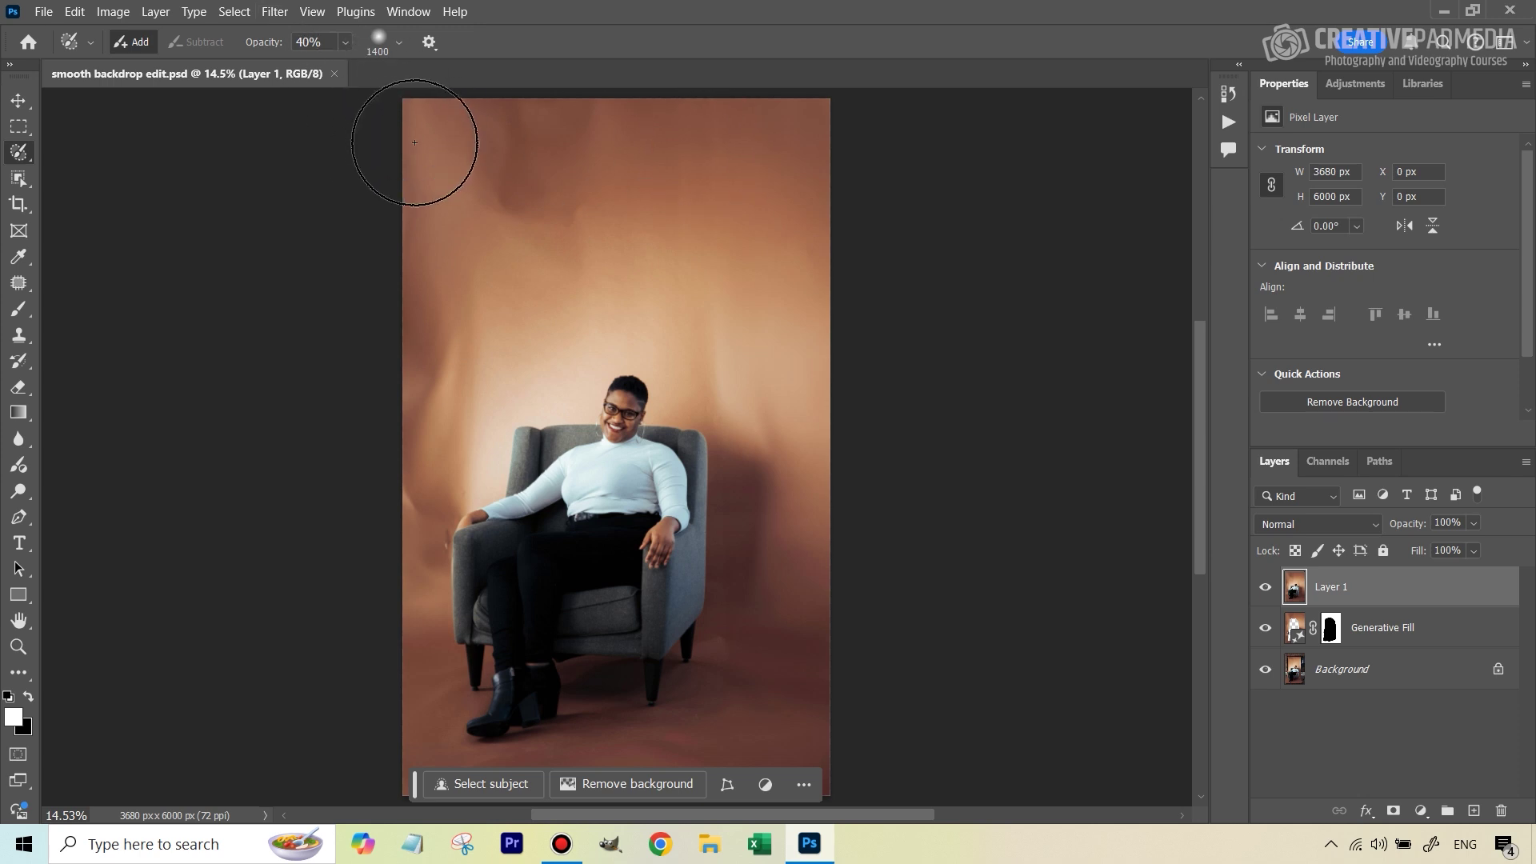
pyautogui.moveTo(806, 160)
pyautogui.mouseDown()
pyautogui.moveTo(815, 200)
pyautogui.moveTo(512, 238)
pyautogui.moveTo(438, 259)
pyautogui.moveTo(424, 285)
pyautogui.moveTo(551, 313)
pyautogui.moveTo(760, 320)
pyautogui.moveTo(795, 345)
pyautogui.moveTo(740, 407)
pyautogui.moveTo(774, 435)
pyautogui.moveTo(768, 623)
pyautogui.moveTo(795, 719)
pyautogui.moveTo(553, 808)
pyautogui.moveTo(420, 806)
pyautogui.moveTo(373, 691)
pyautogui.moveTo(377, 487)
pyautogui.moveTo(415, 468)
pyautogui.moveTo(486, 335)
pyautogui.moveTo(561, 291)
pyautogui.moveTo(588, 247)
pyautogui.mouseUp()
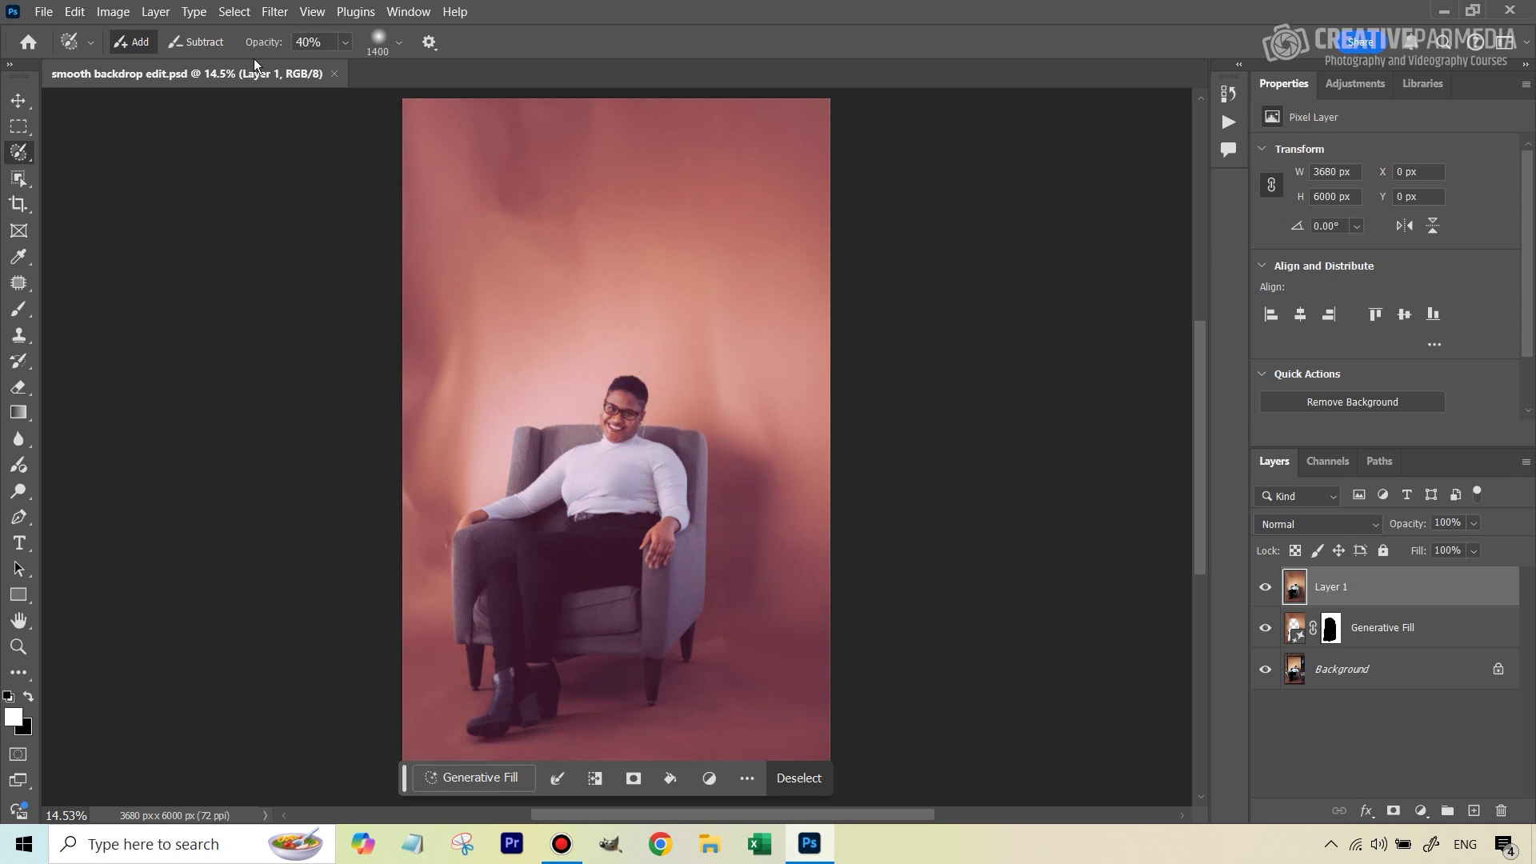
pyautogui.click(194, 44)
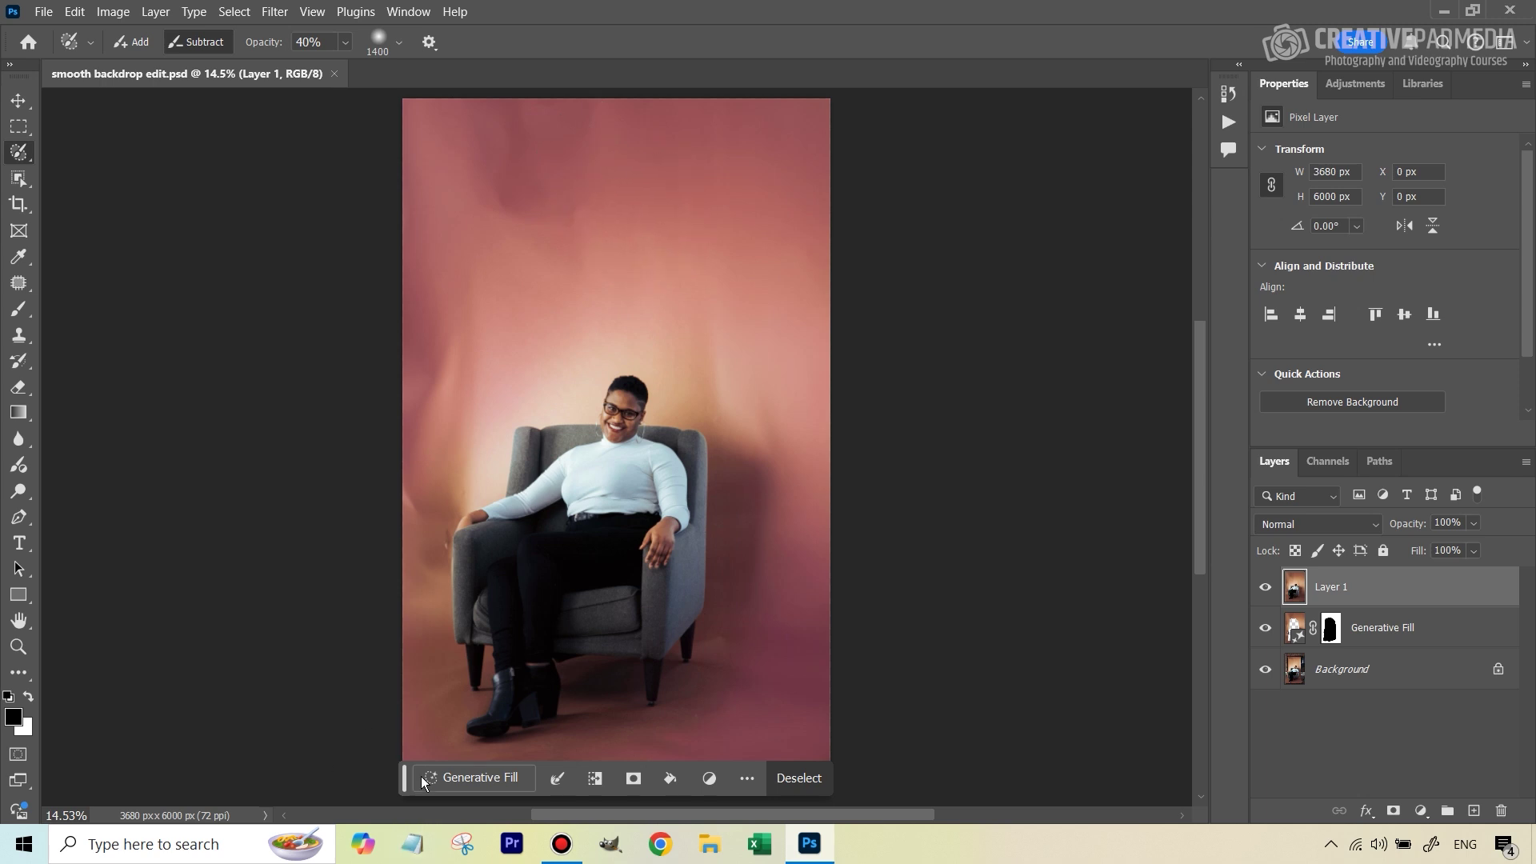
# Run Generative Fill on the partial selection with the prompt "make backdrop smooth".
pyautogui.click(446, 780)
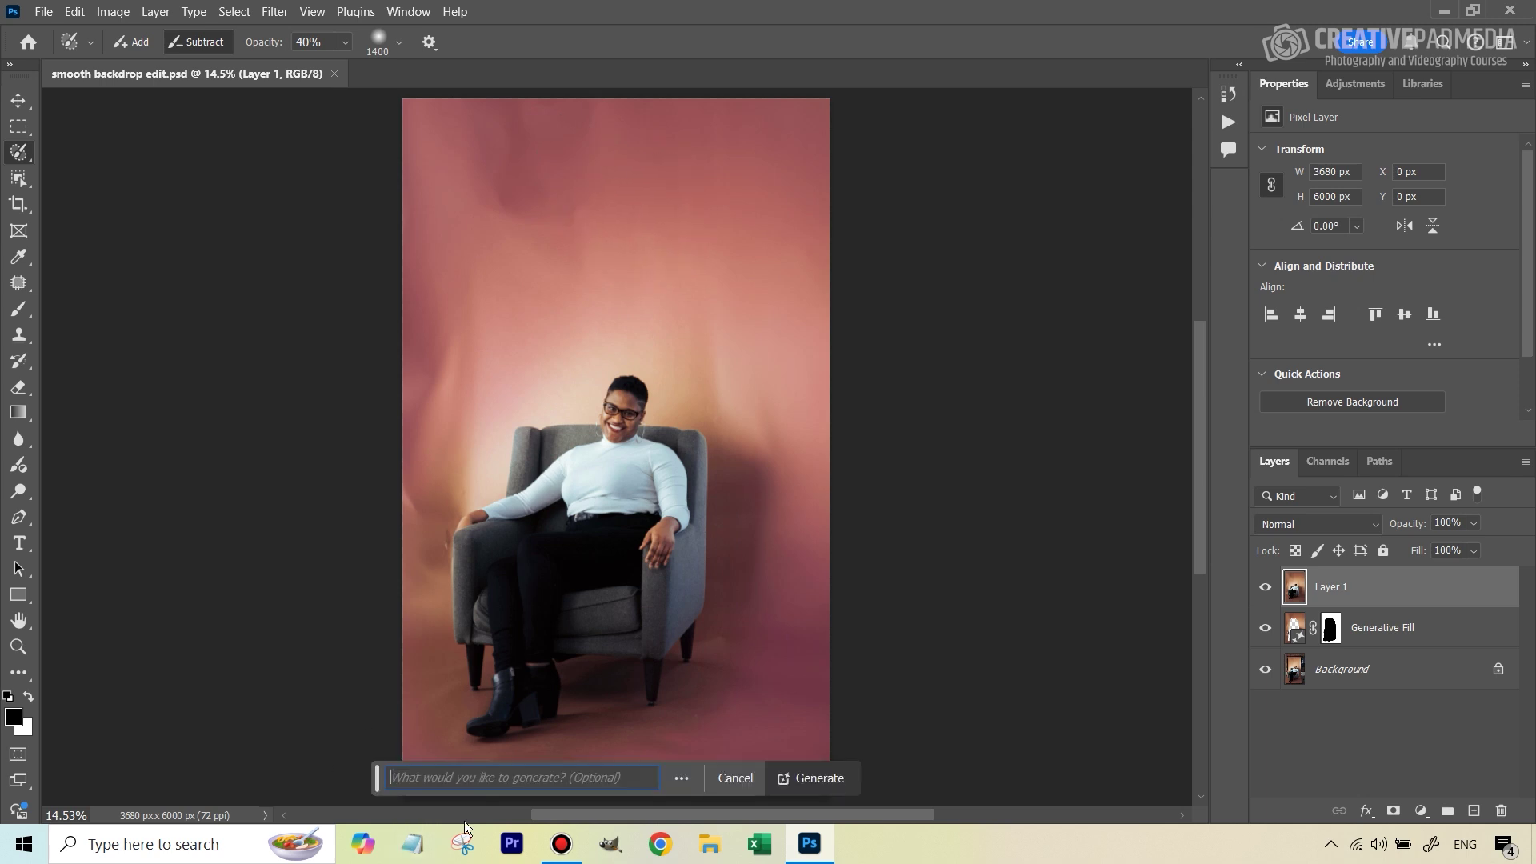
pyautogui.write('make back')
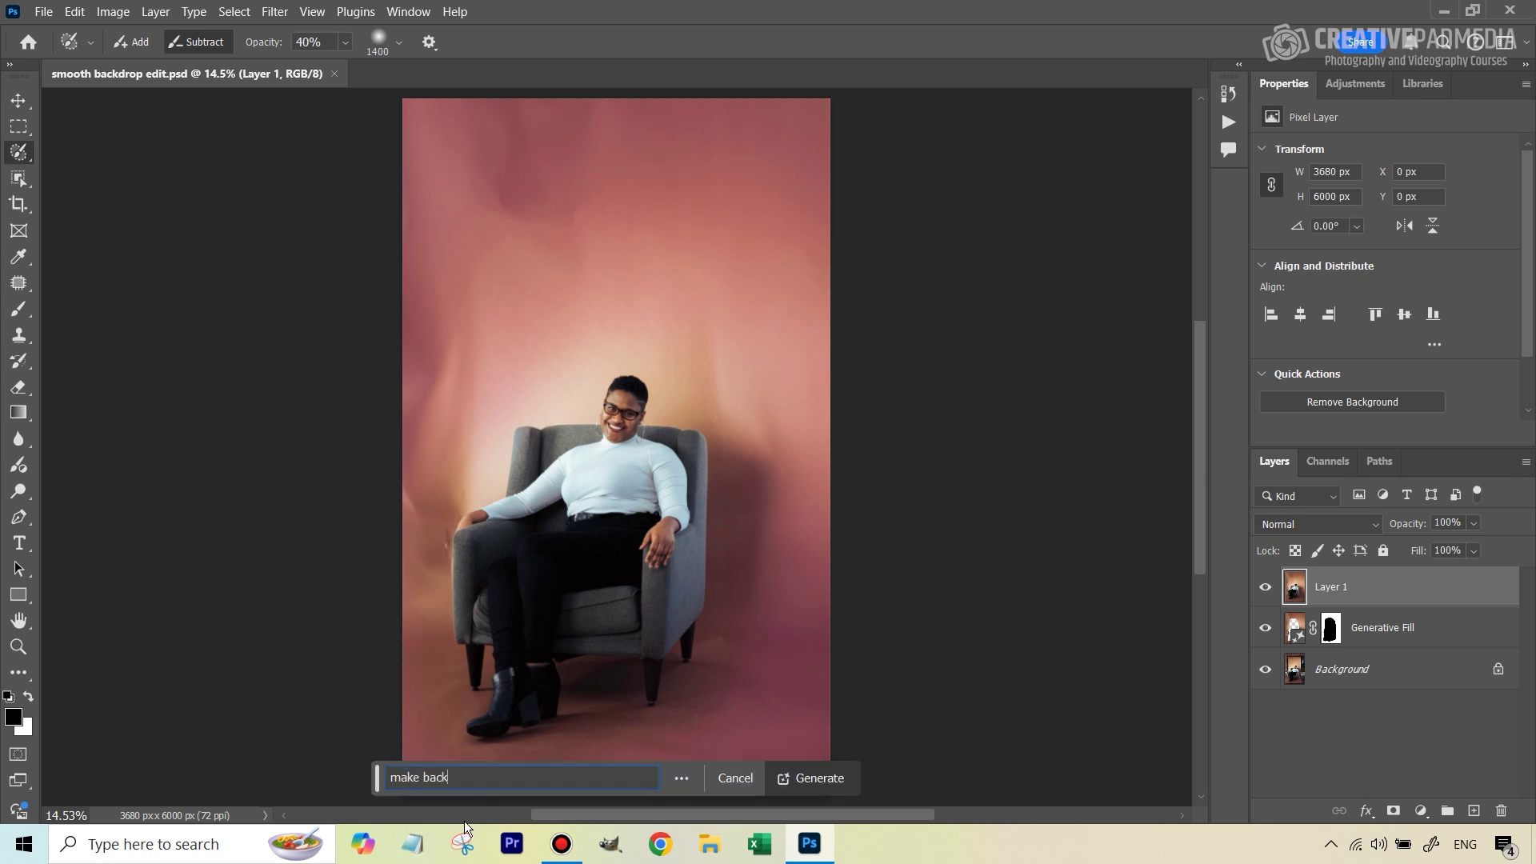
pyautogui.write('drop smooth')
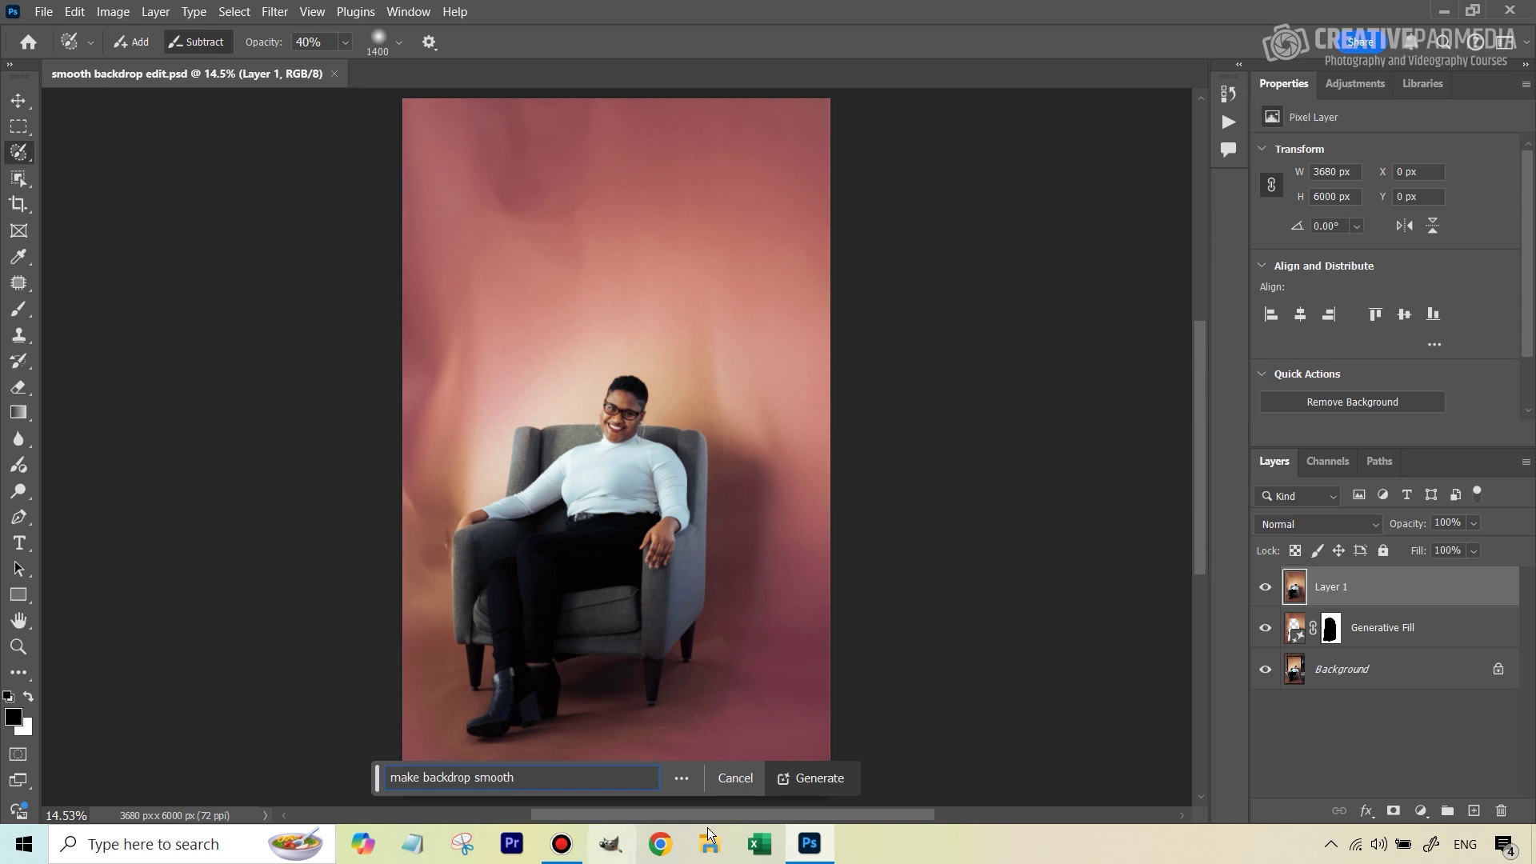
pyautogui.click(794, 774)
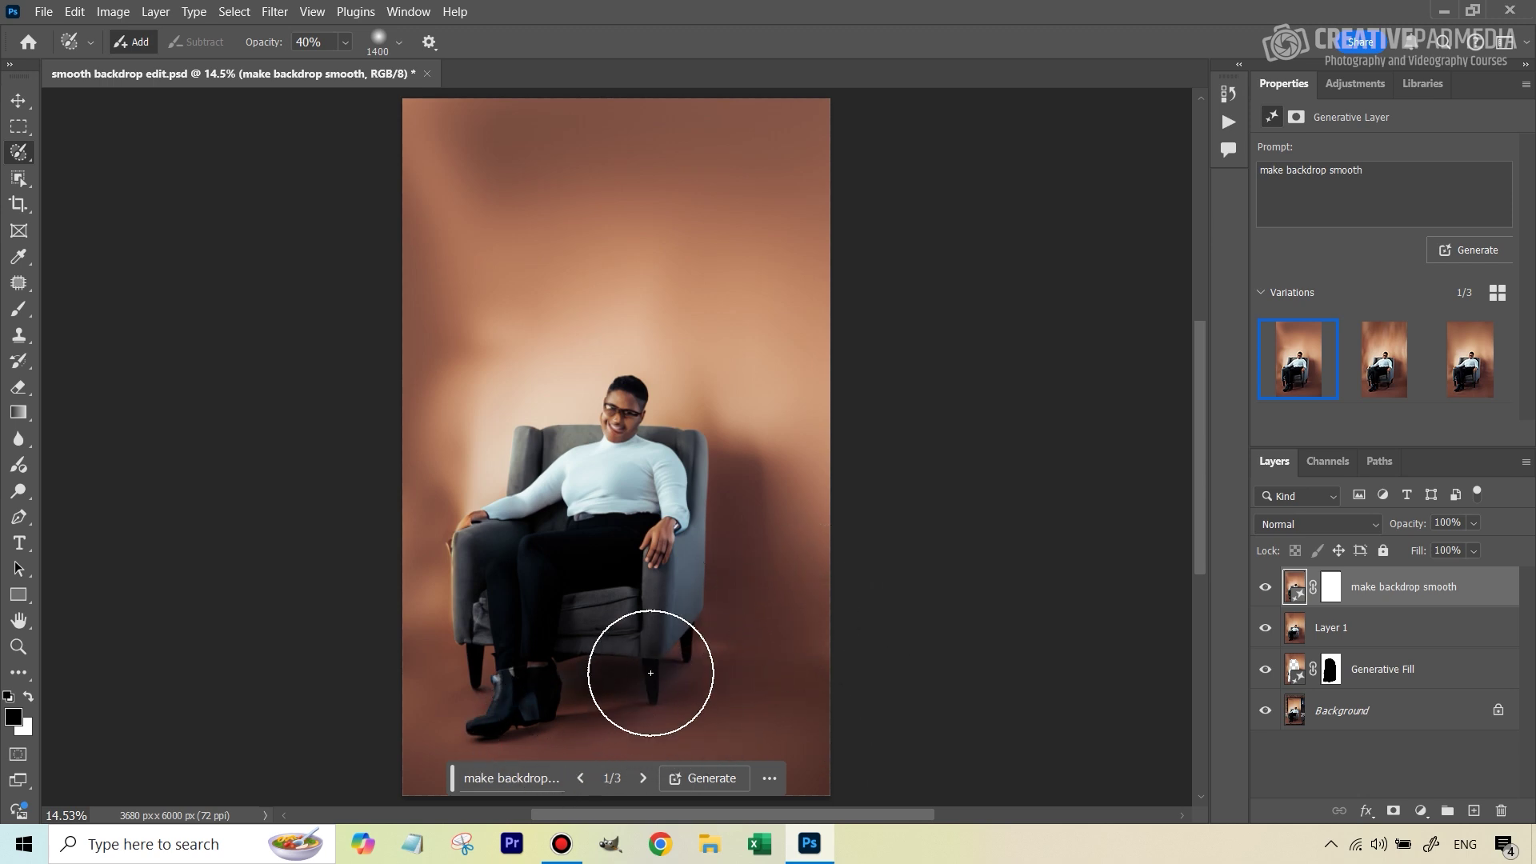
# Compare the generated variations of the smoothed backdrop and keep the third one.
pyautogui.moveTo(1393, 400)
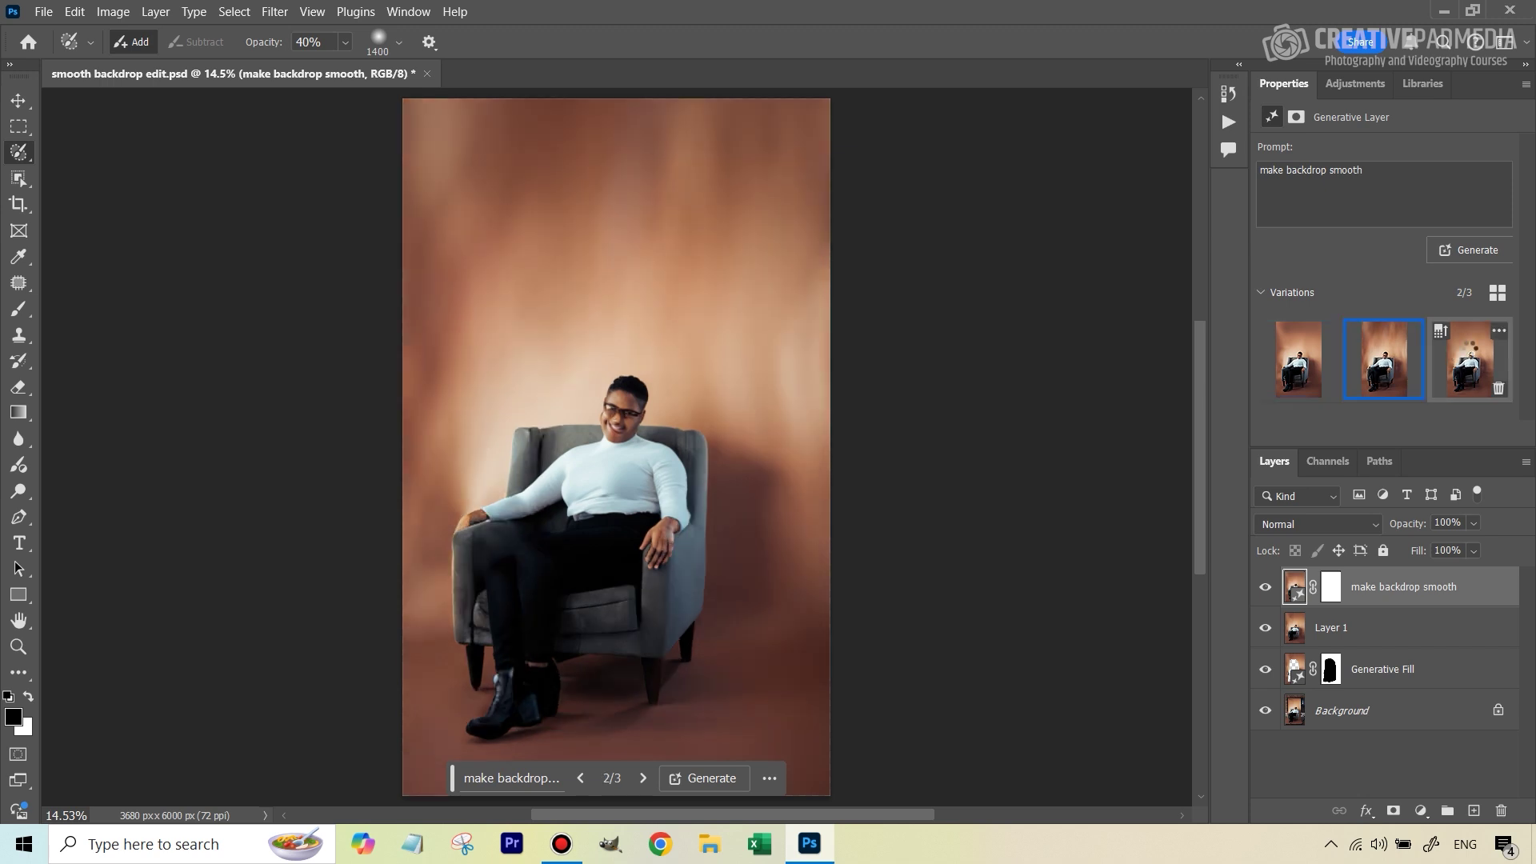
pyautogui.click(1471, 352)
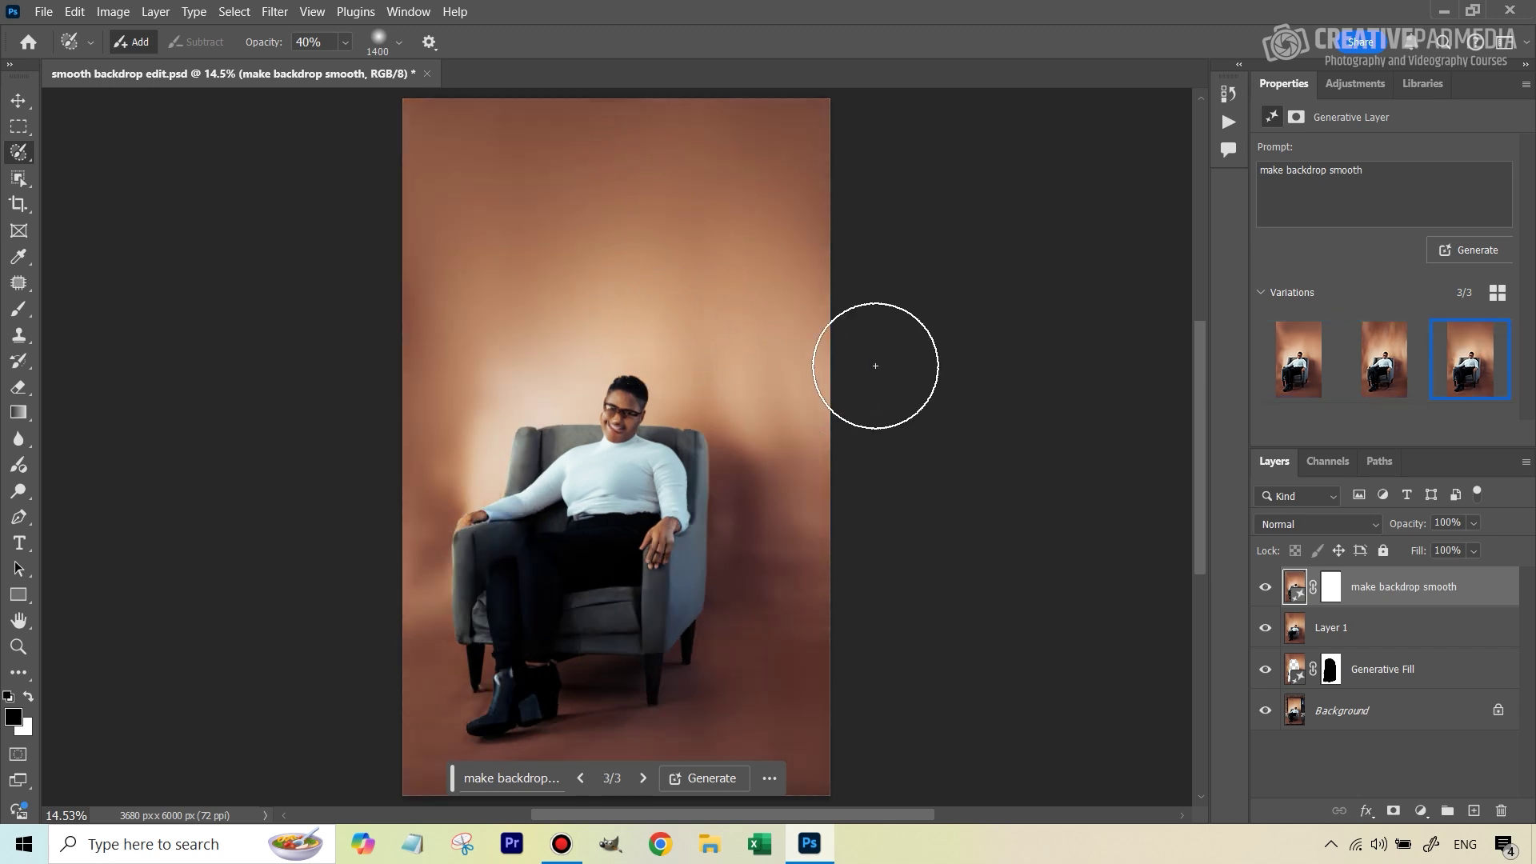
pyautogui.moveTo(1298, 362)
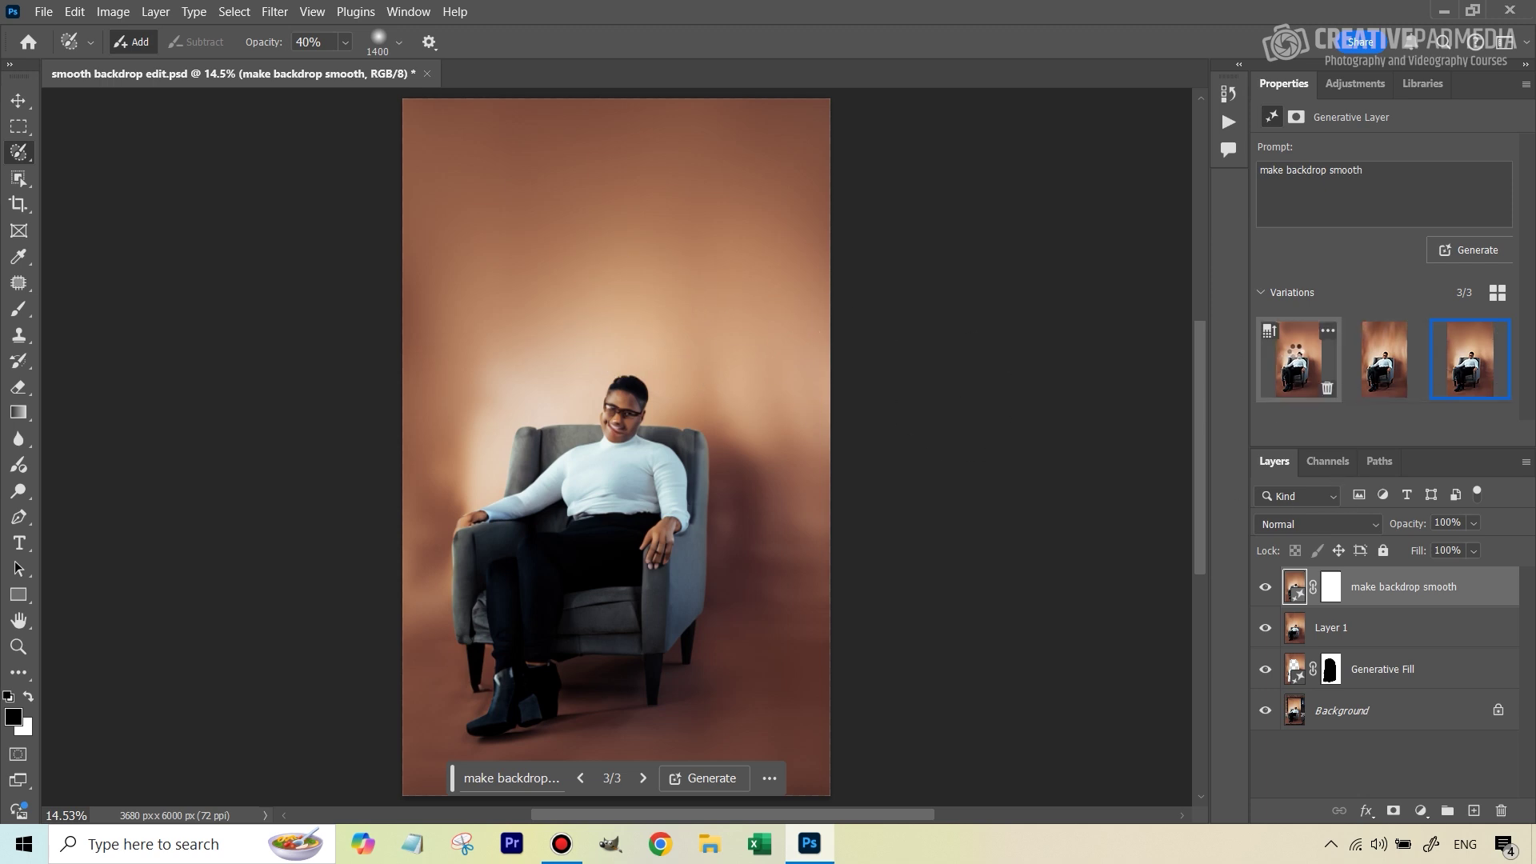
pyautogui.click(1297, 357)
pyautogui.click(1469, 368)
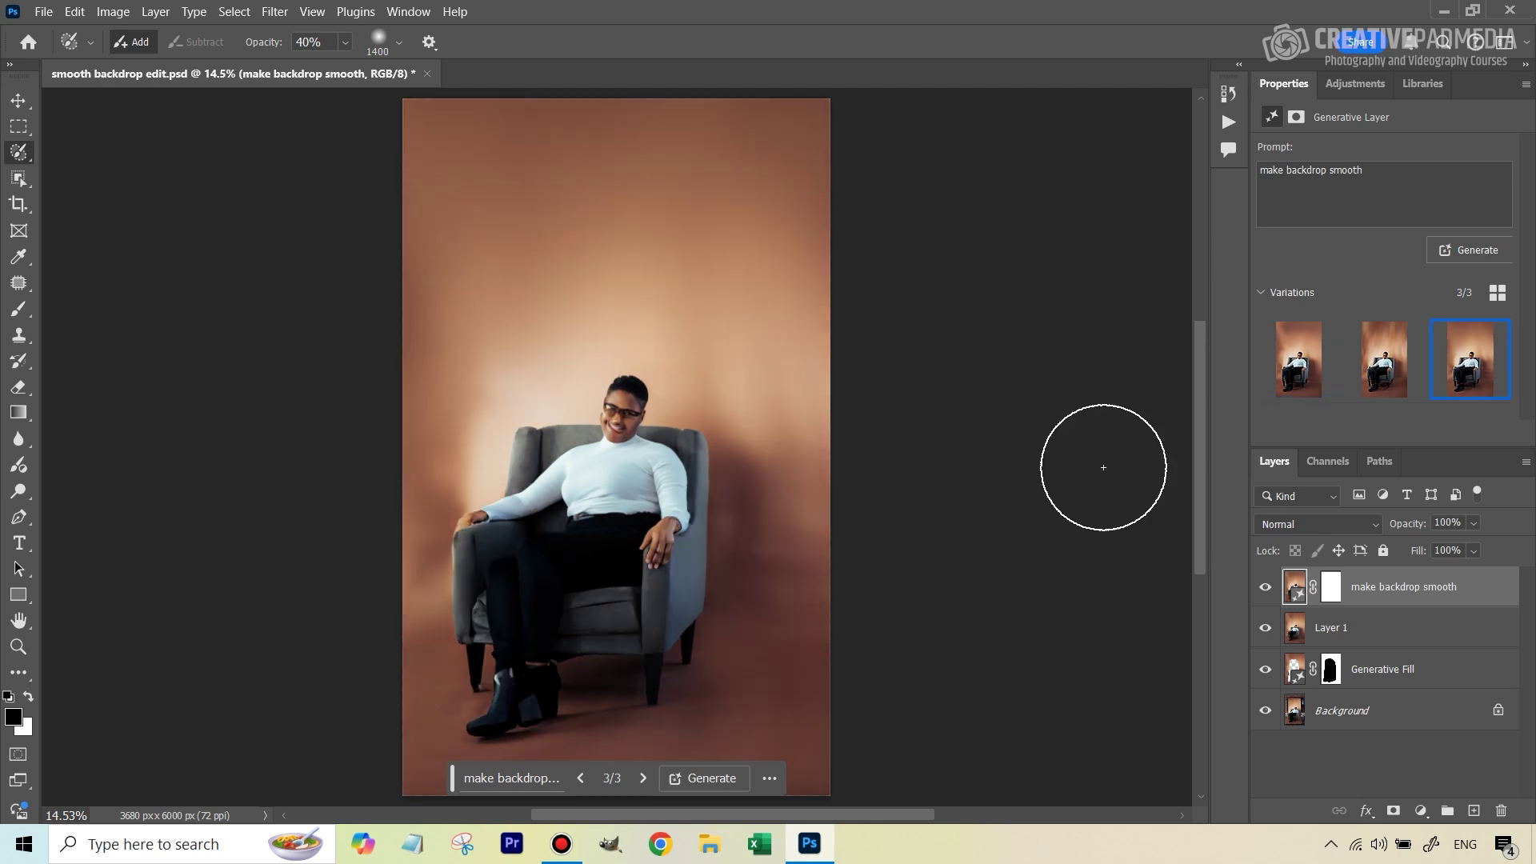
pyautogui.moveTo(1196, 378); pyautogui.dragTo(1198, 406)
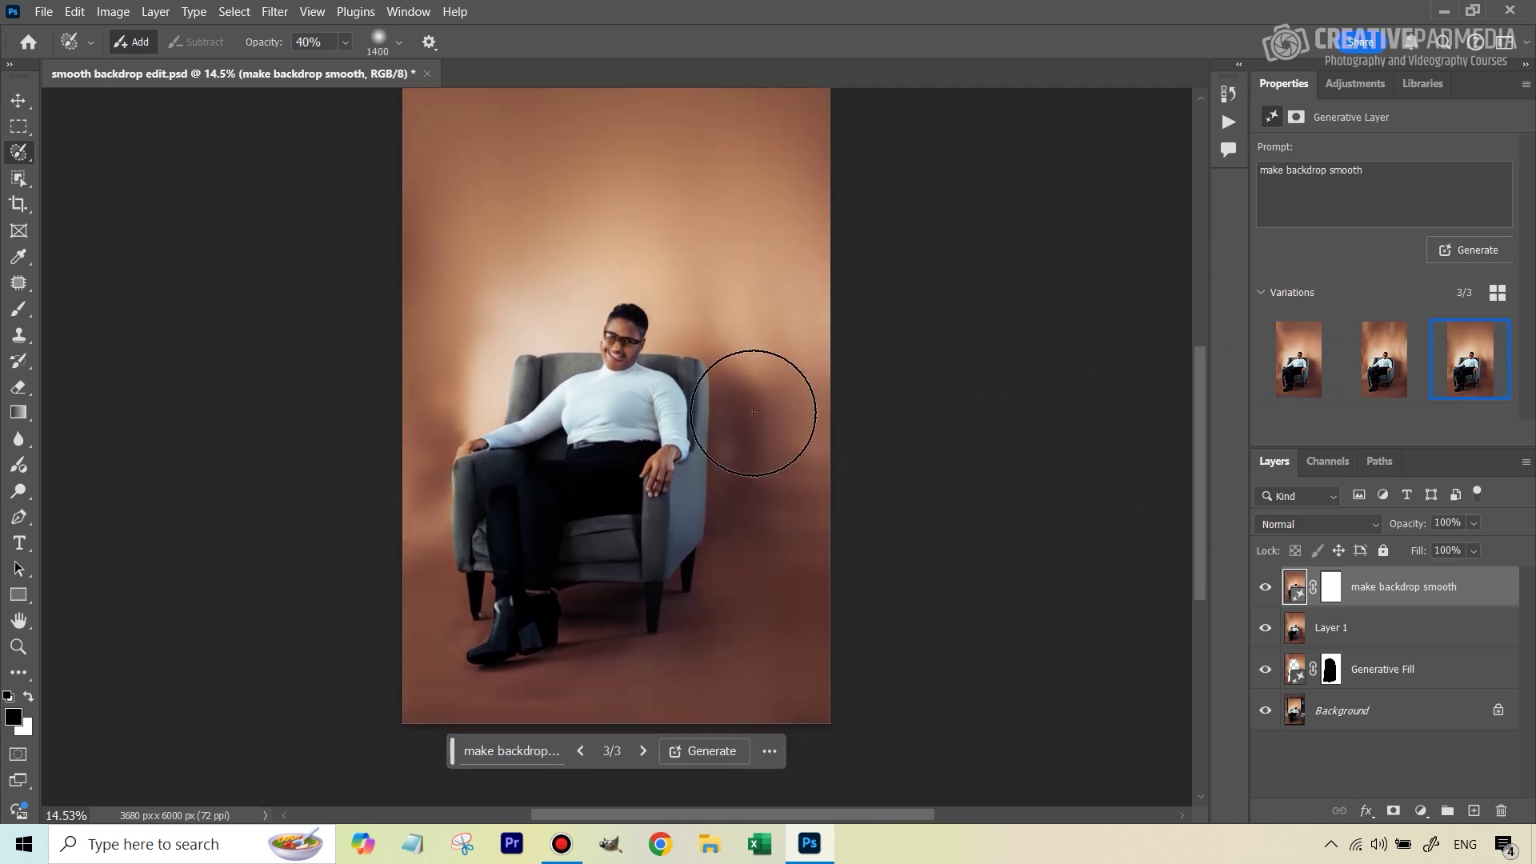
# Paint black on the "make backdrop smooth" layer's mask over the subject's face, arms and legs and the armchair to restore their original detail.
pyautogui.click(1333, 588)
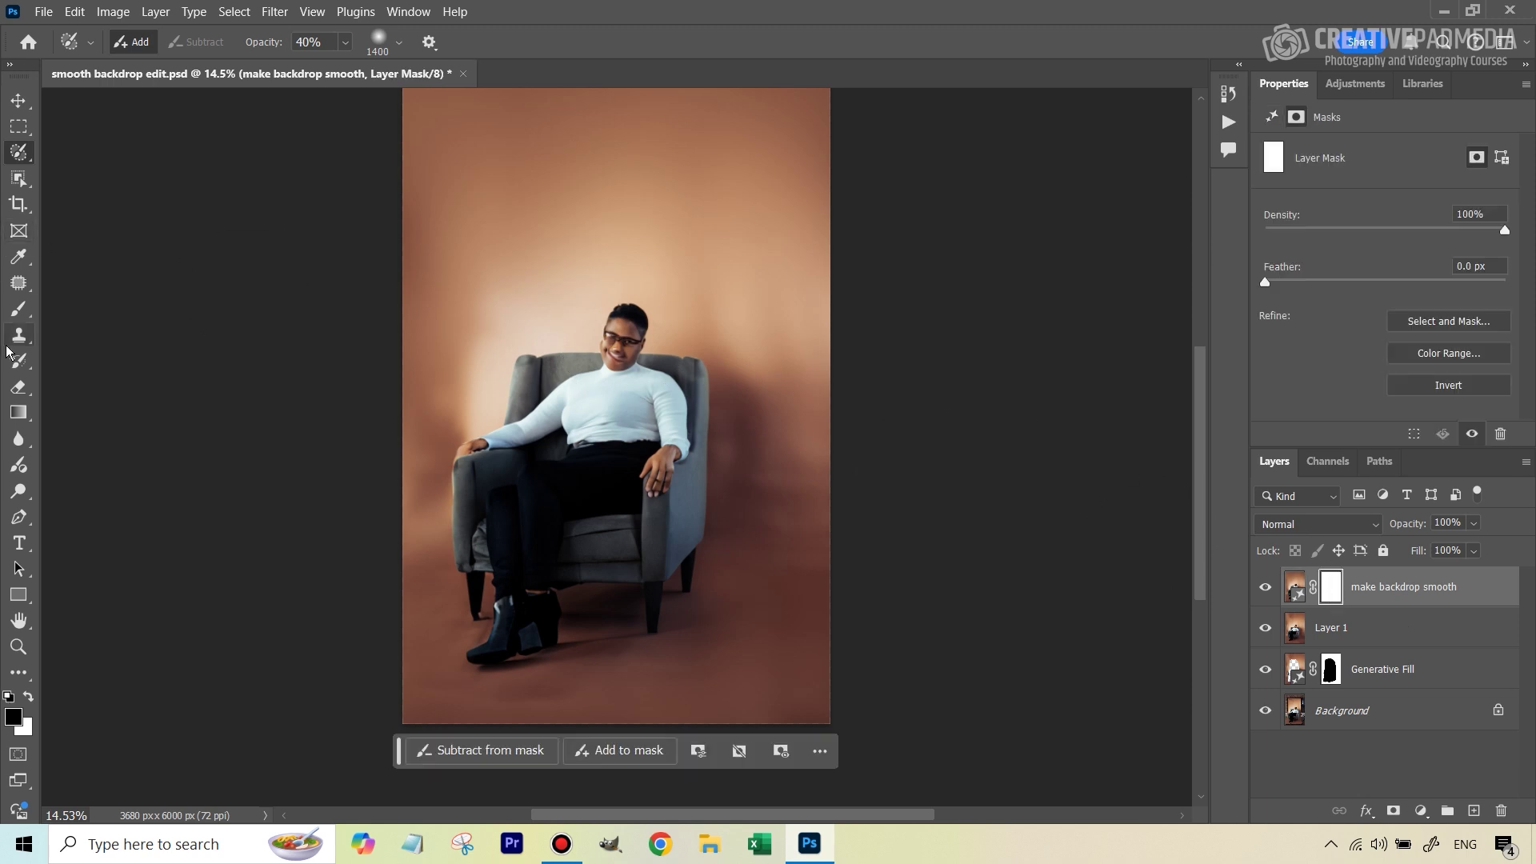
pyautogui.click(18, 310)
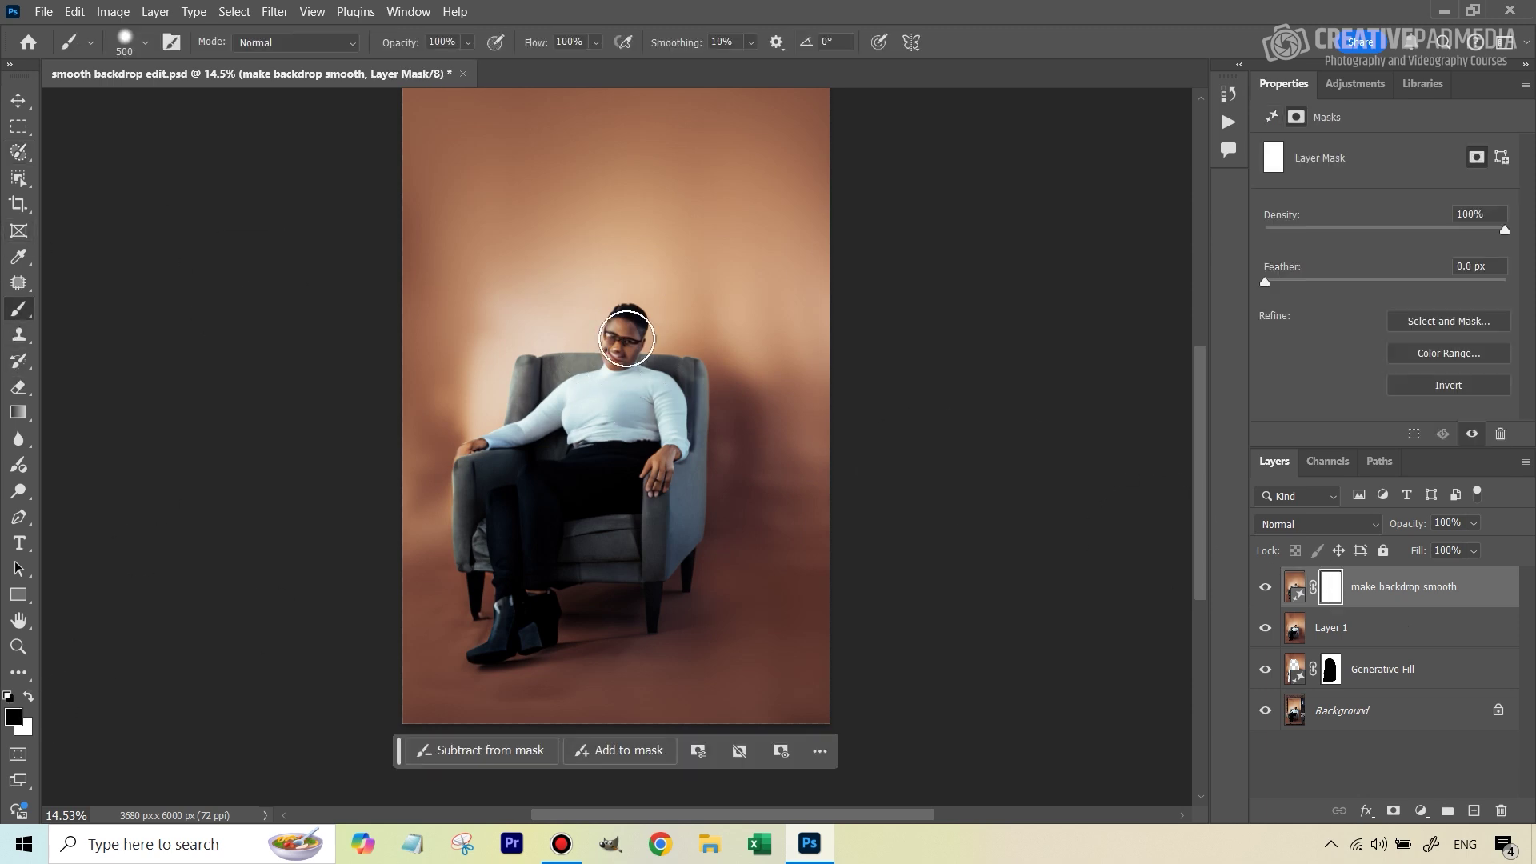
pyautogui.click(627, 333)
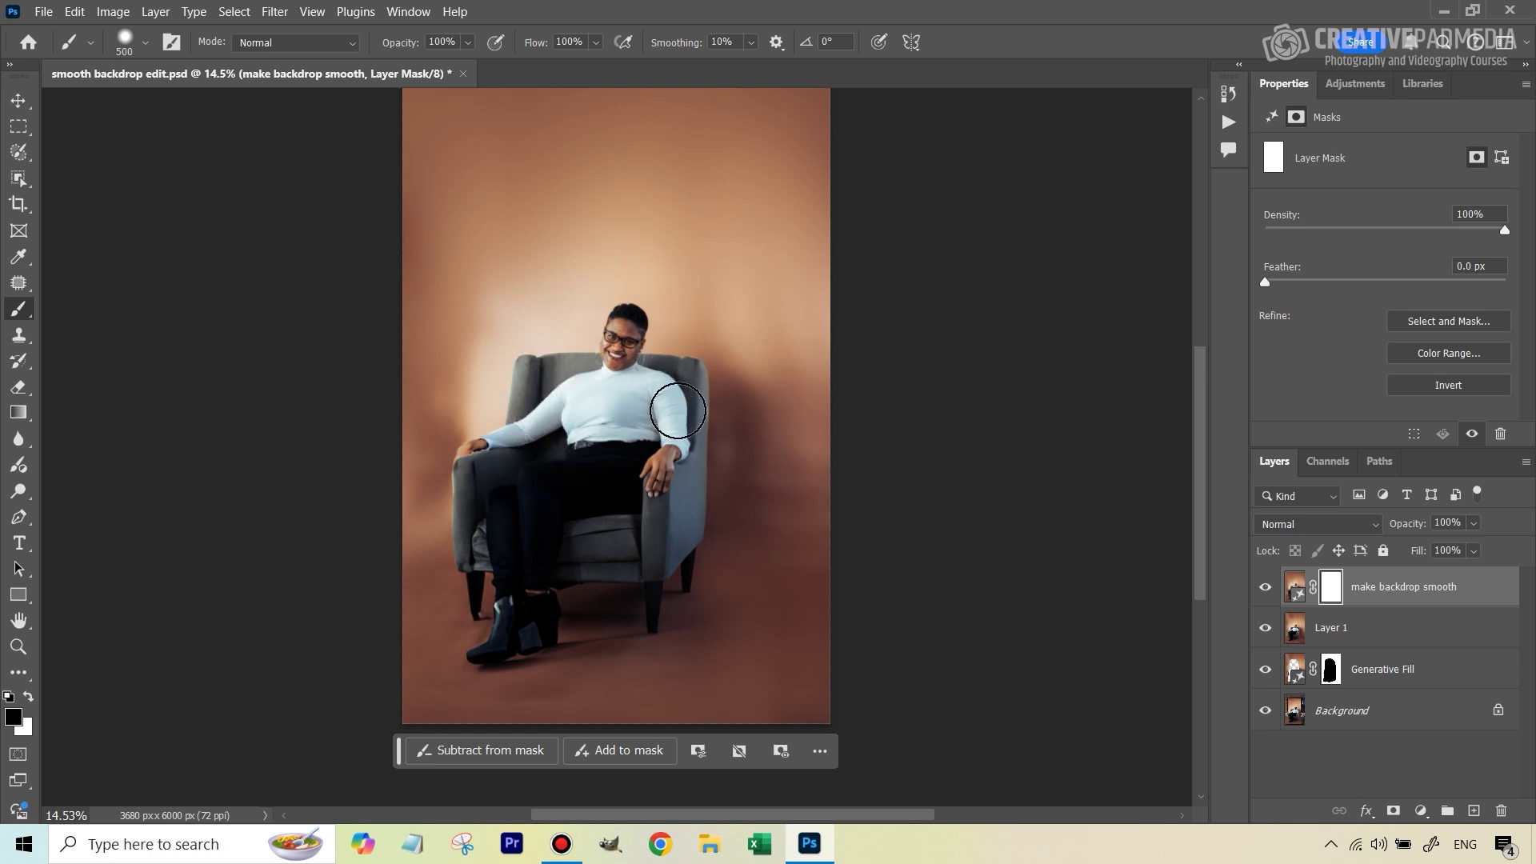
pyautogui.moveTo(648, 584)
pyautogui.mouseDown()
pyautogui.moveTo(587, 520)
pyautogui.moveTo(537, 545)
pyautogui.moveTo(508, 490)
pyautogui.moveTo(491, 523)
pyautogui.moveTo(531, 564)
pyautogui.moveTo(524, 624)
pyautogui.moveTo(502, 645)
pyautogui.mouseUp()
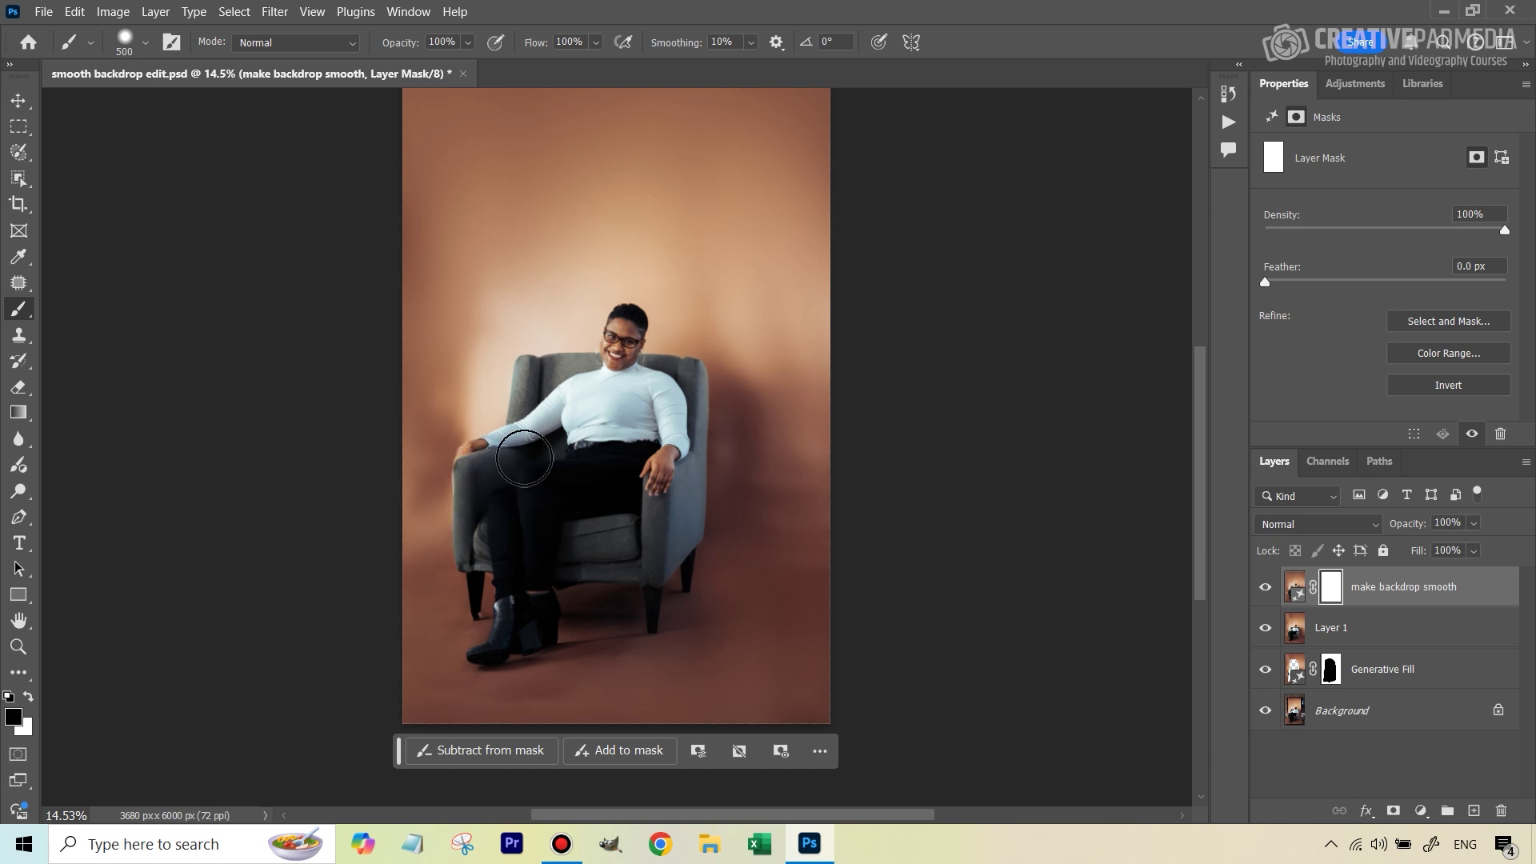
pyautogui.moveTo(547, 414); pyautogui.dragTo(588, 388)
pyautogui.moveTo(1206, 436); pyautogui.dragTo(1203, 414)
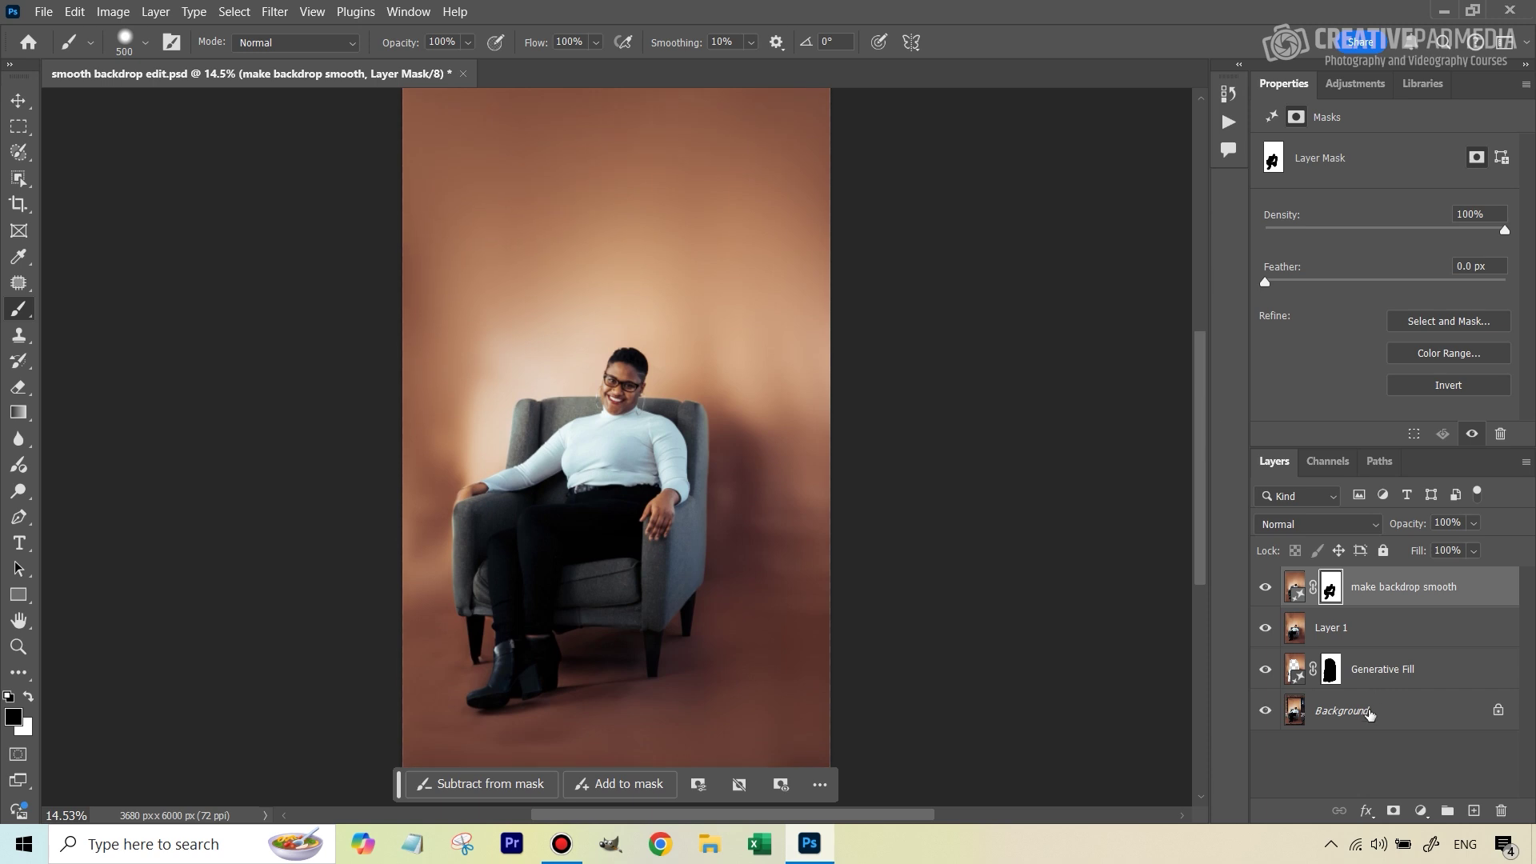
# Compare the edit with the original Background layer, and check the backdrop with and without the "make backdrop smooth" layer.
pyautogui.keyDown('alt'); pyautogui.click(1267, 721); pyautogui.keyUp('alt')
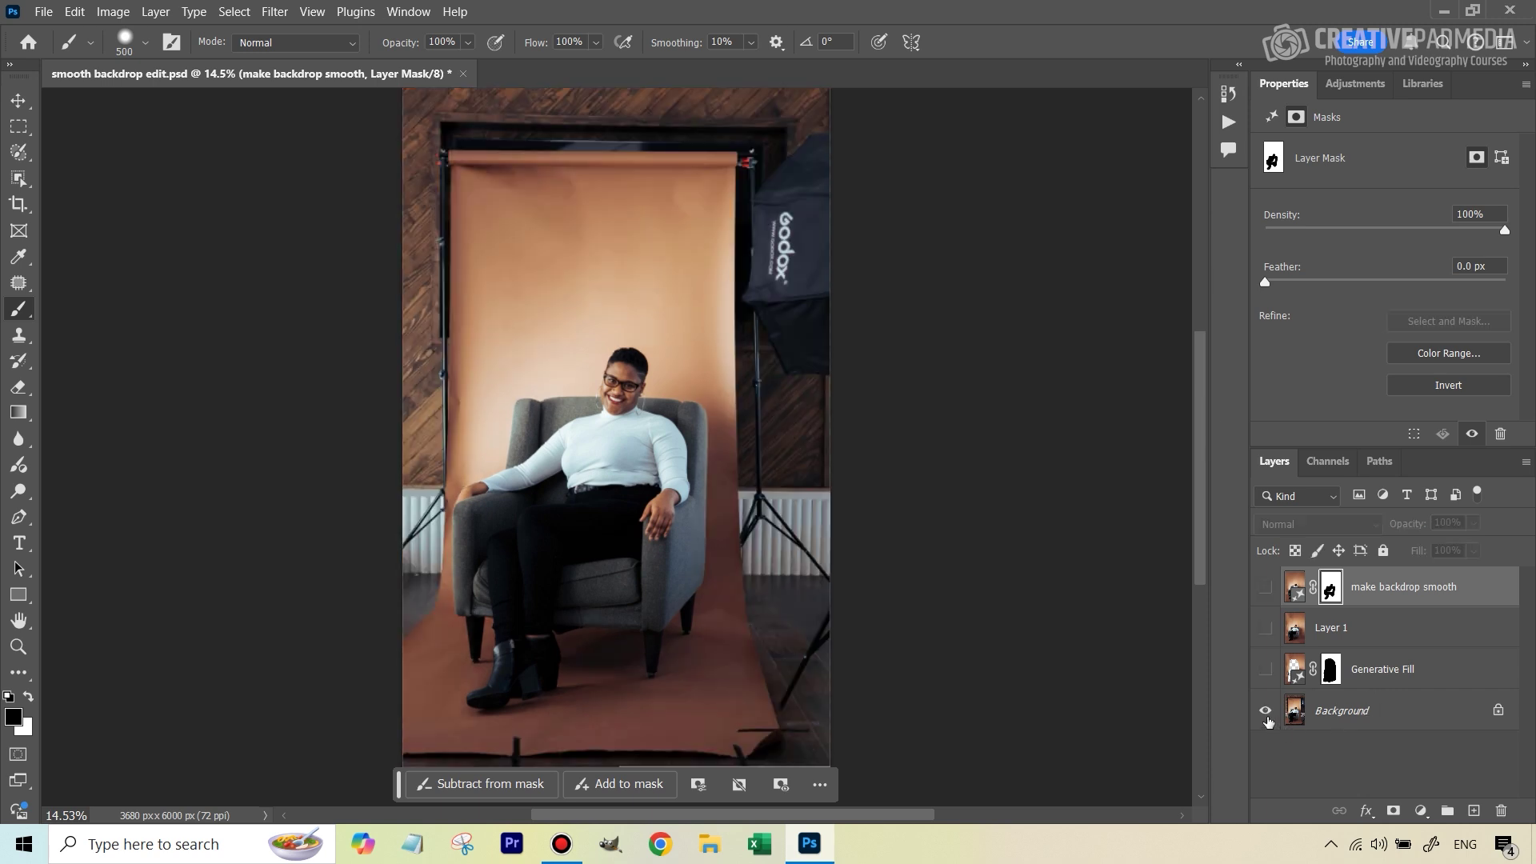
pyautogui.keyDown('alt'); pyautogui.click(1267, 721); pyautogui.keyUp('alt')
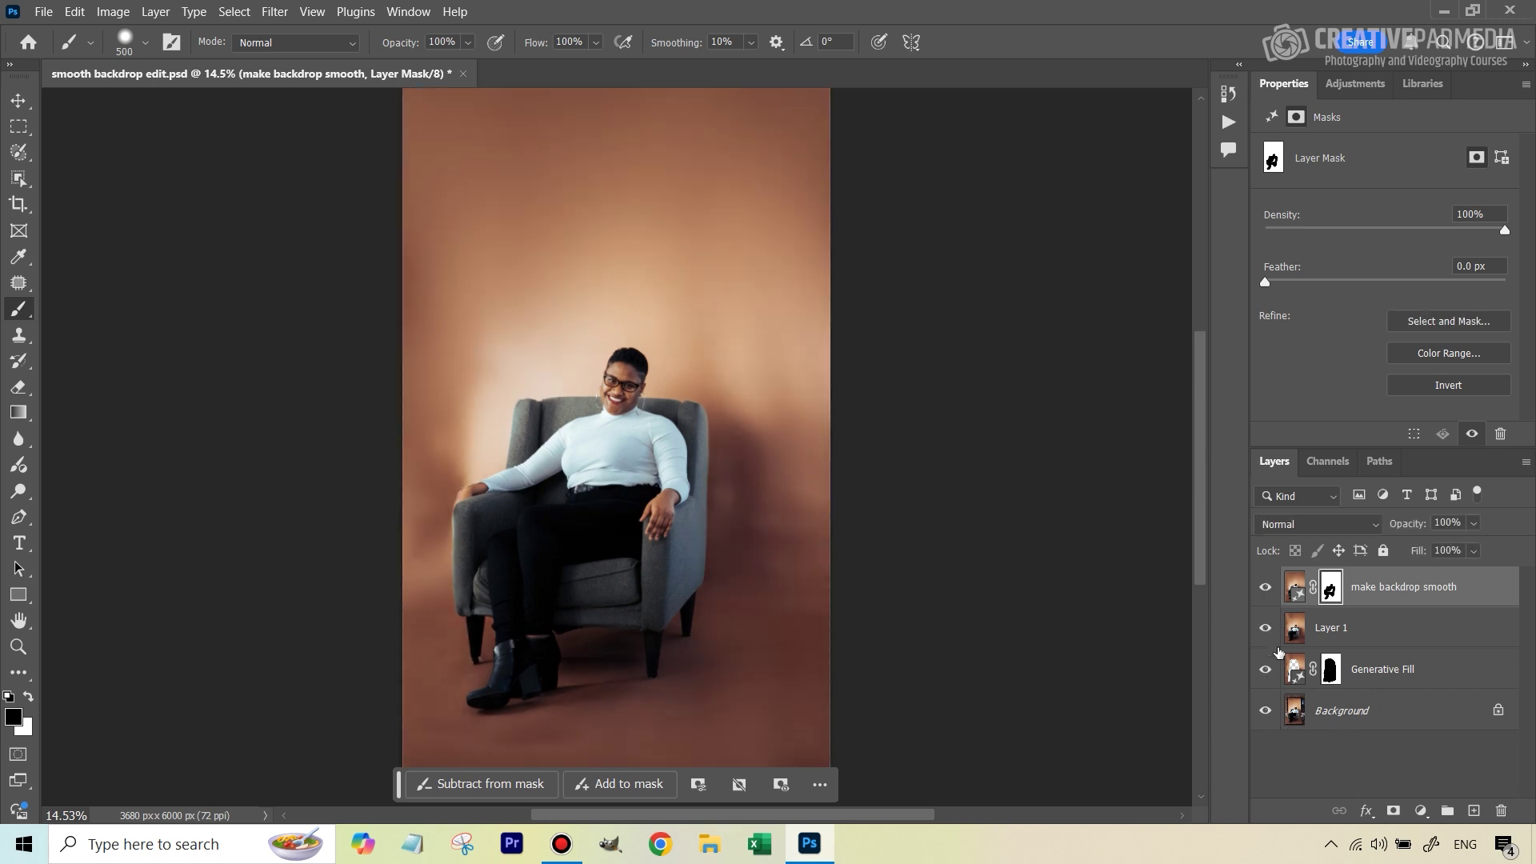
pyautogui.click(1265, 588)
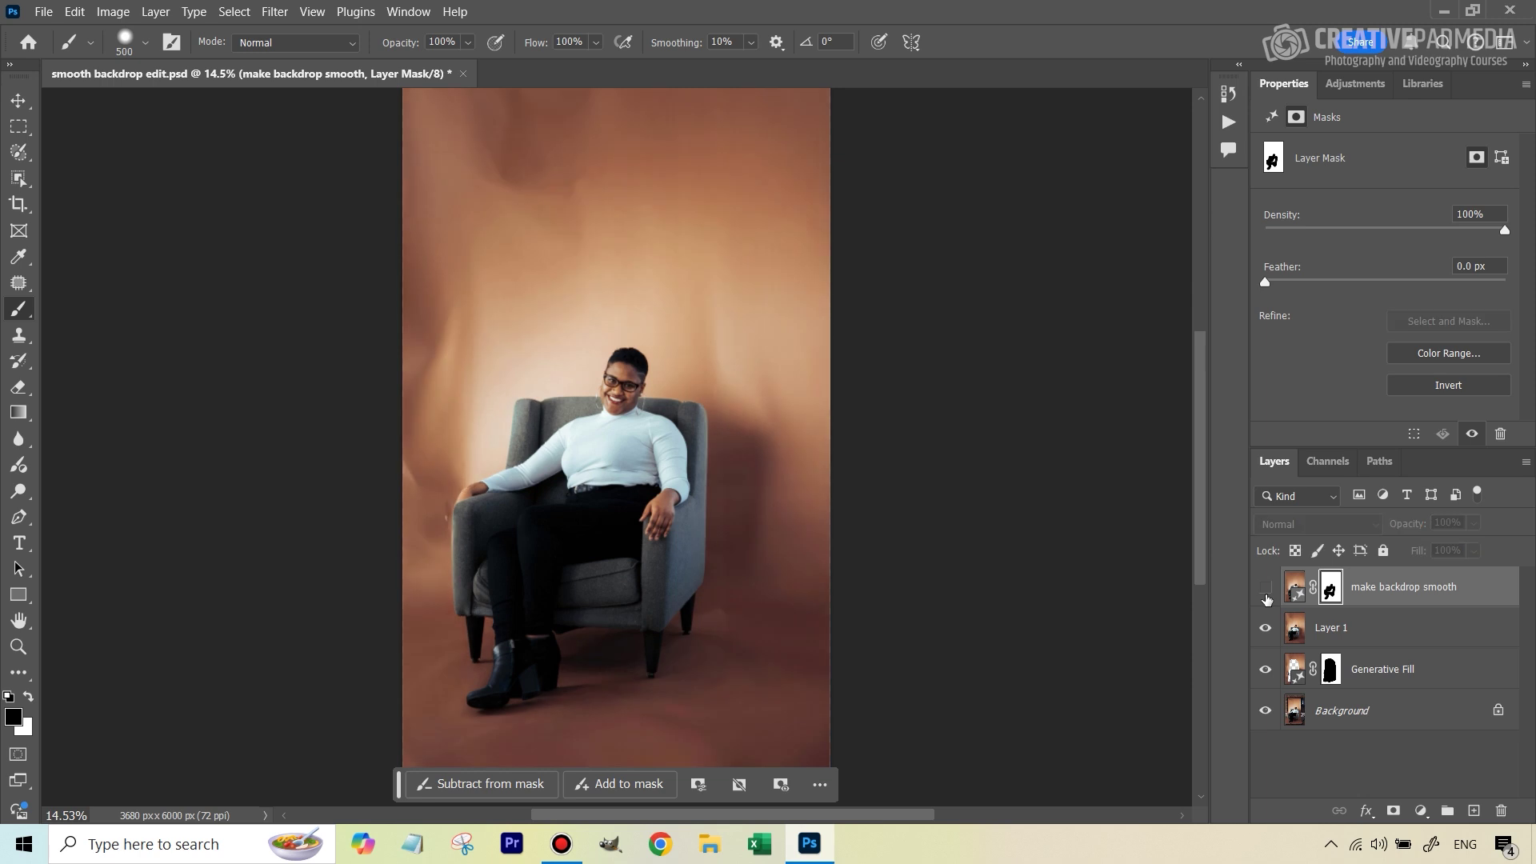
pyautogui.click(1266, 588)
pyautogui.click(1266, 588)
pyautogui.click(1266, 588)
pyautogui.click(1266, 588)
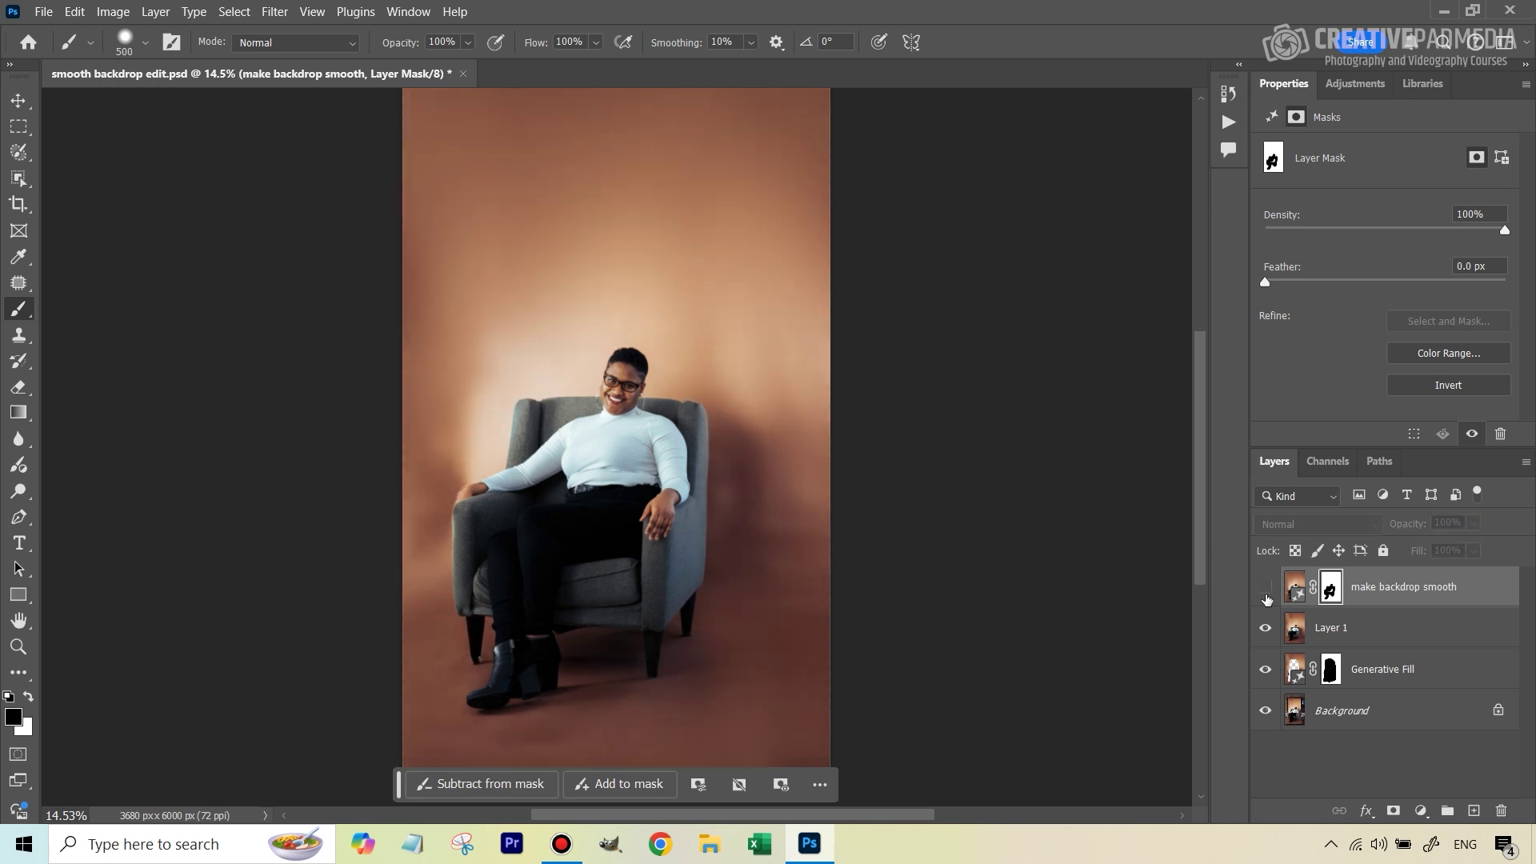
pyautogui.click(1266, 588)
pyautogui.click(1265, 588)
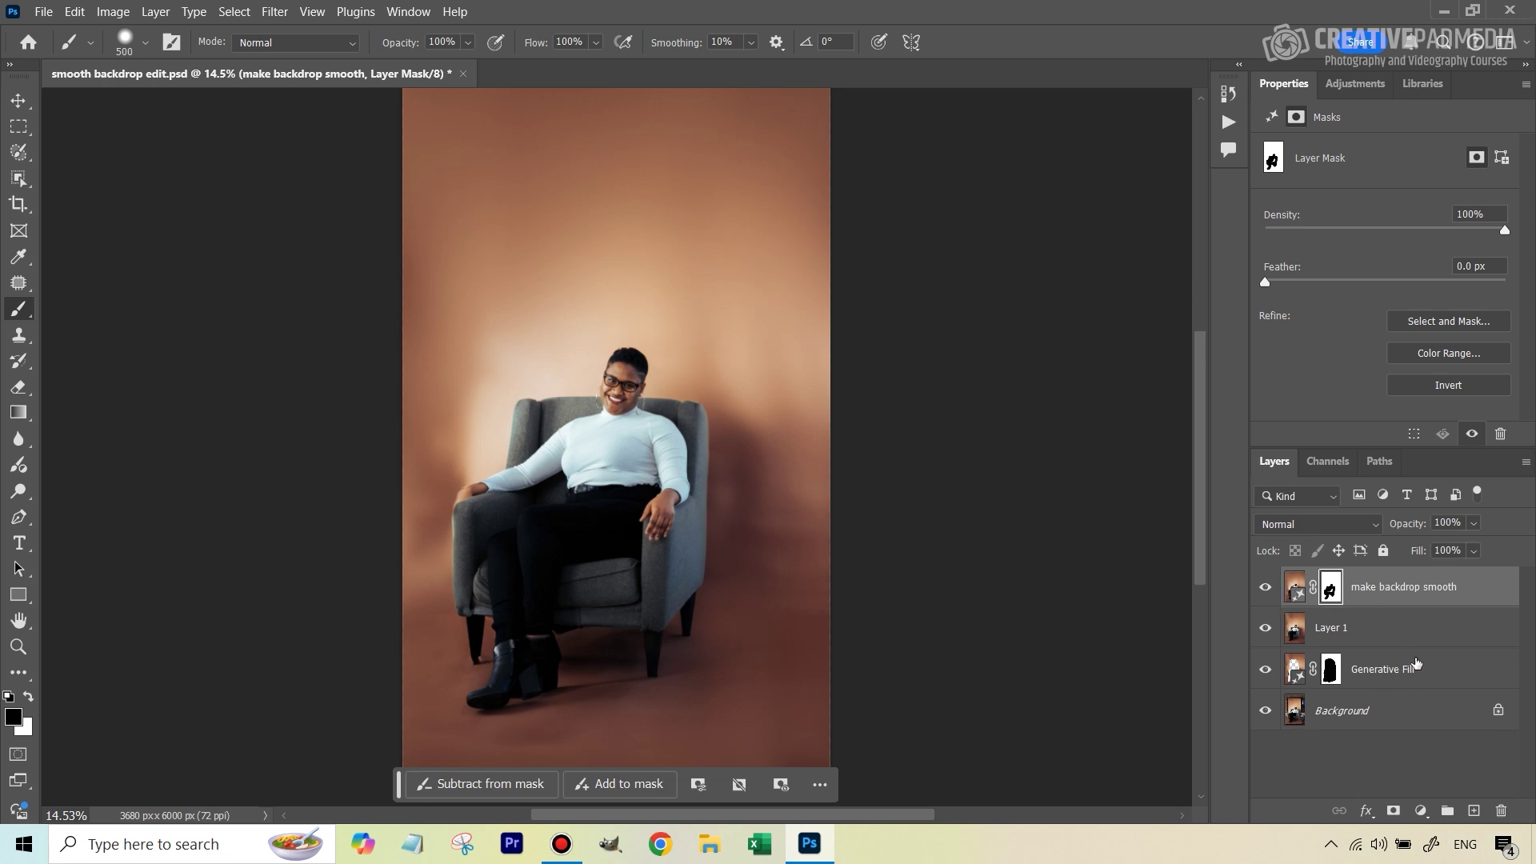
# Stamp all visible layers onto a new top layer and set up the Patch Tool with a diffusion of 6.
pyautogui.click(1473, 811)
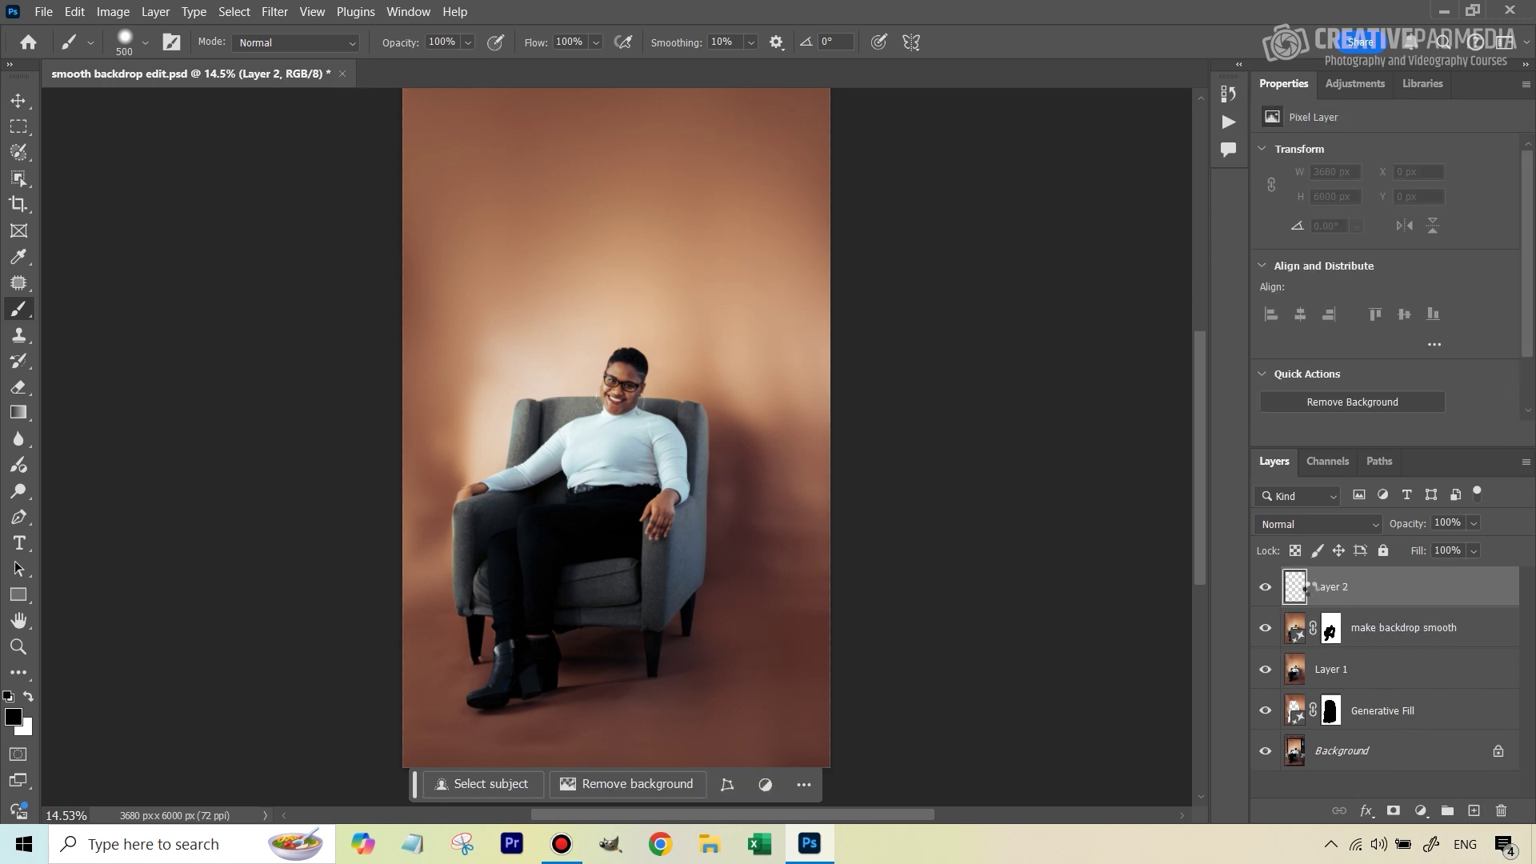
pyautogui.hotkey('ctrl', 'alt', 'shift', 'e')
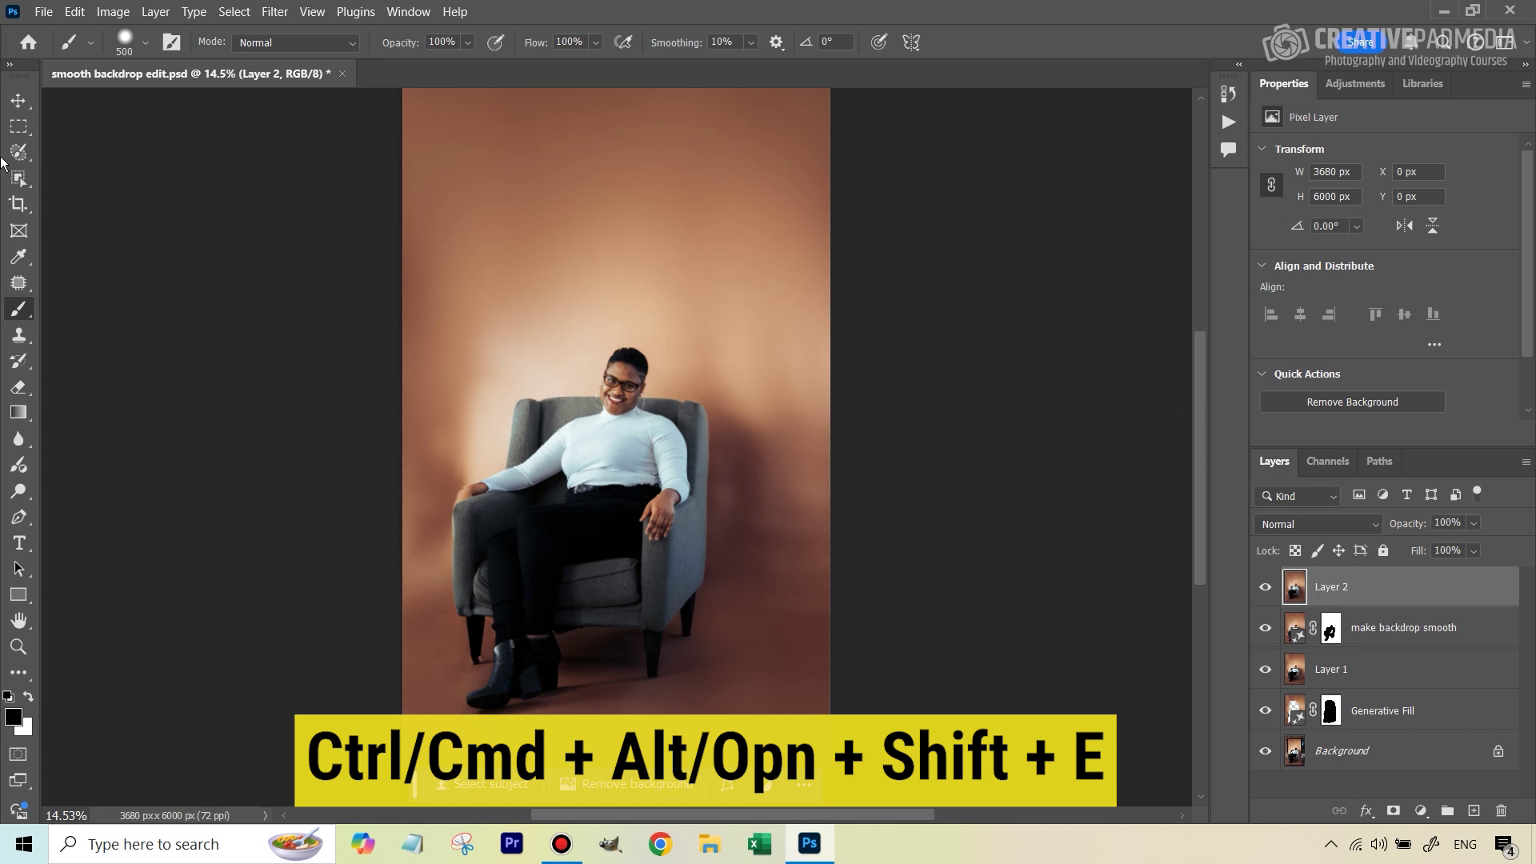
pyautogui.press('j')
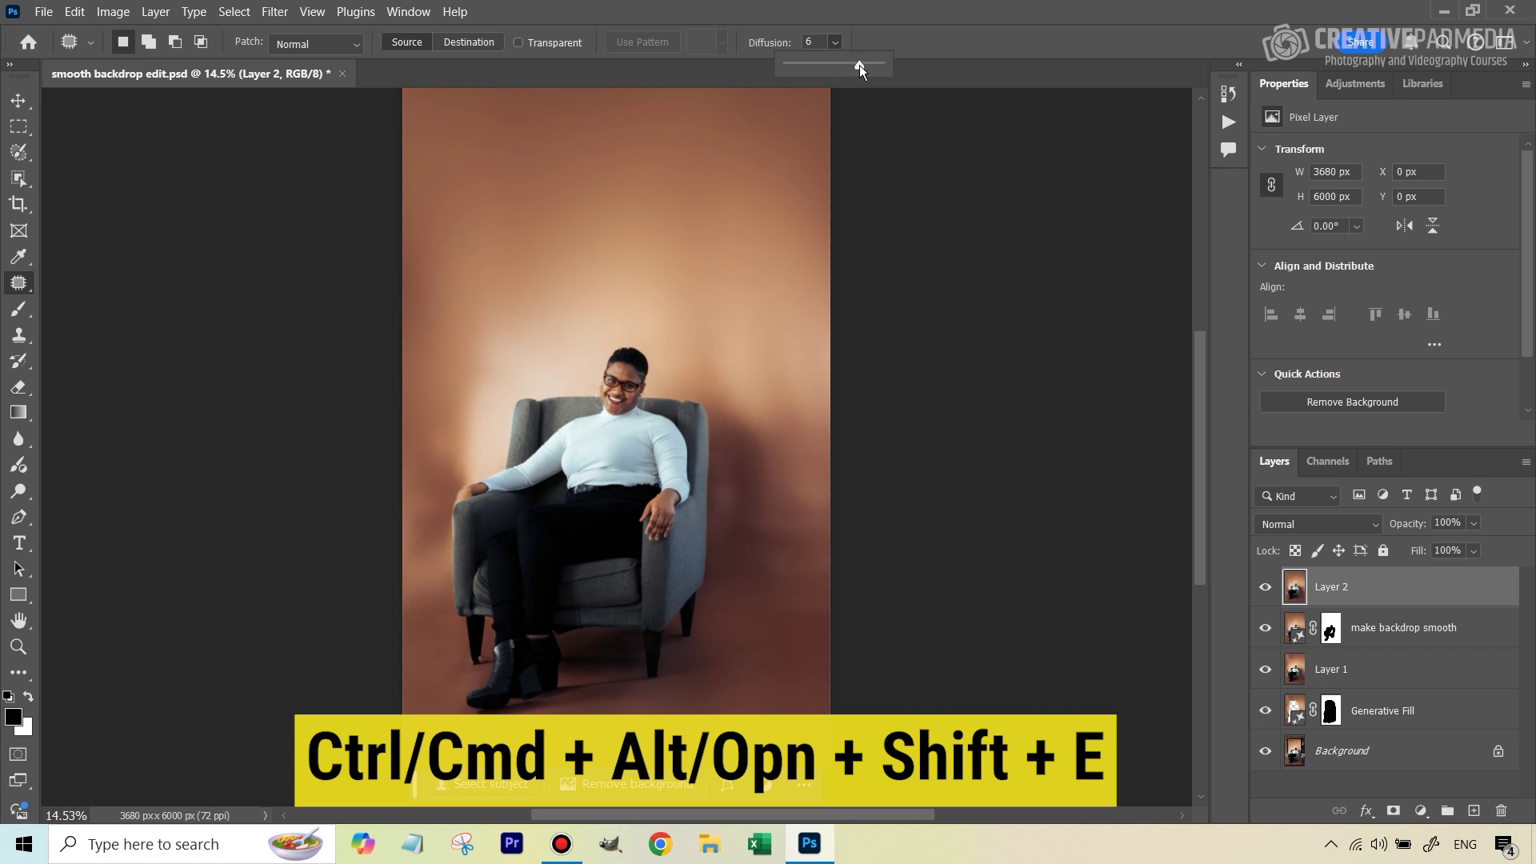
pyautogui.click(919, 36)
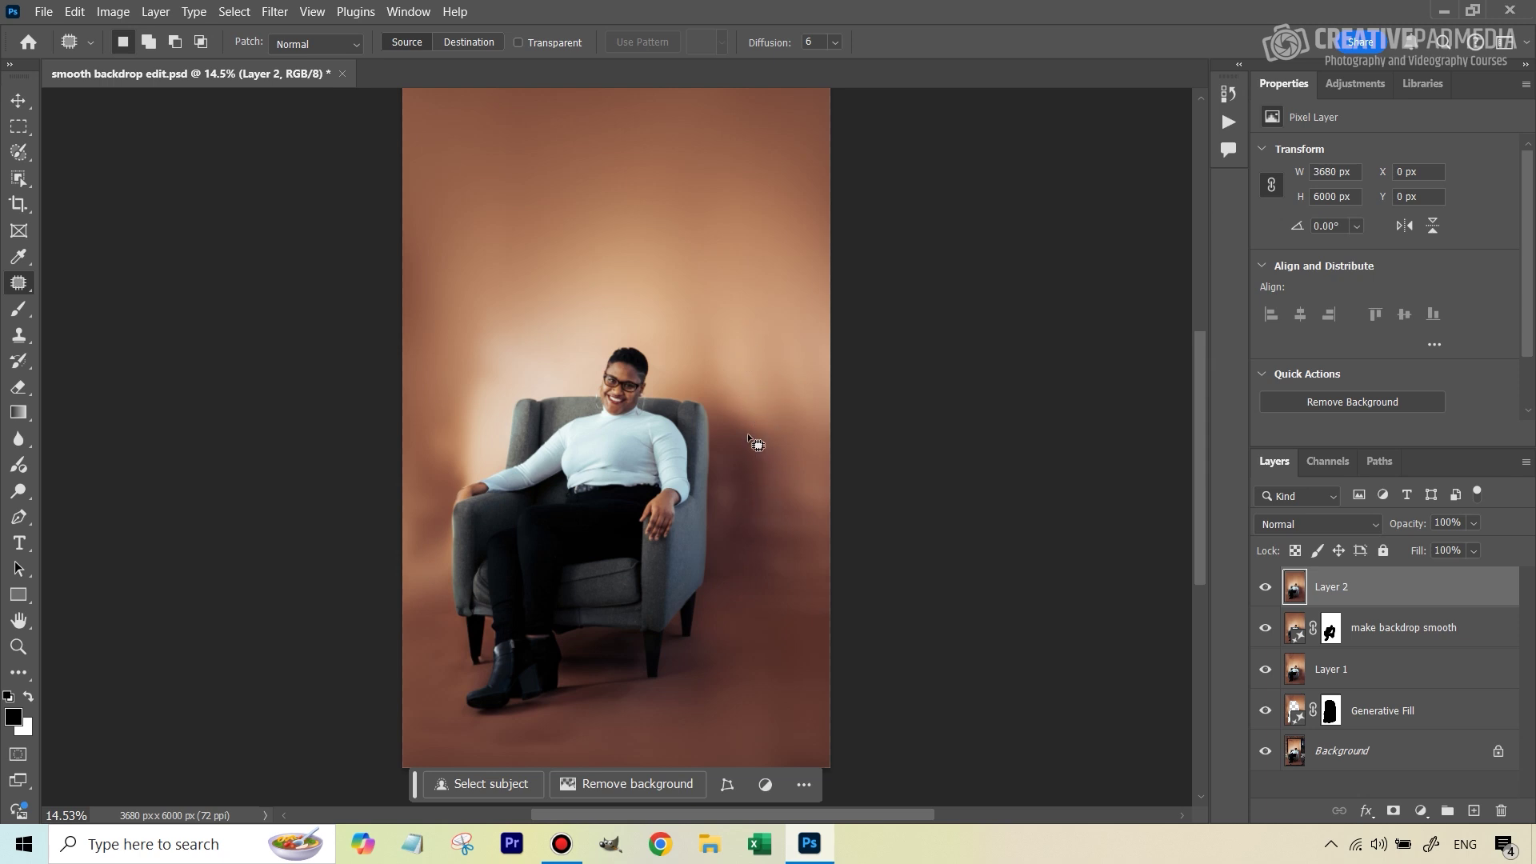
# Patch the uneven backdrop areas on both sides of the armchair's back with smoother backdrop from above, clearing each selection.
pyautogui.moveTo(737, 333); pyautogui.dragTo(714, 384)
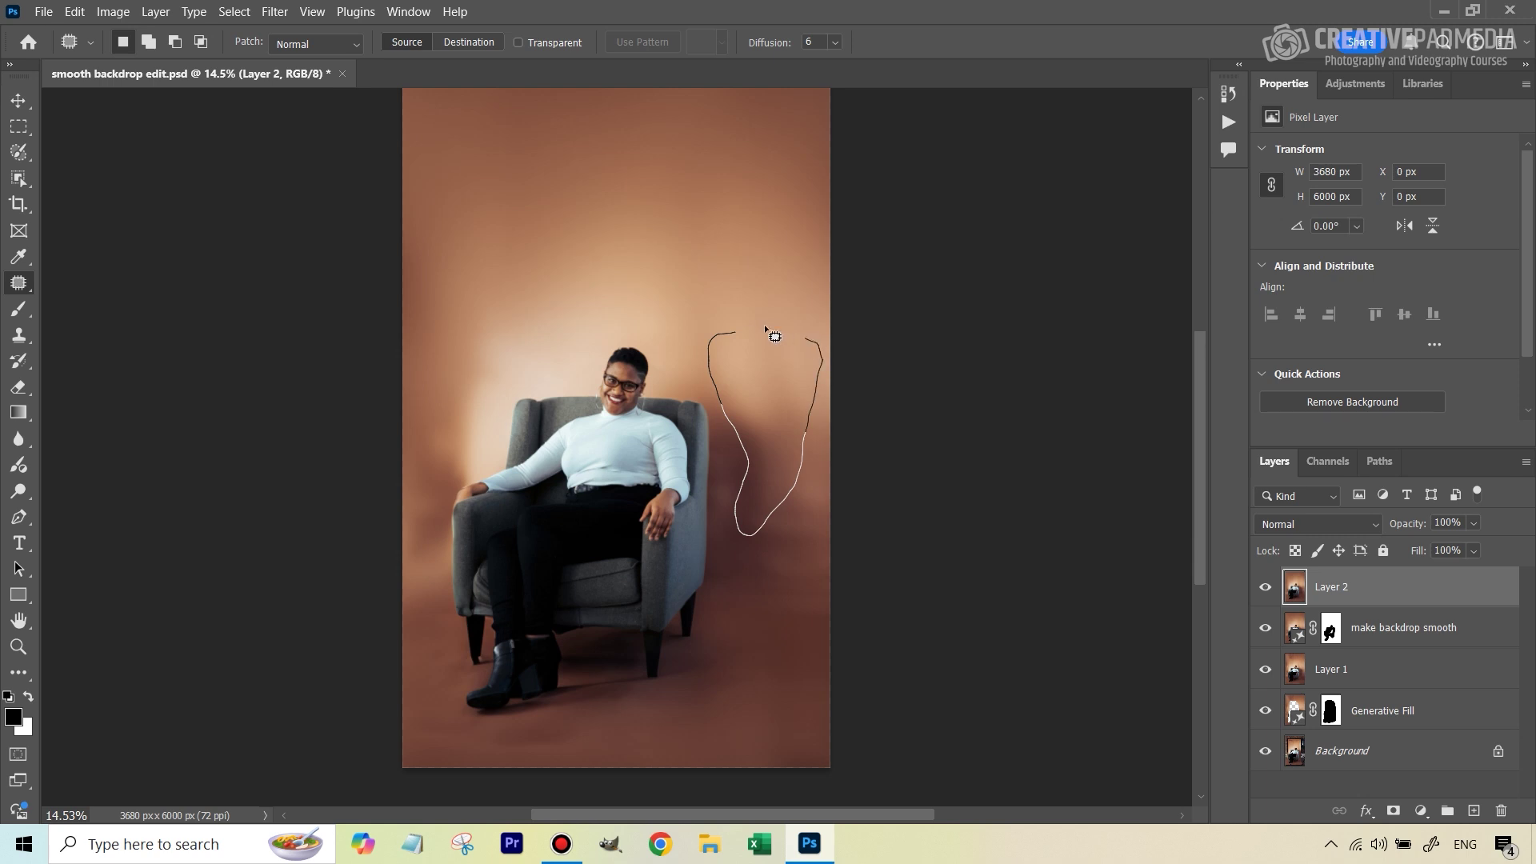
pyautogui.moveTo(774, 337); pyautogui.dragTo(564, 144)
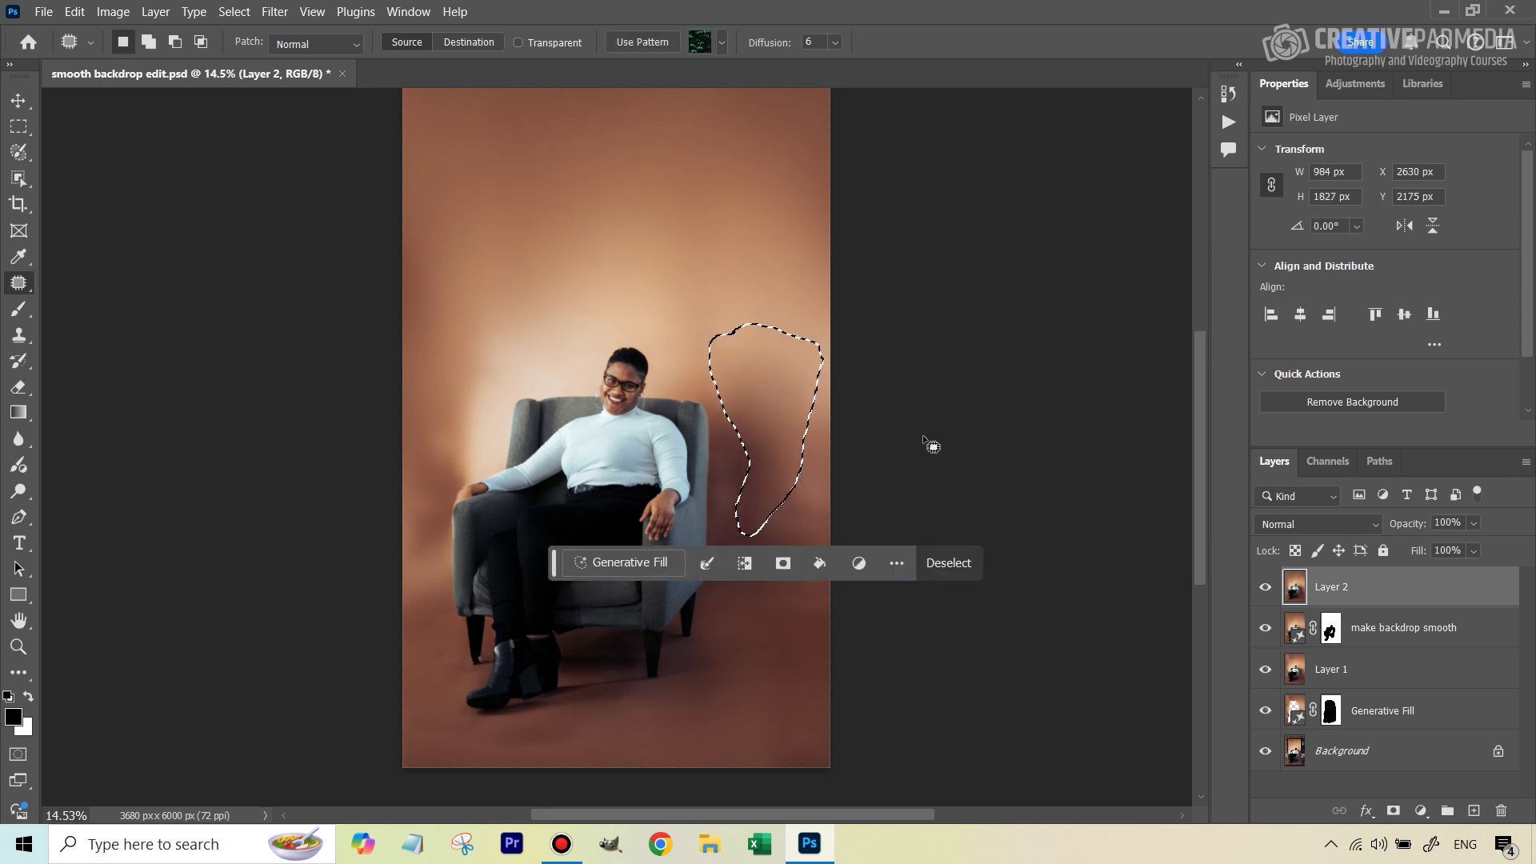
pyautogui.hotkey('ctrl', 'd')
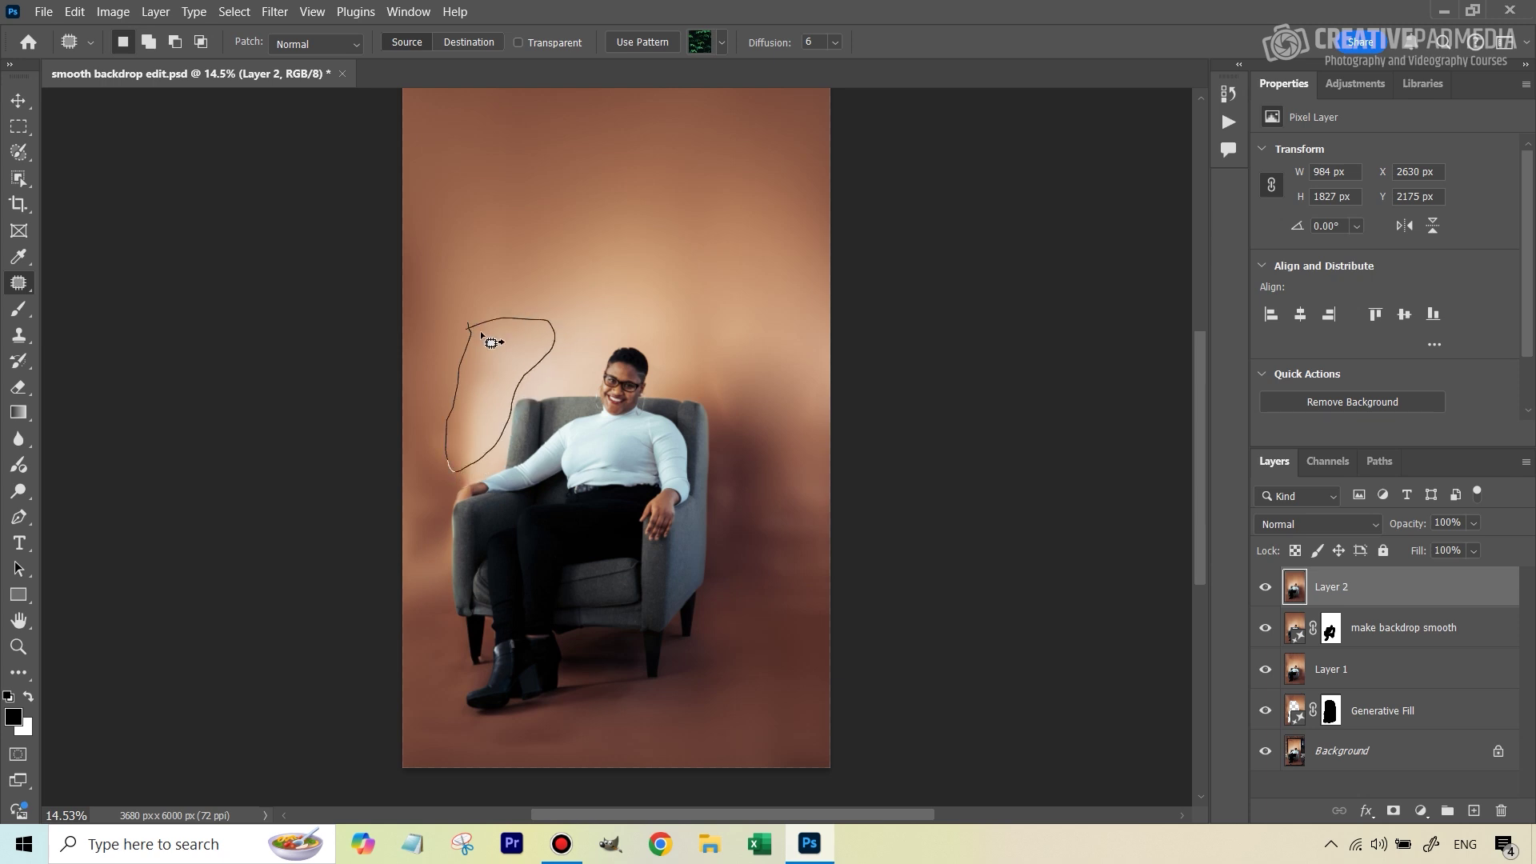
pyautogui.moveTo(483, 336); pyautogui.dragTo(480, 334)
pyautogui.moveTo(481, 334); pyautogui.dragTo(515, 142)
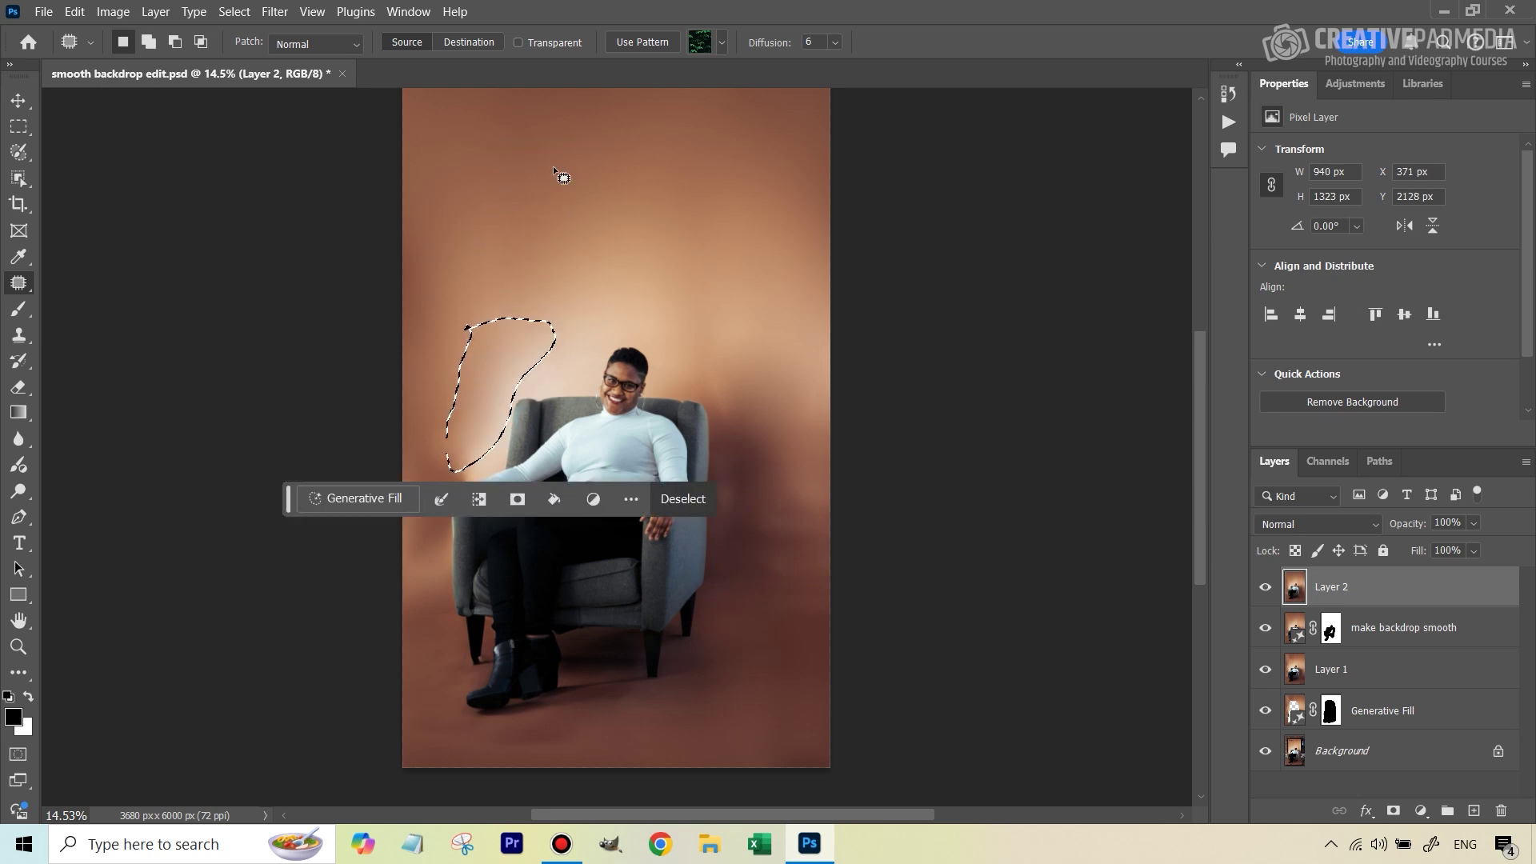
pyautogui.hotkey('ctrl', 'd')
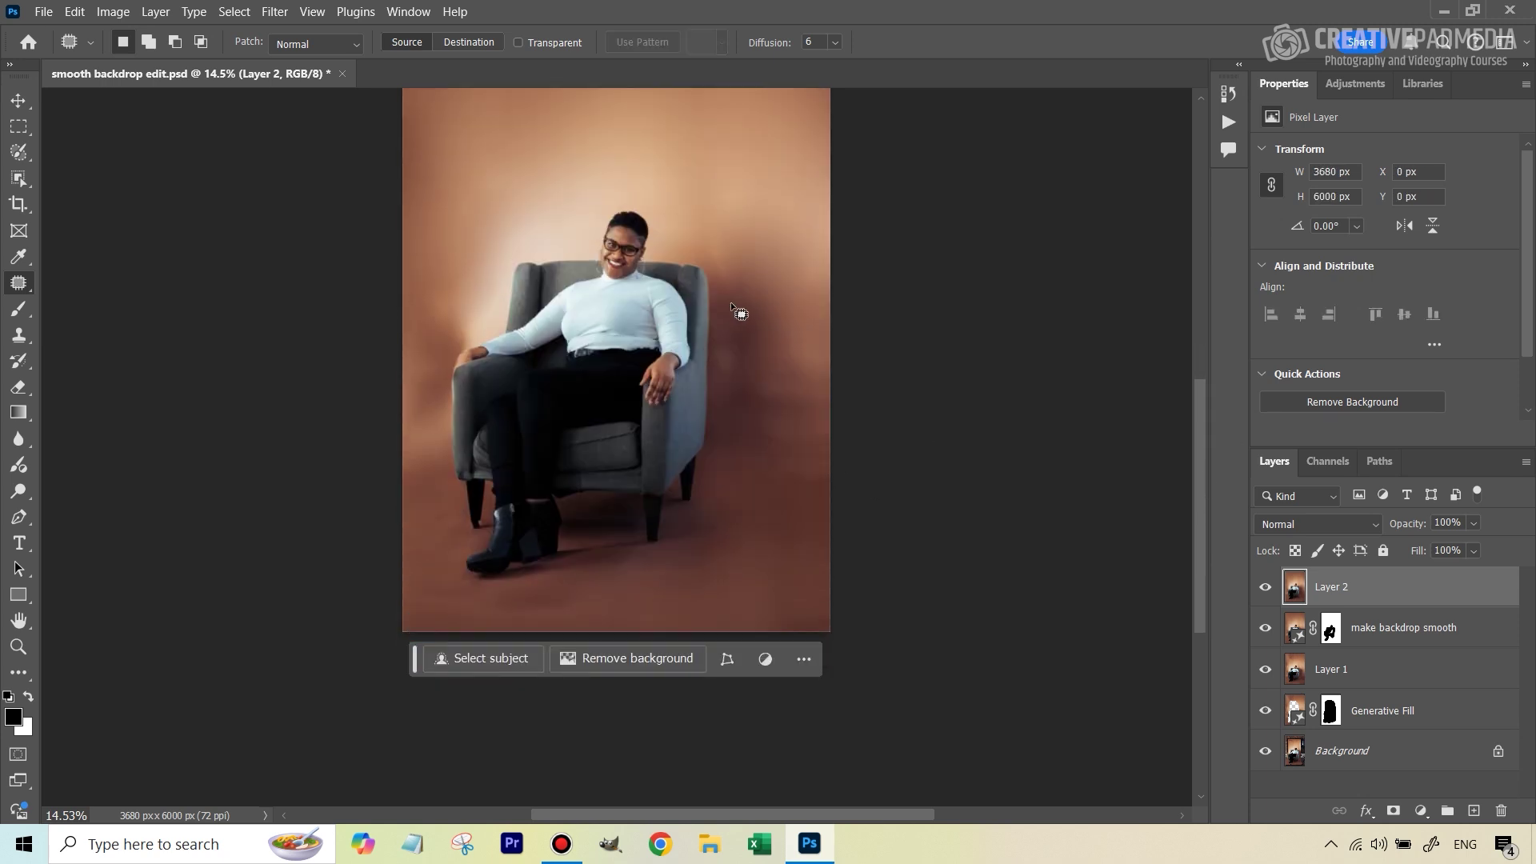
# Patch the remaining streaks to the right of the armchair and the uneven patches on the floor around it.
pyautogui.moveTo(731, 301); pyautogui.dragTo(750, 150)
pyautogui.moveTo(795, 257); pyautogui.dragTo(800, 252)
pyautogui.moveTo(824, 384); pyautogui.dragTo(840, 473)
pyautogui.scroll(-1, 599, 484)
pyautogui.moveTo(598, 485); pyautogui.dragTo(592, 490)
pyautogui.hotkey('ctrl', 'd')
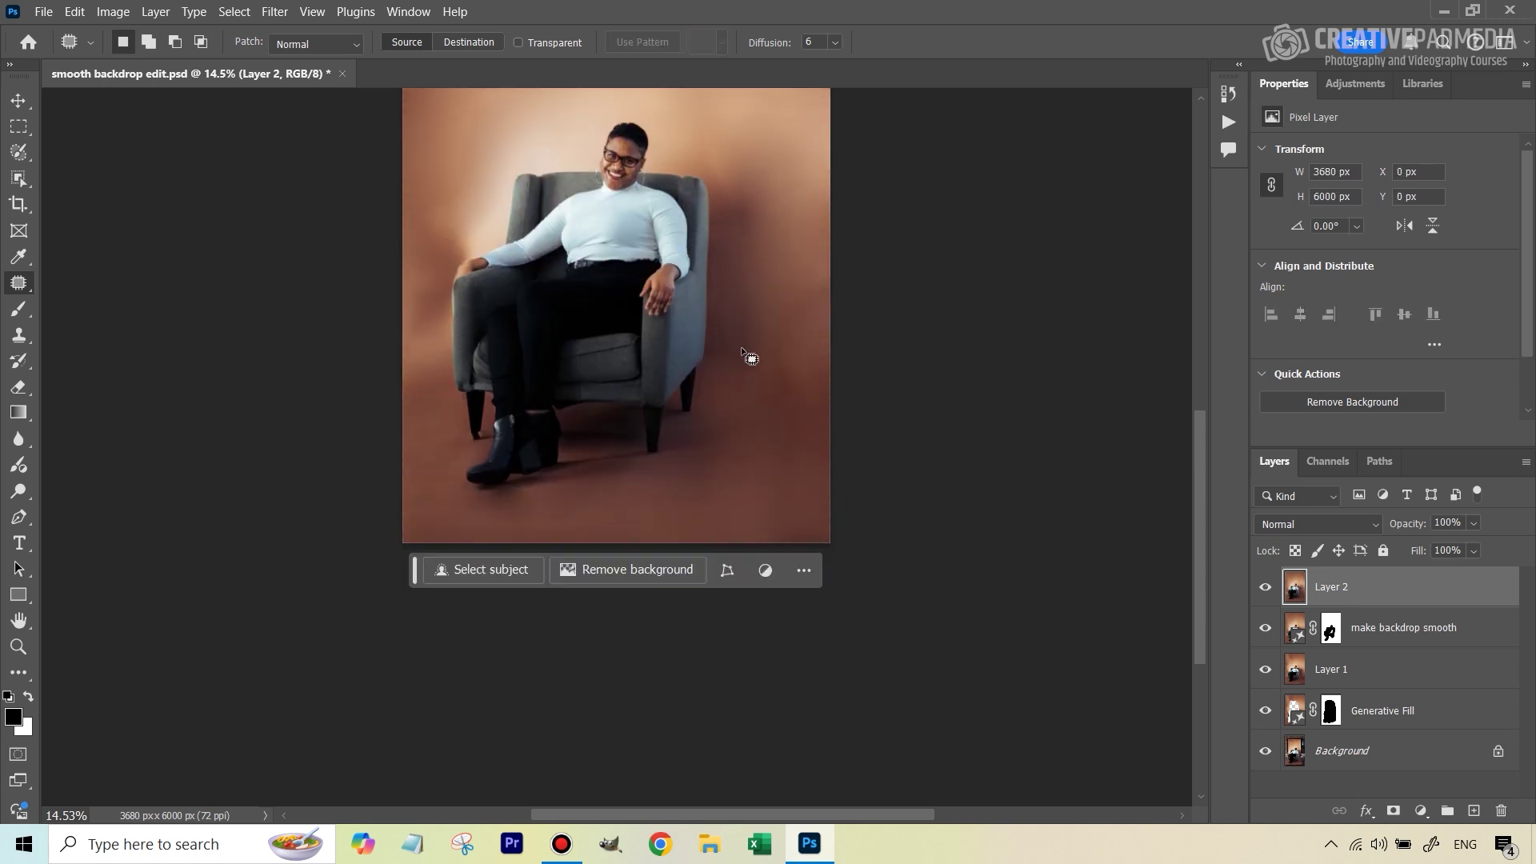
# Patch the uneven backdrop along the image's left side and above the armchair's left armrest, and clear the selection.
pyautogui.moveTo(1202, 400); pyautogui.dragTo(1202, 309)
pyautogui.moveTo(406, 587); pyautogui.dragTo(407, 587)
pyautogui.moveTo(456, 457); pyautogui.dragTo(483, 234)
pyautogui.hotkey('ctrl', 'd')
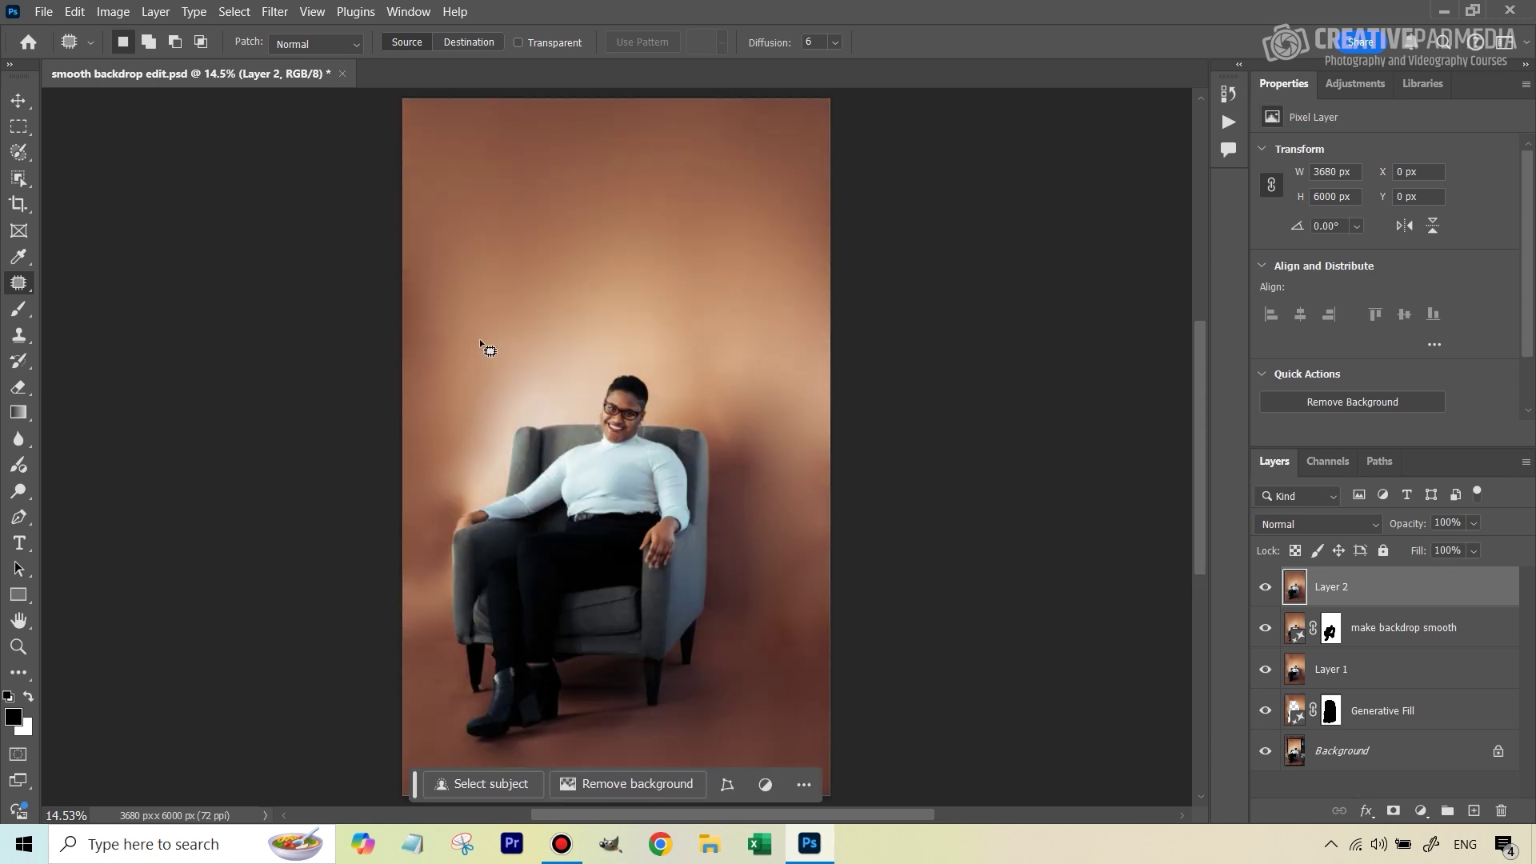
pyautogui.moveTo(472, 331); pyautogui.dragTo(434, 417)
pyautogui.moveTo(520, 328); pyautogui.dragTo(481, 329)
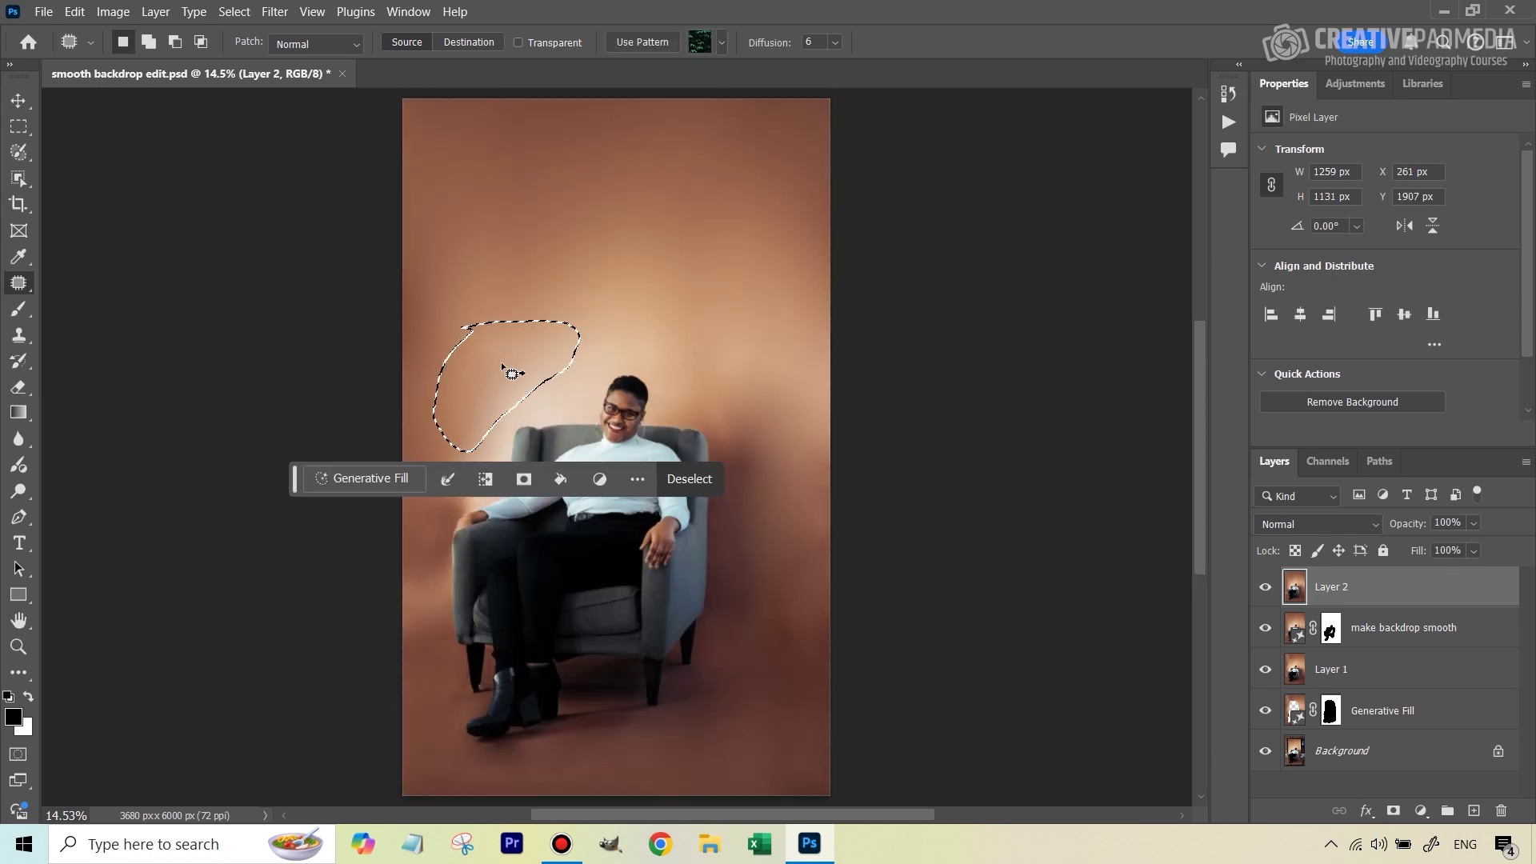
pyautogui.moveTo(535, 387); pyautogui.dragTo(559, 233)
pyautogui.hotkey('ctrl', 'd')
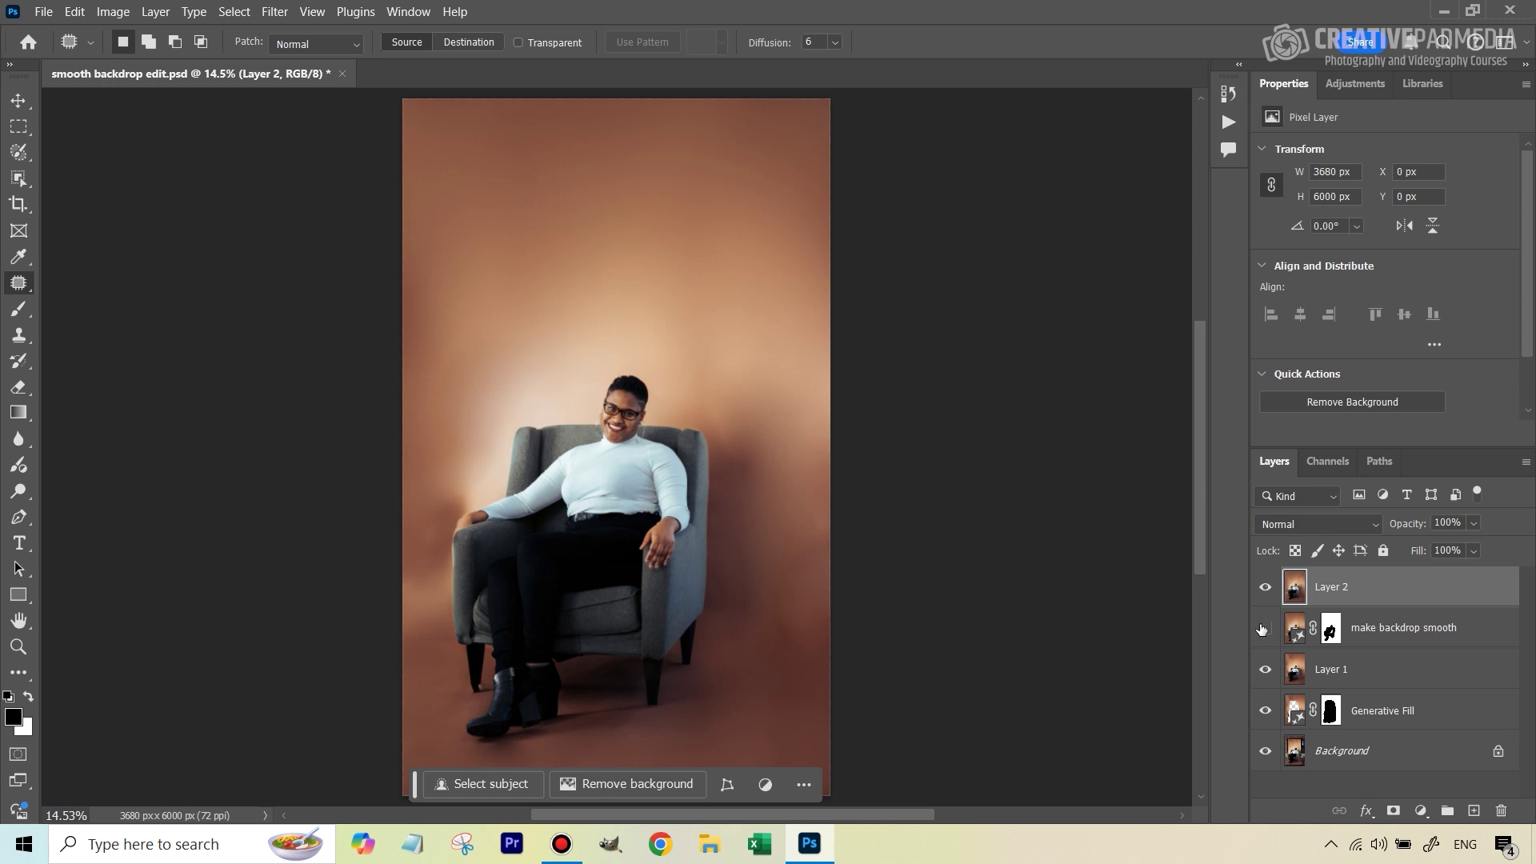
# Compare the backdrop with and without the patched top layer and the "make backdrop smooth" layer, leaving both visible.
pyautogui.click(1265, 590)
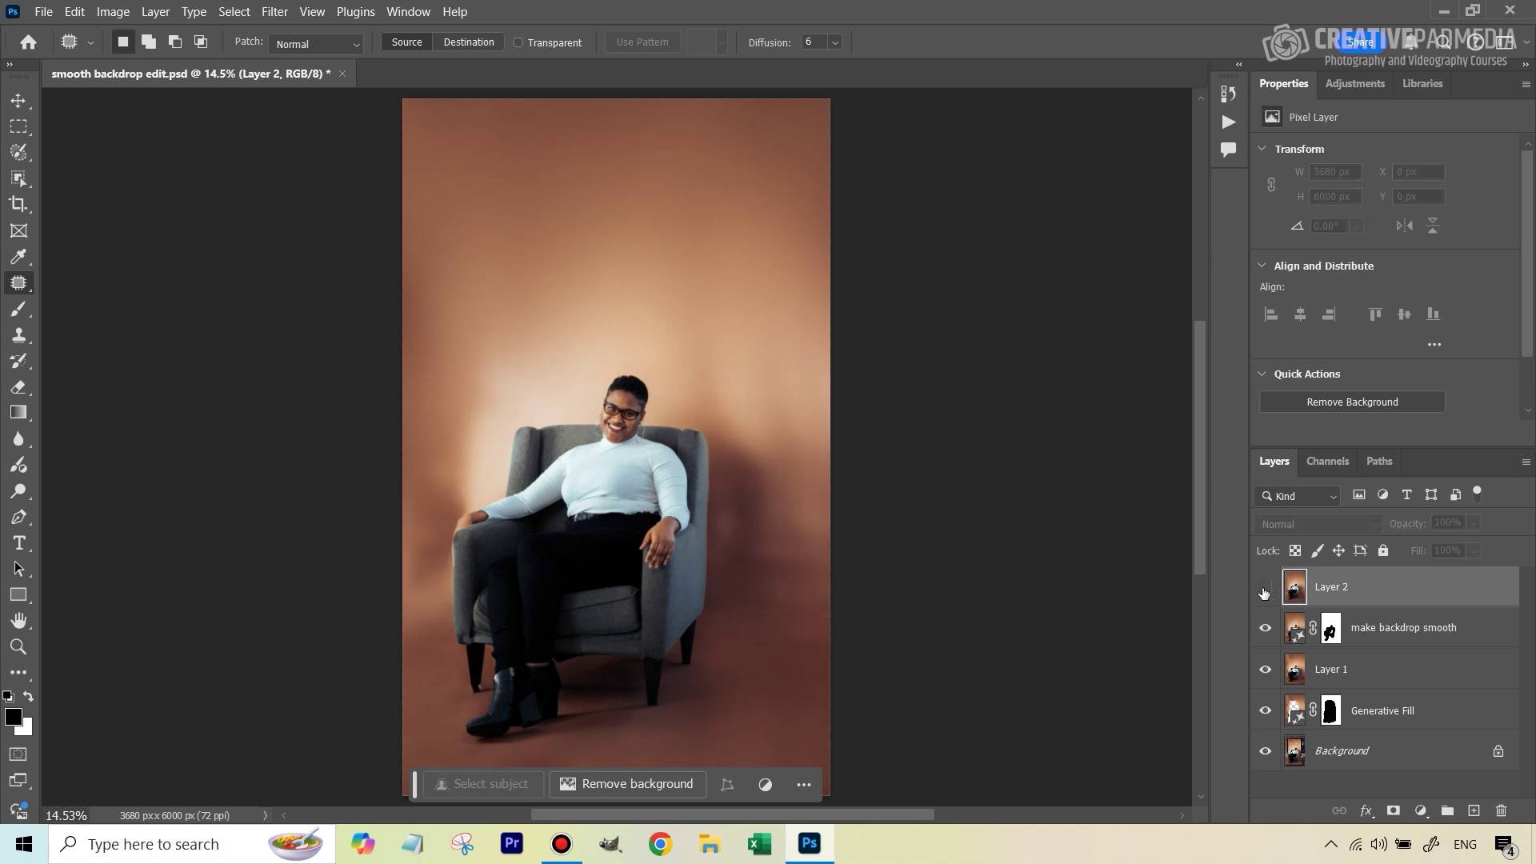
pyautogui.click(1265, 590)
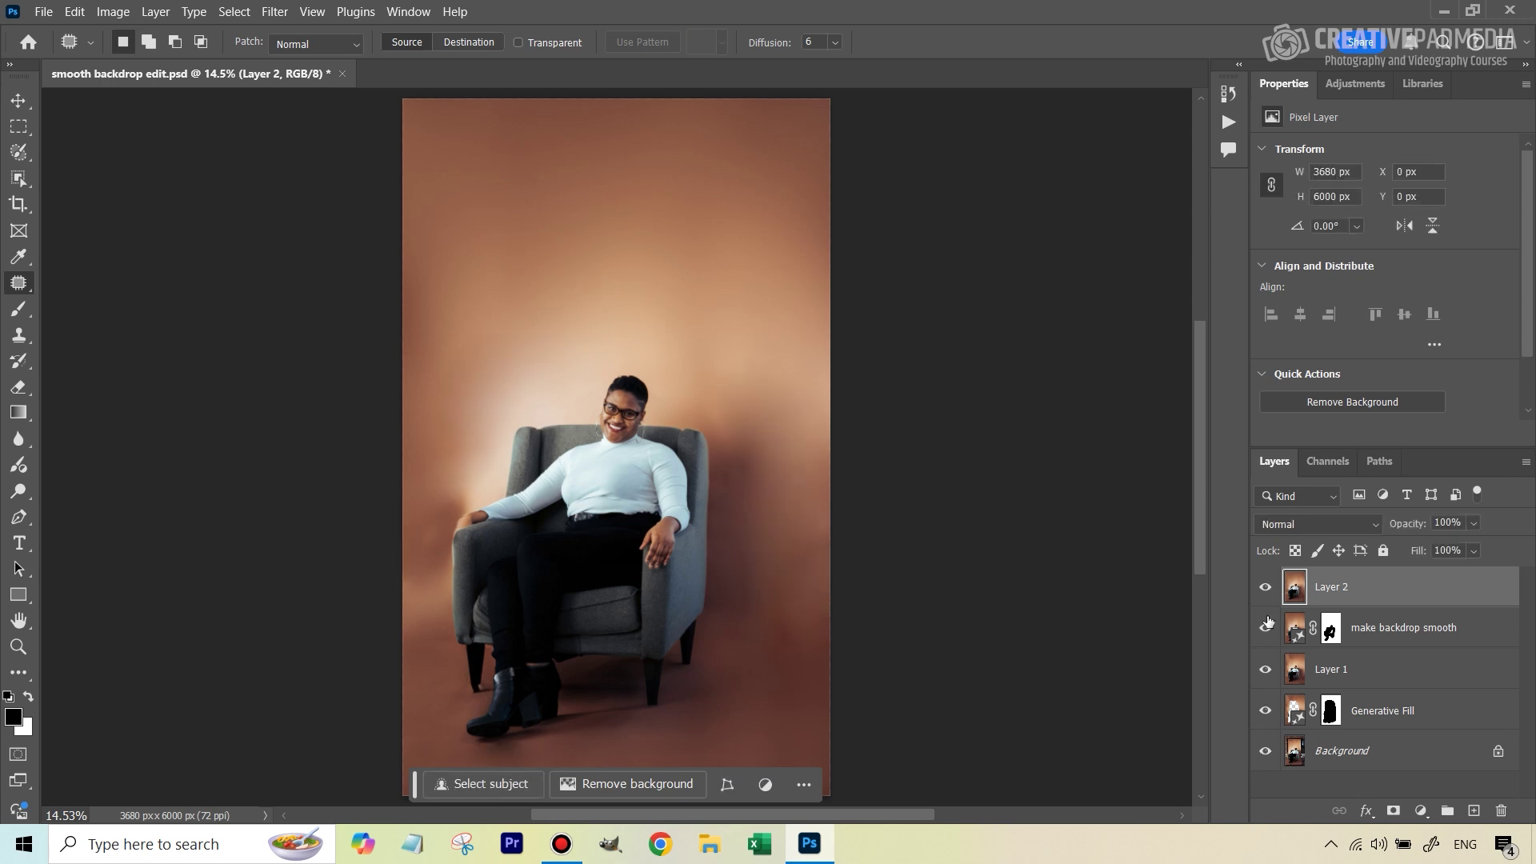
pyautogui.click(1265, 588)
pyautogui.click(1265, 632)
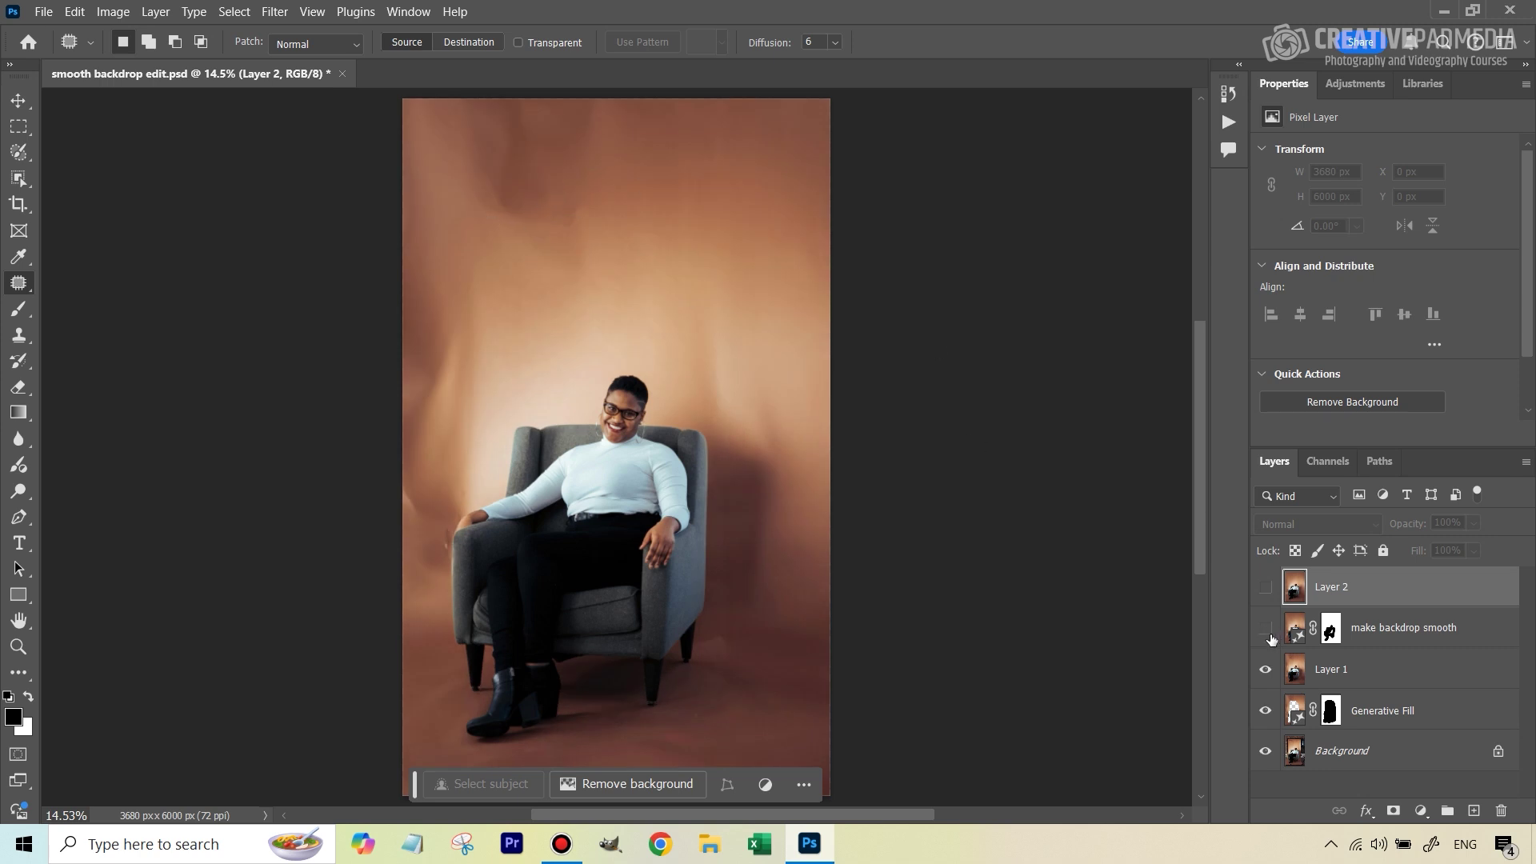
pyautogui.click(1264, 596)
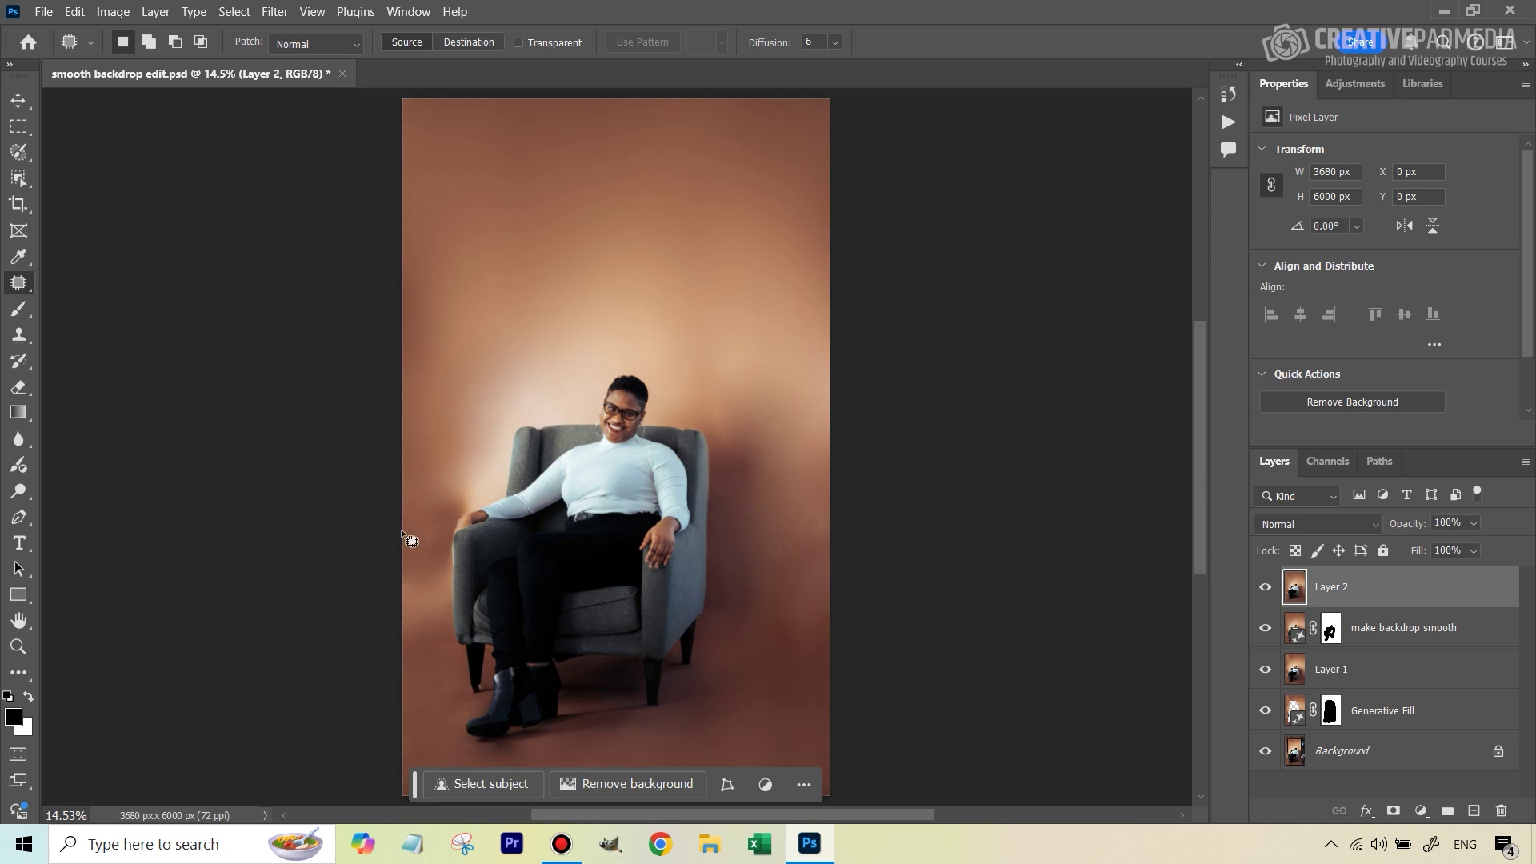
# Patch the small uneven areas at the image's left edge beside the armrest with smoother backdrop from above.
pyautogui.moveTo(415, 560)
pyautogui.mouseDown()
pyautogui.moveTo(401, 614)
pyautogui.moveTo(421, 627)
pyautogui.moveTo(447, 578)
pyautogui.moveTo(411, 554)
pyautogui.moveTo(434, 261)
pyautogui.mouseUp()
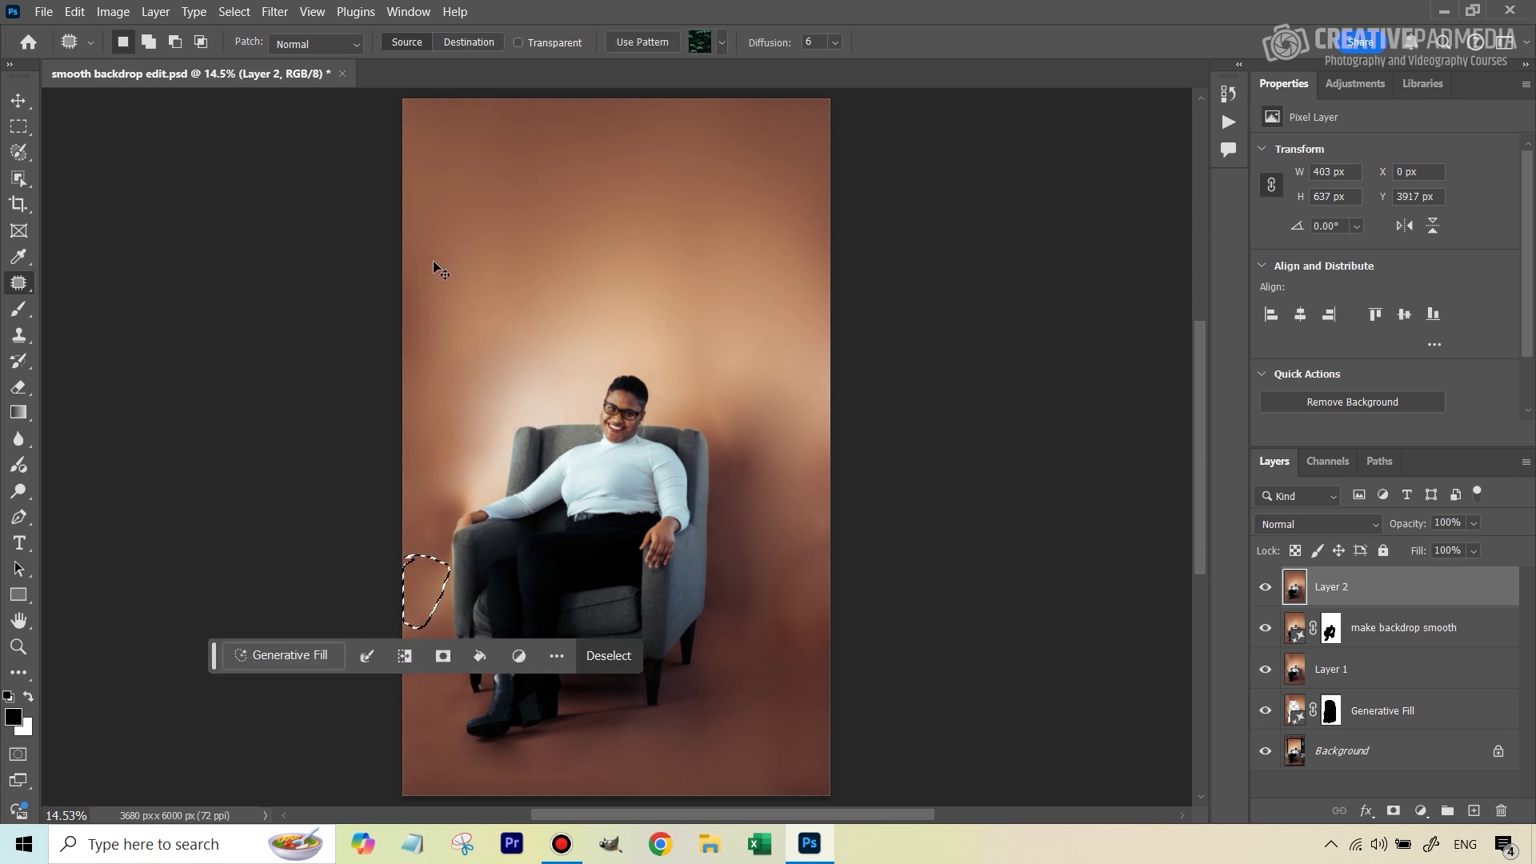
pyautogui.hotkey('ctrl', 'd')
pyautogui.moveTo(409, 521); pyautogui.dragTo(404, 542)
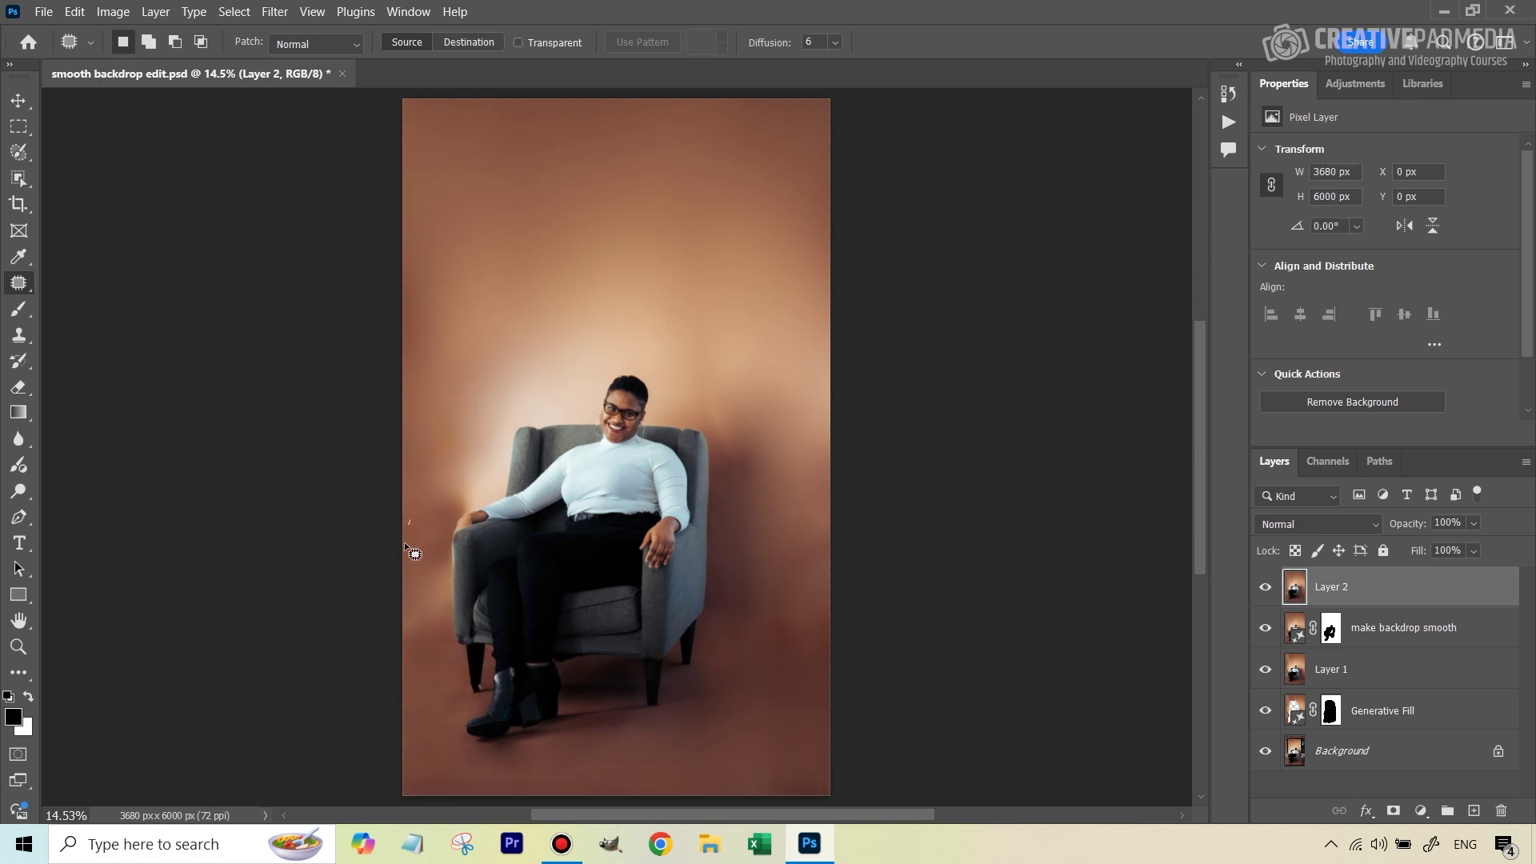
pyautogui.moveTo(439, 535); pyautogui.dragTo(491, 302)
pyautogui.hotkey('ctrl', 'd')
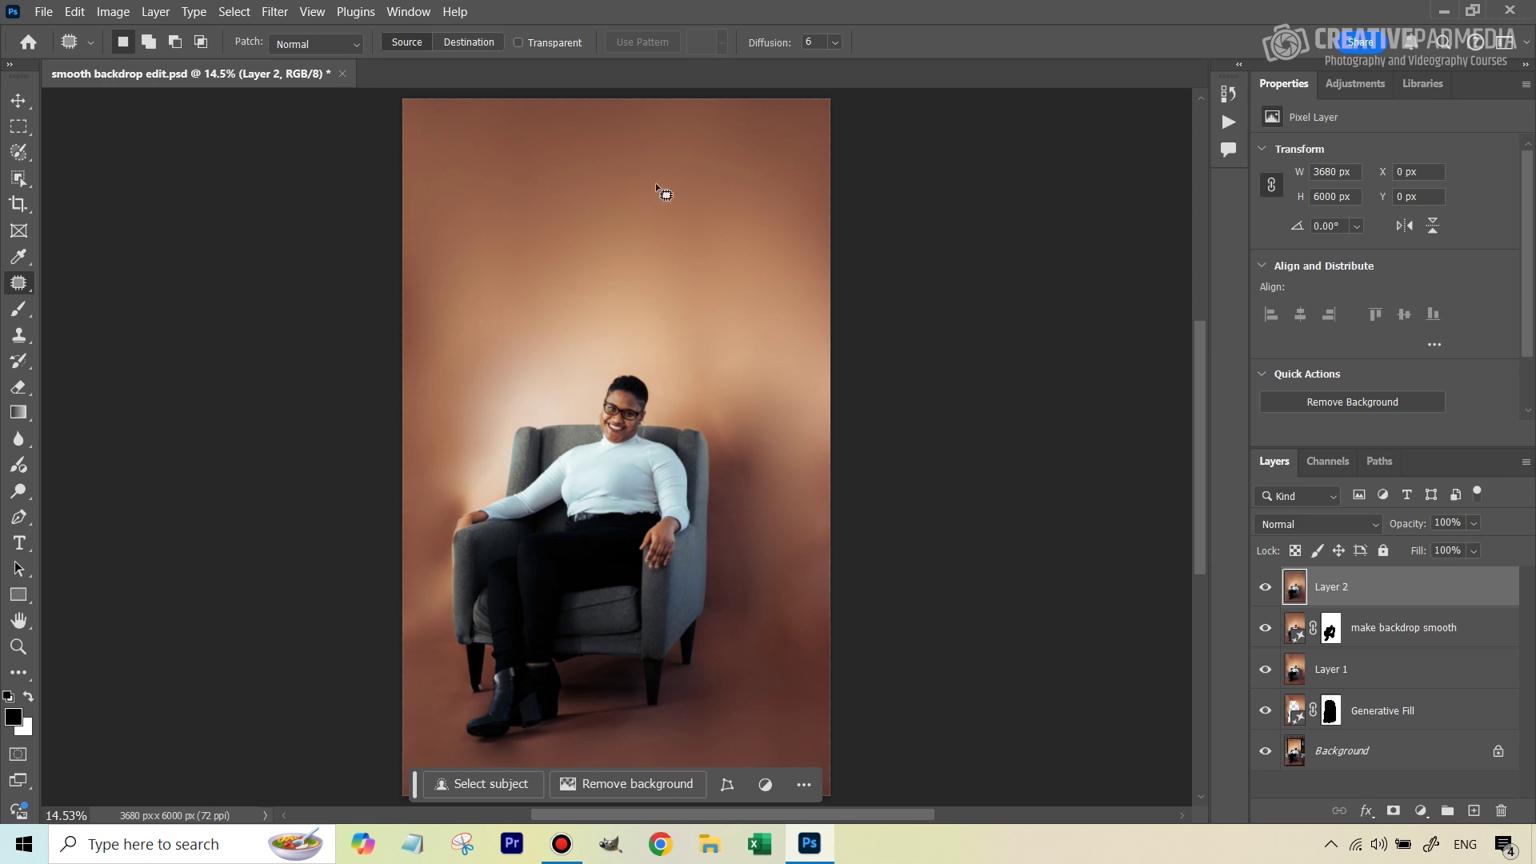
# Convert the patched top layer to a smart object and open the Camera Raw Filter on it.
pyautogui.press('z')
pyautogui.moveTo(636, 213)
pyautogui.mouseDown()
pyautogui.moveTo(785, 220)
pyautogui.moveTo(638, 200)
pyautogui.moveTo(652, 198)
pyautogui.mouseUp()
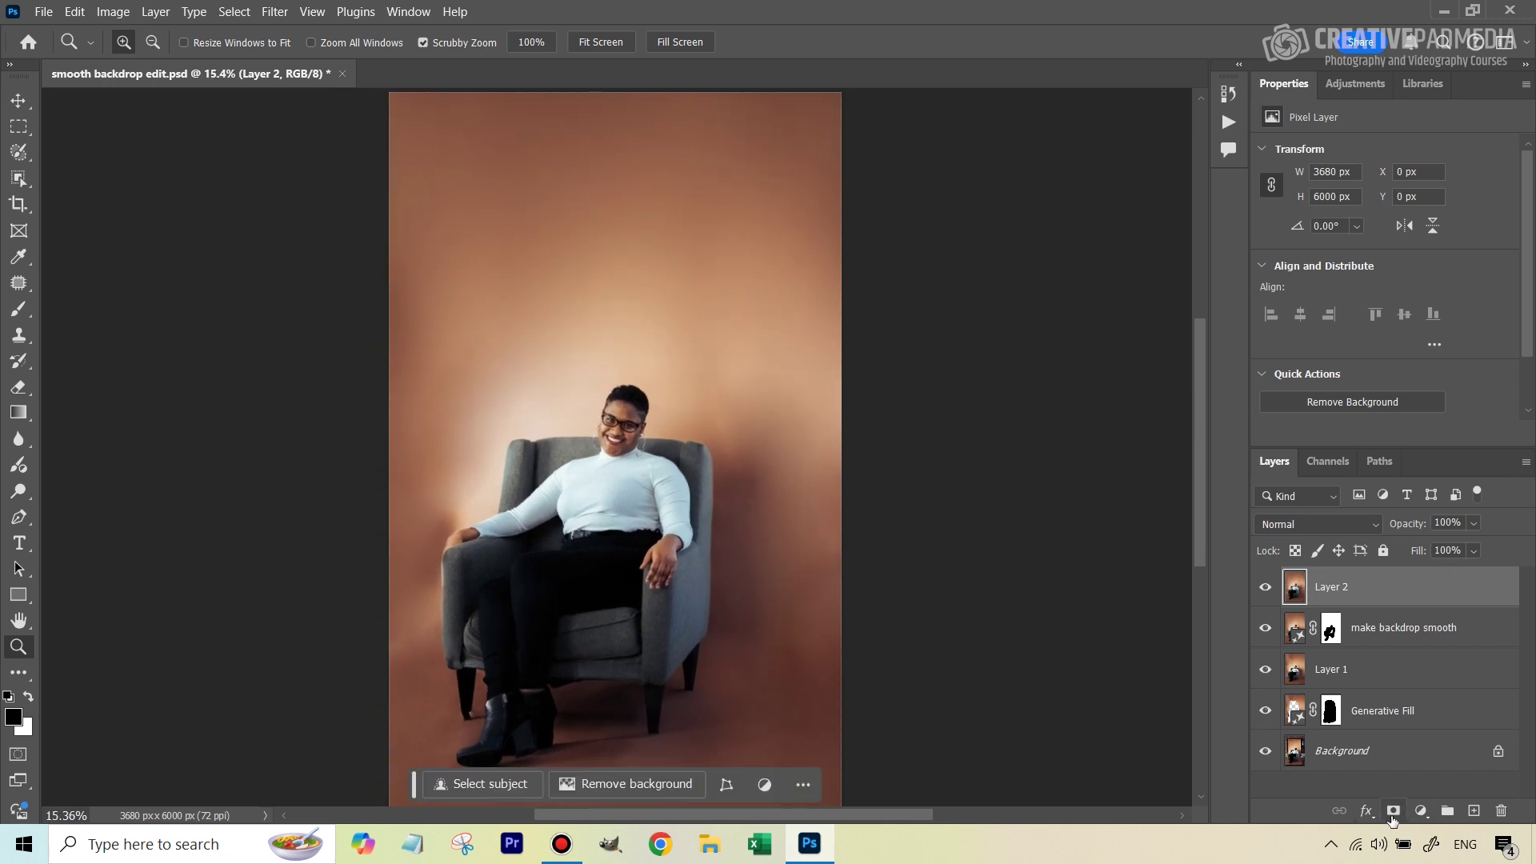
pyautogui.rightClick(1347, 591)
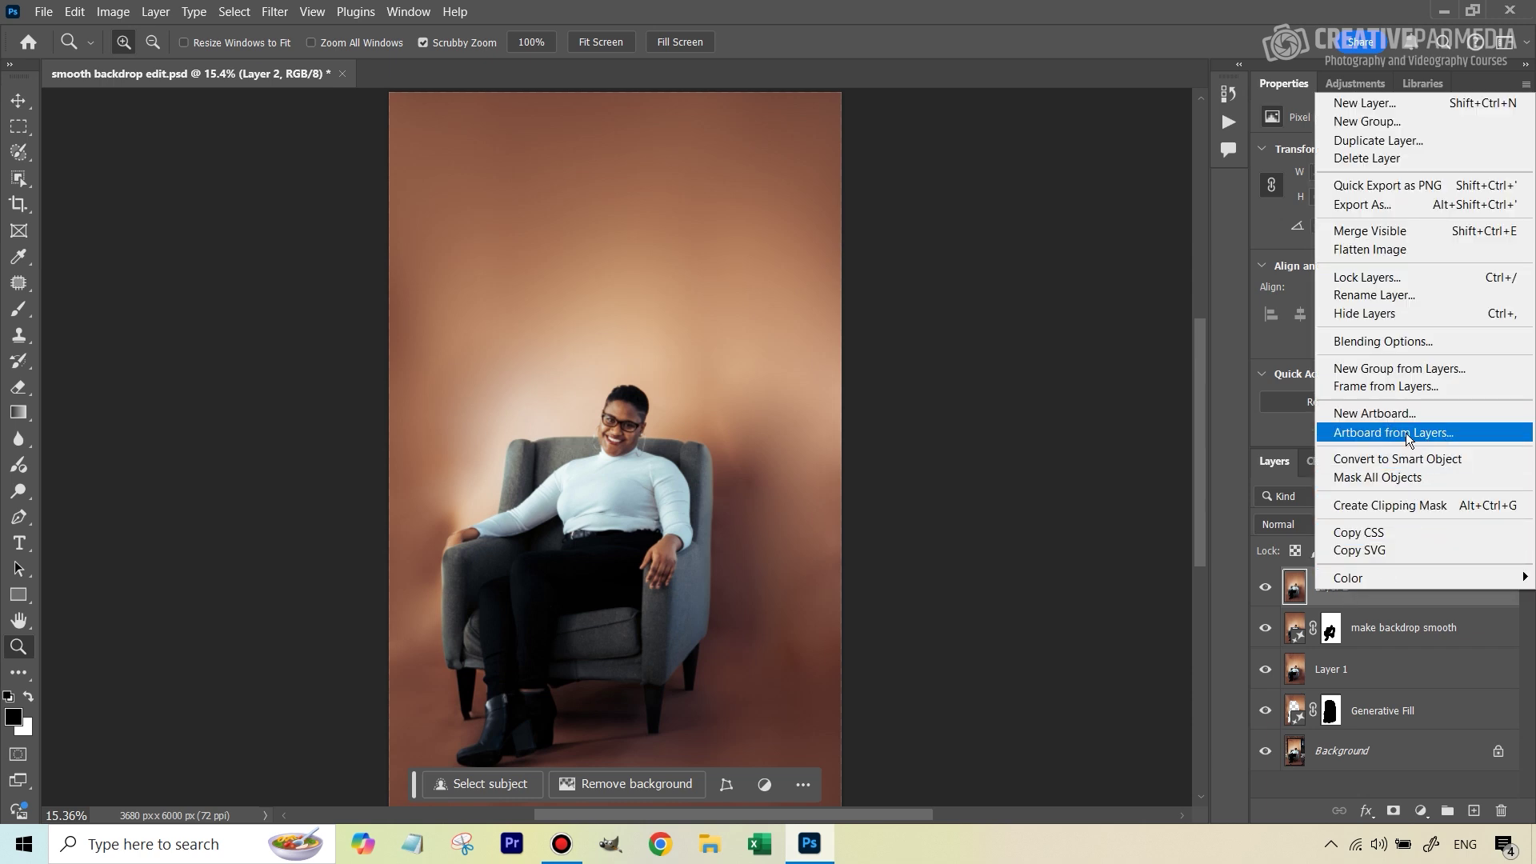
pyautogui.click(1410, 460)
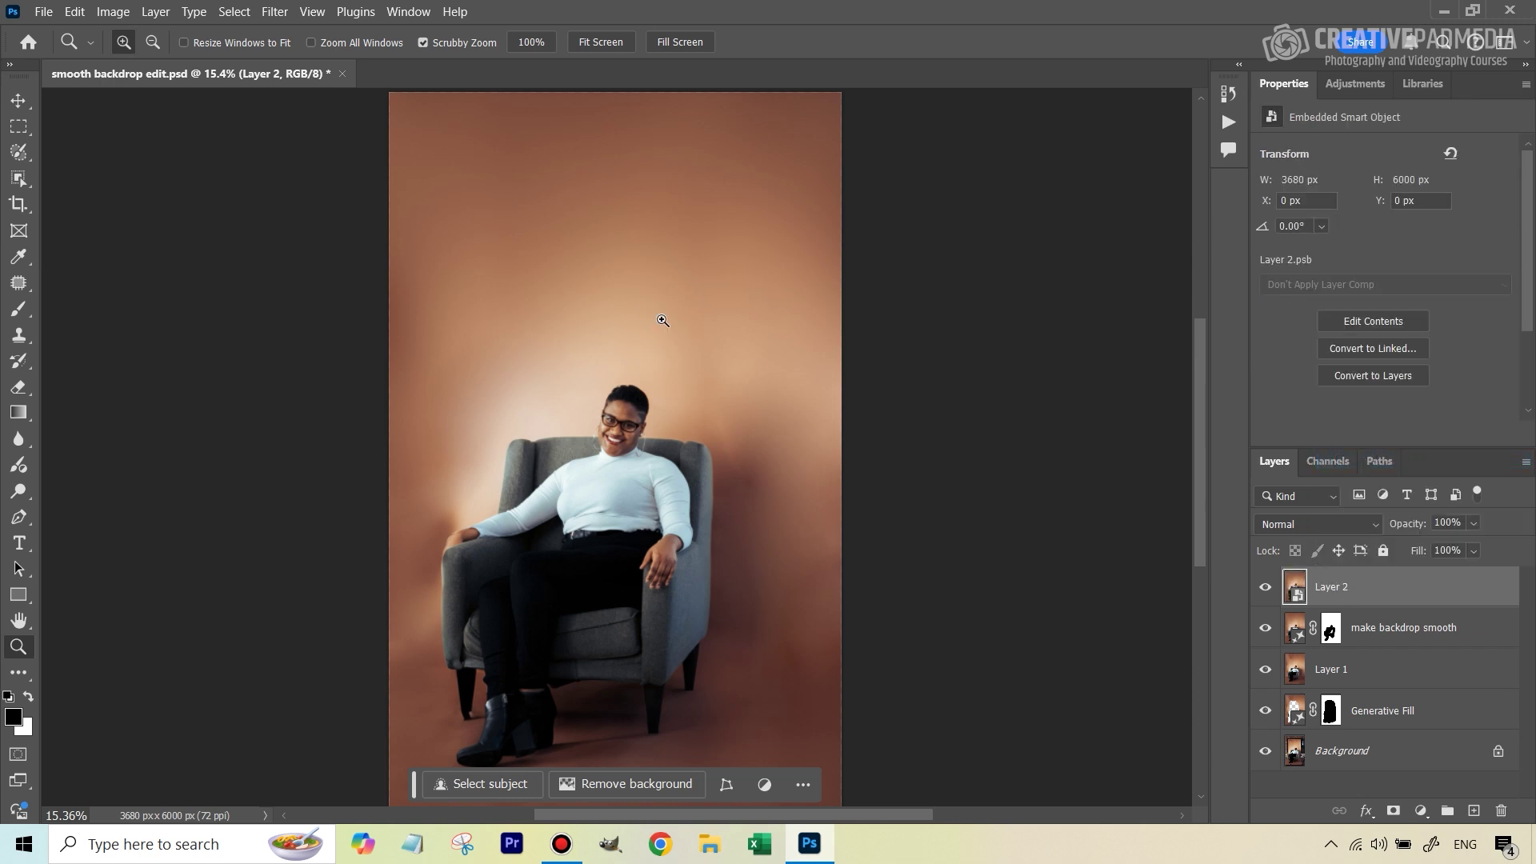
pyautogui.click(242, 12)
pyautogui.moveTo(274, 12)
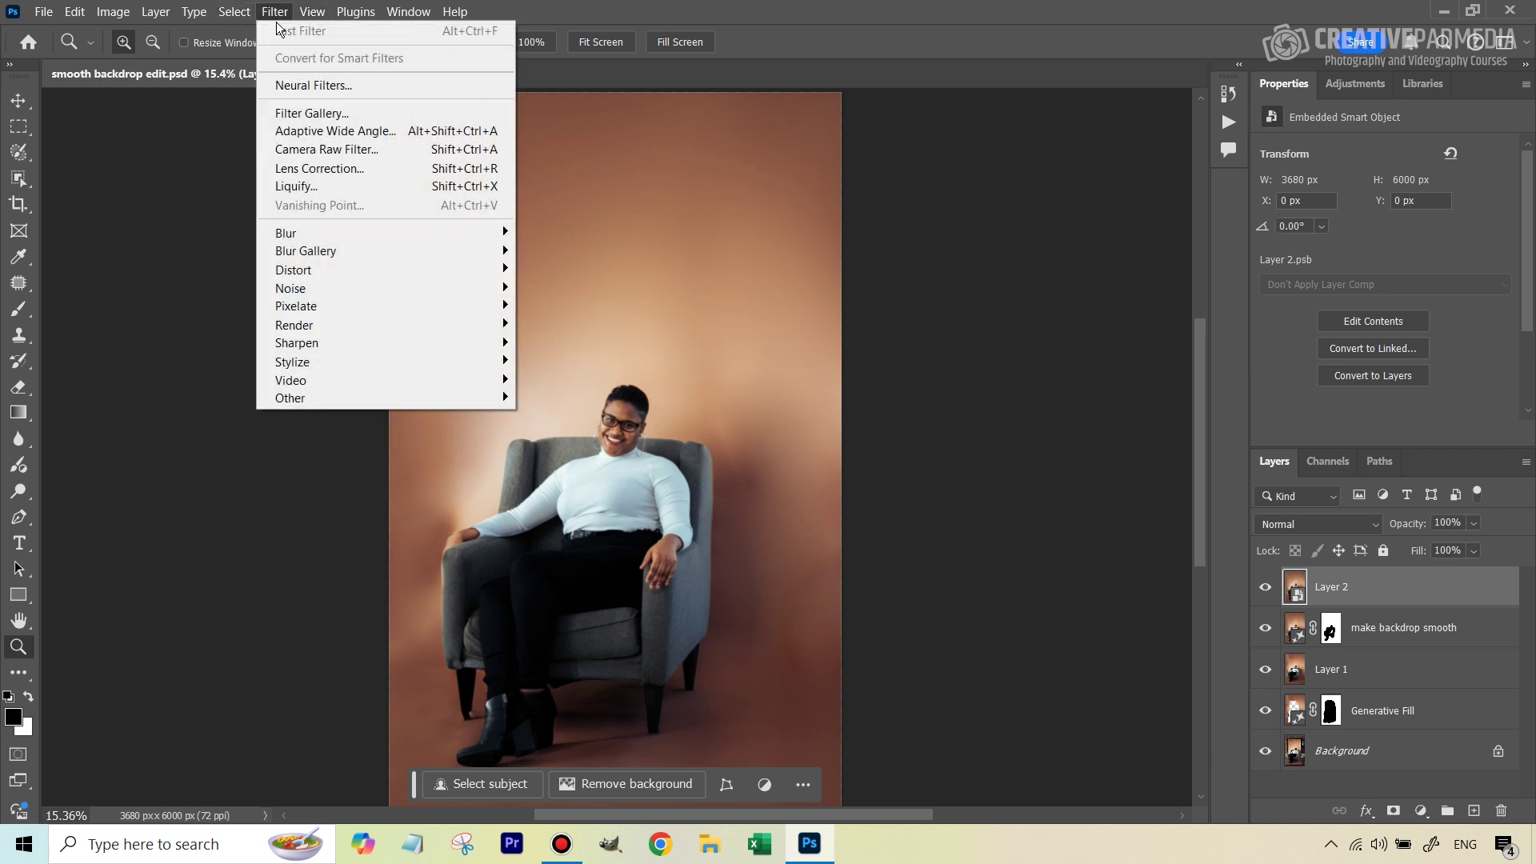
pyautogui.click(333, 151)
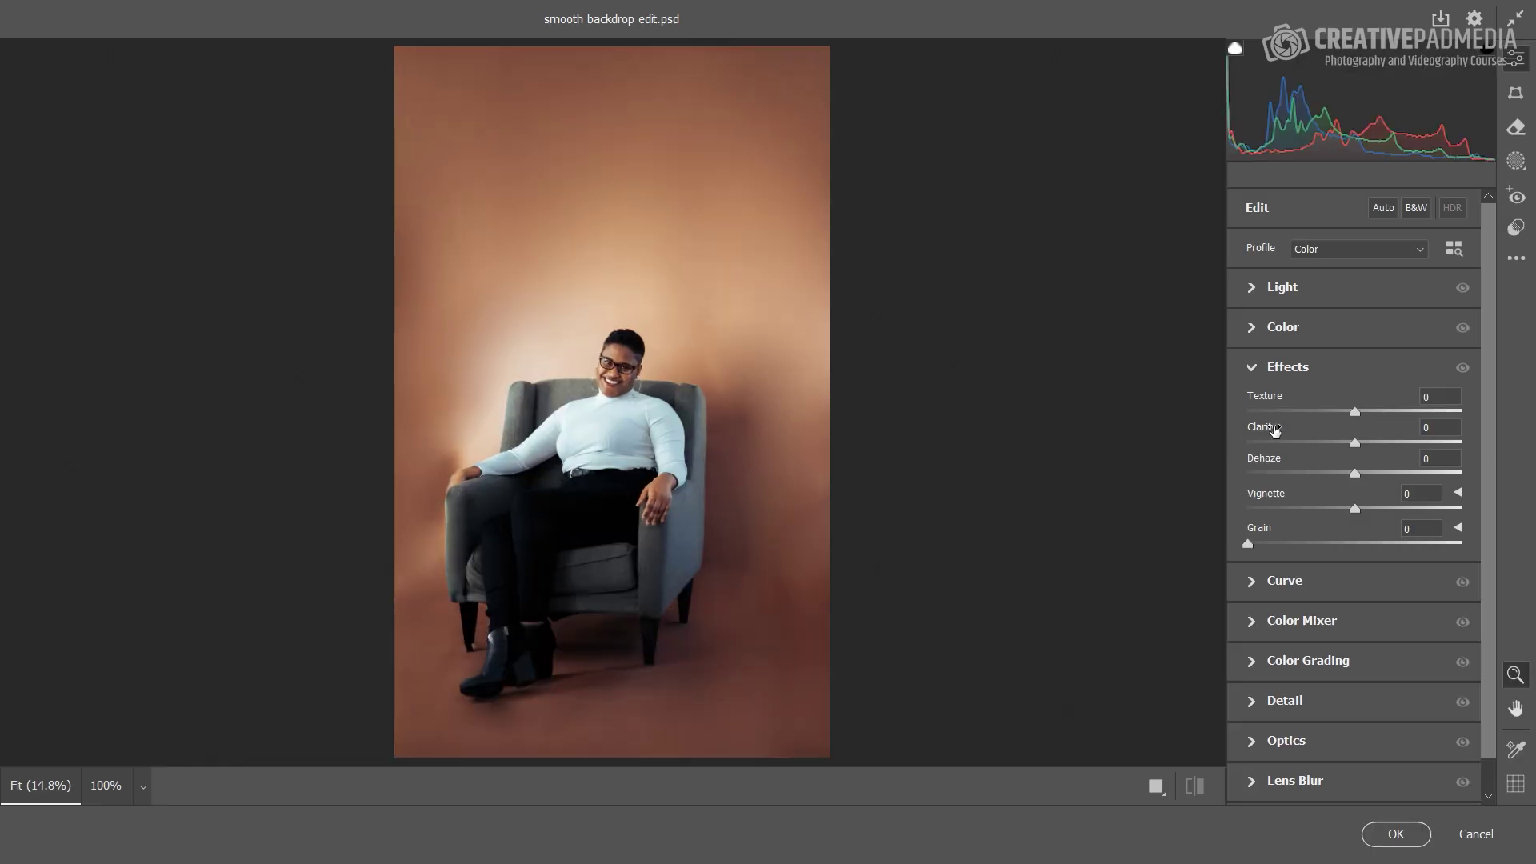
# Set the effects grain to 45, compare the image before and after at close range, and apply the Camera Raw Filter.
pyautogui.click(1272, 372)
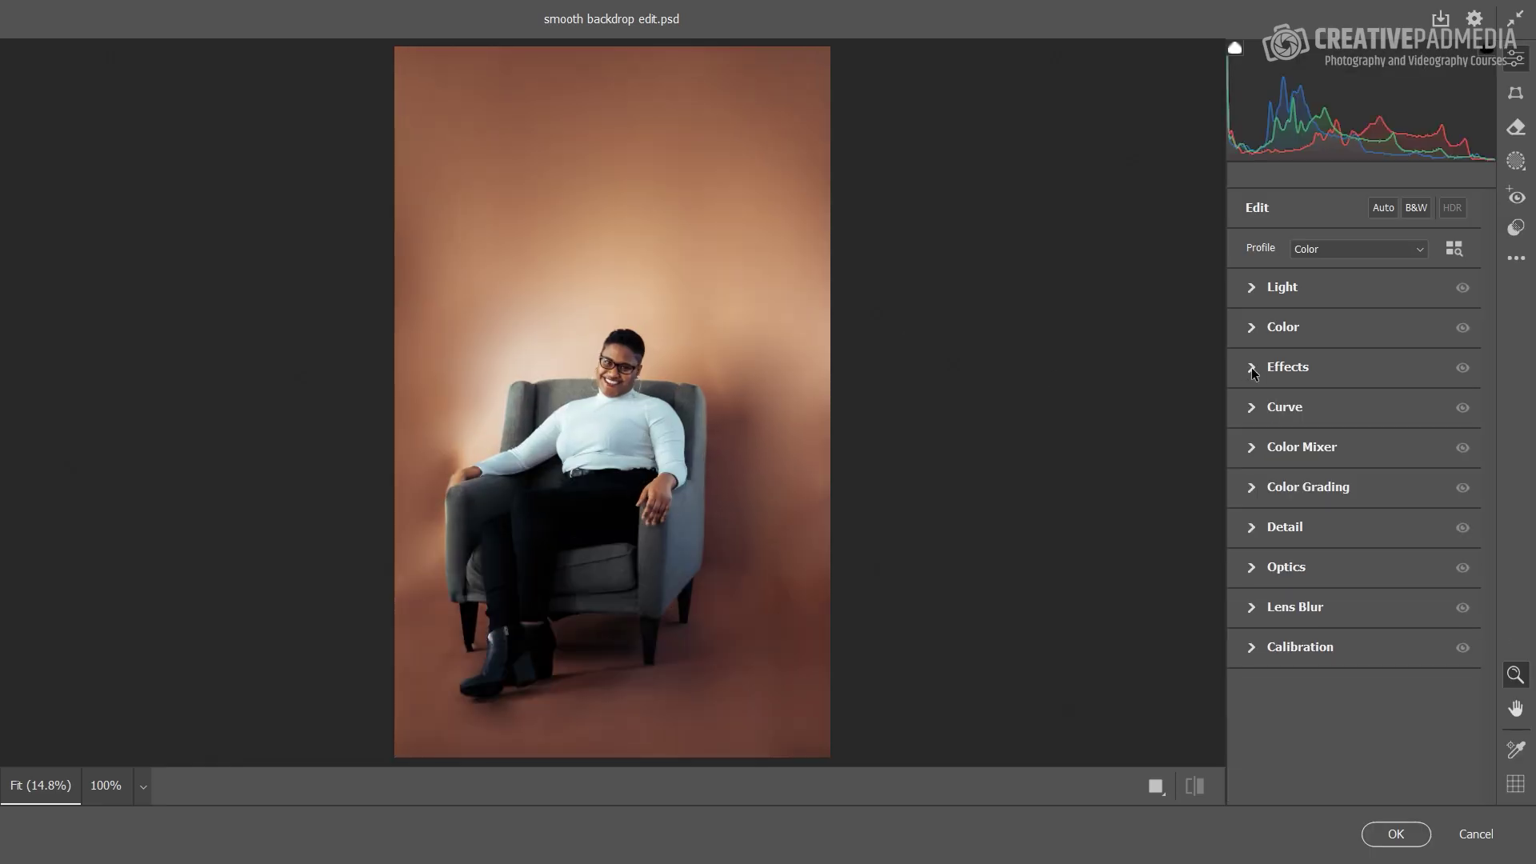
pyautogui.click(1251, 369)
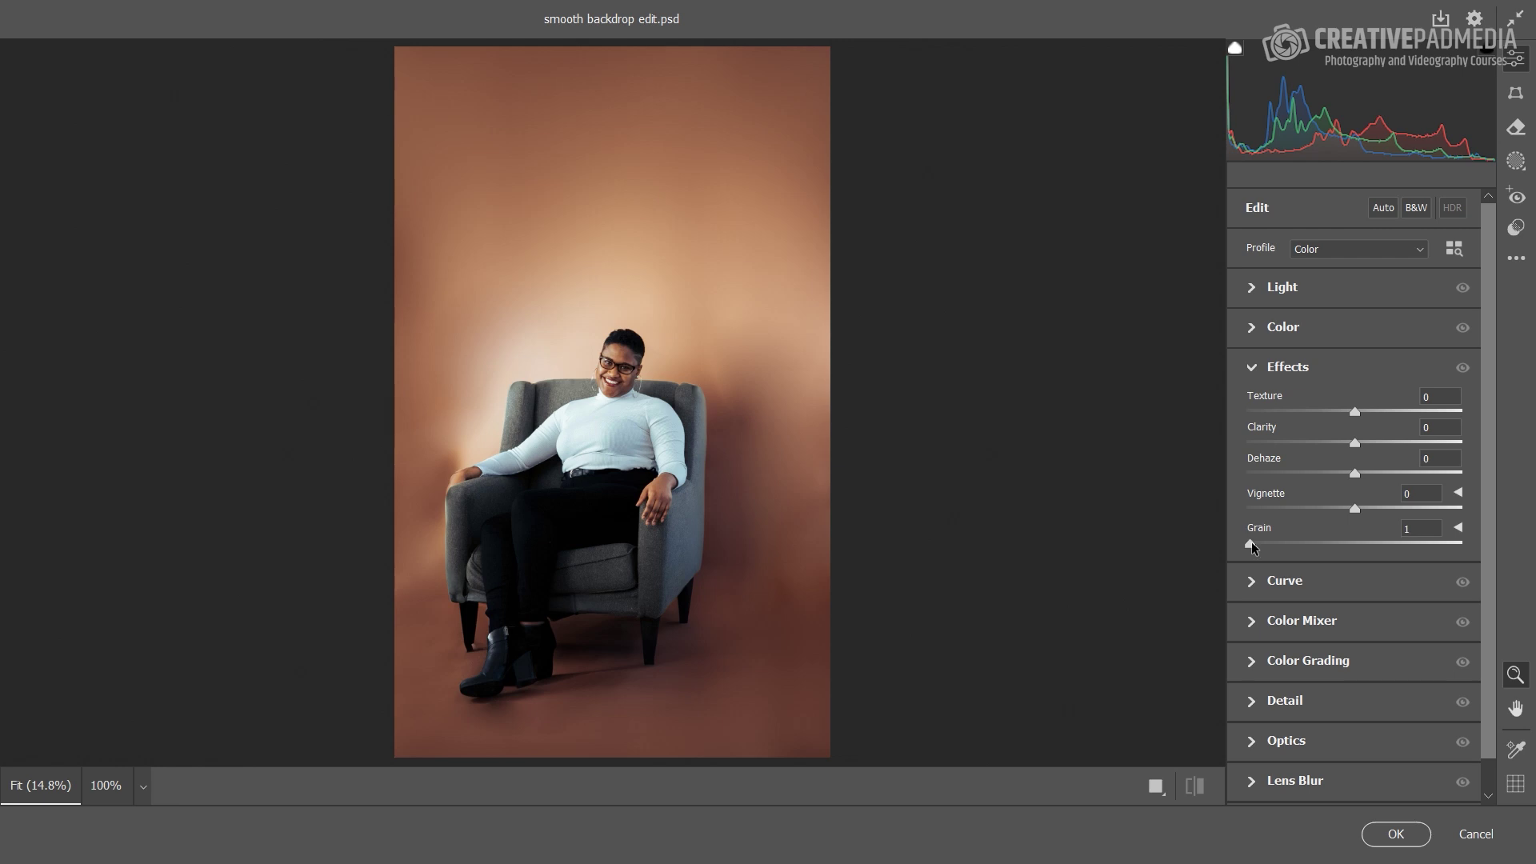
pyautogui.moveTo(1251, 543); pyautogui.dragTo(1344, 544)
pyautogui.moveTo(694, 282); pyautogui.dragTo(832, 274)
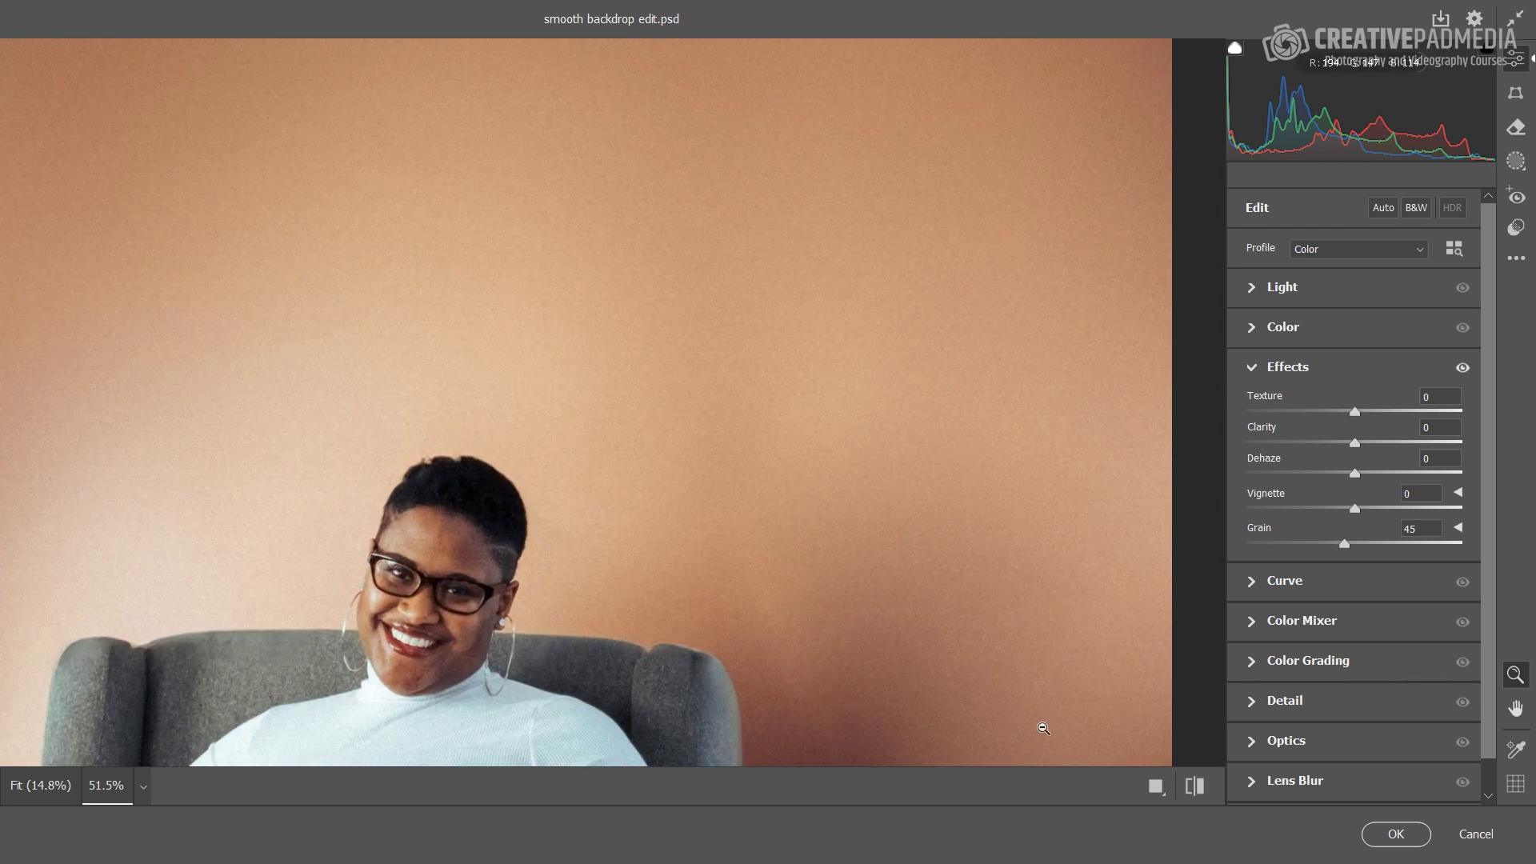
pyautogui.click(1191, 793)
pyautogui.click(1195, 786)
pyautogui.click(1399, 835)
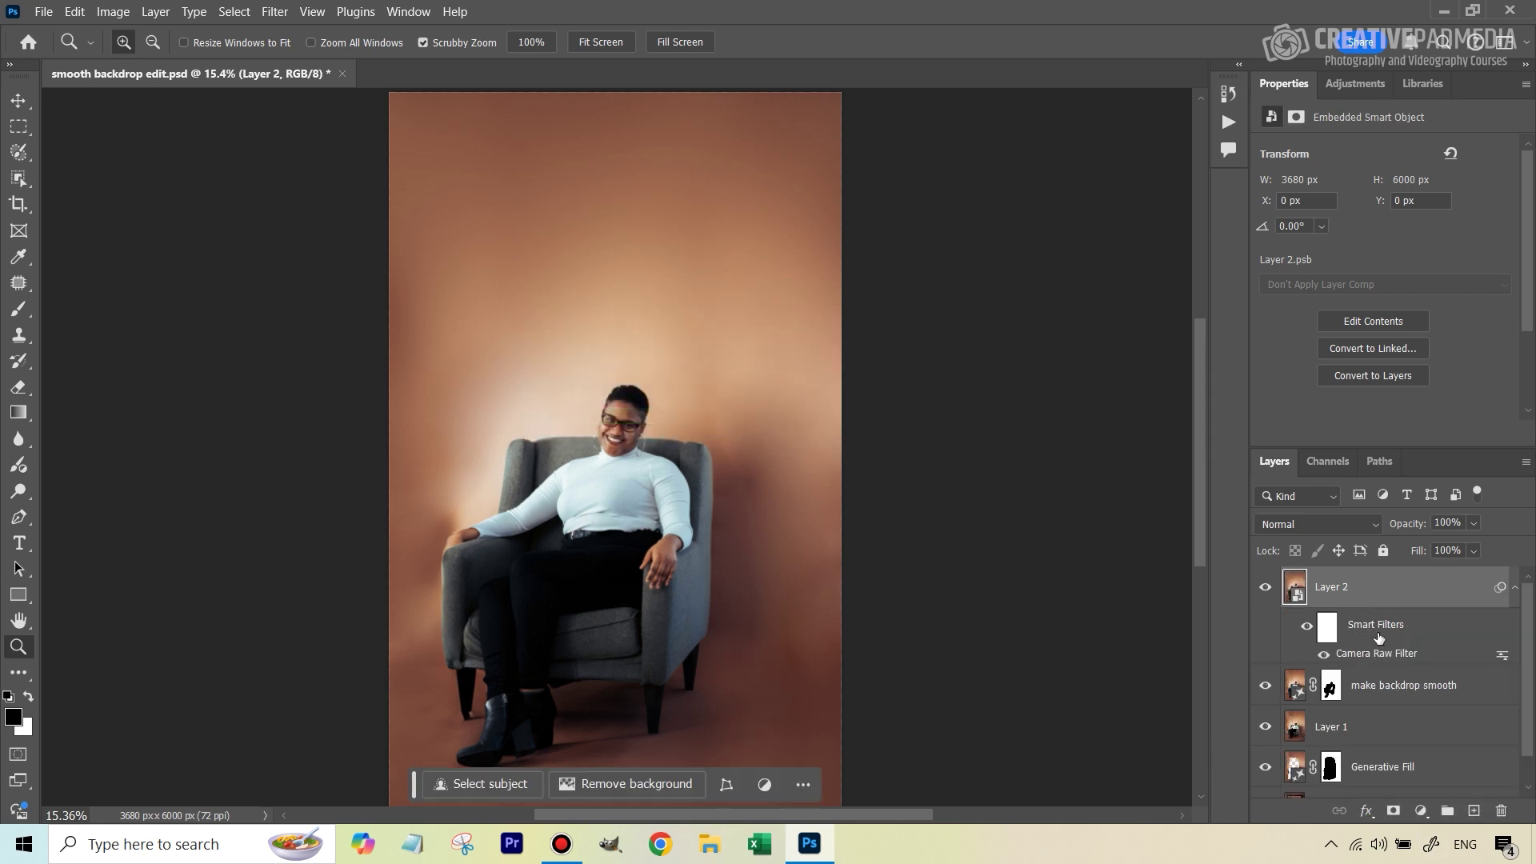
# Paint black over the seated woman on the smart filter mask with a size 500 brush to remove the grain from her.
pyautogui.click(1325, 633)
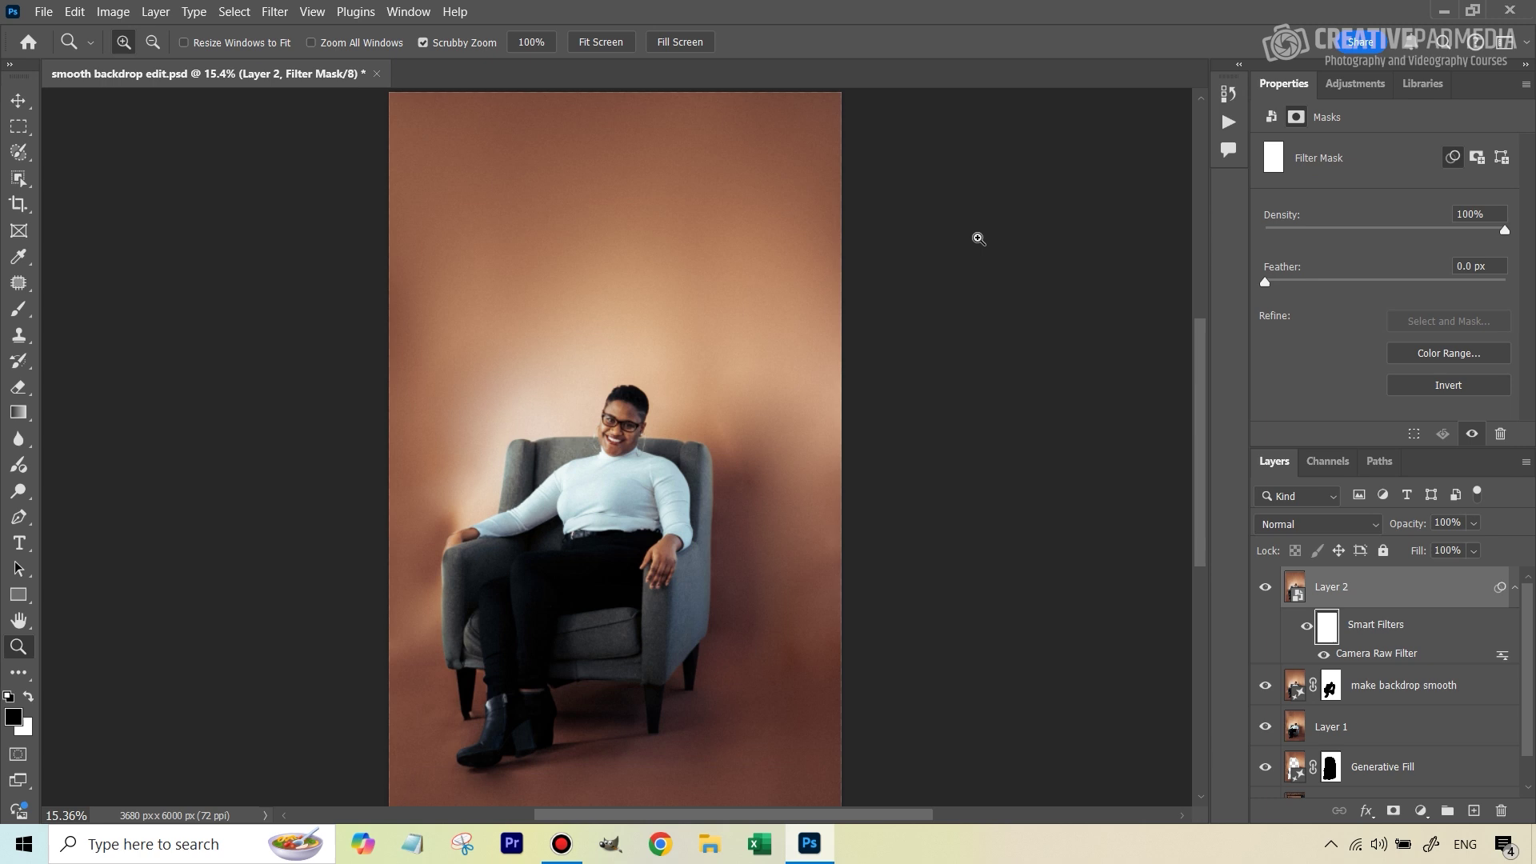
pyautogui.click(22, 314)
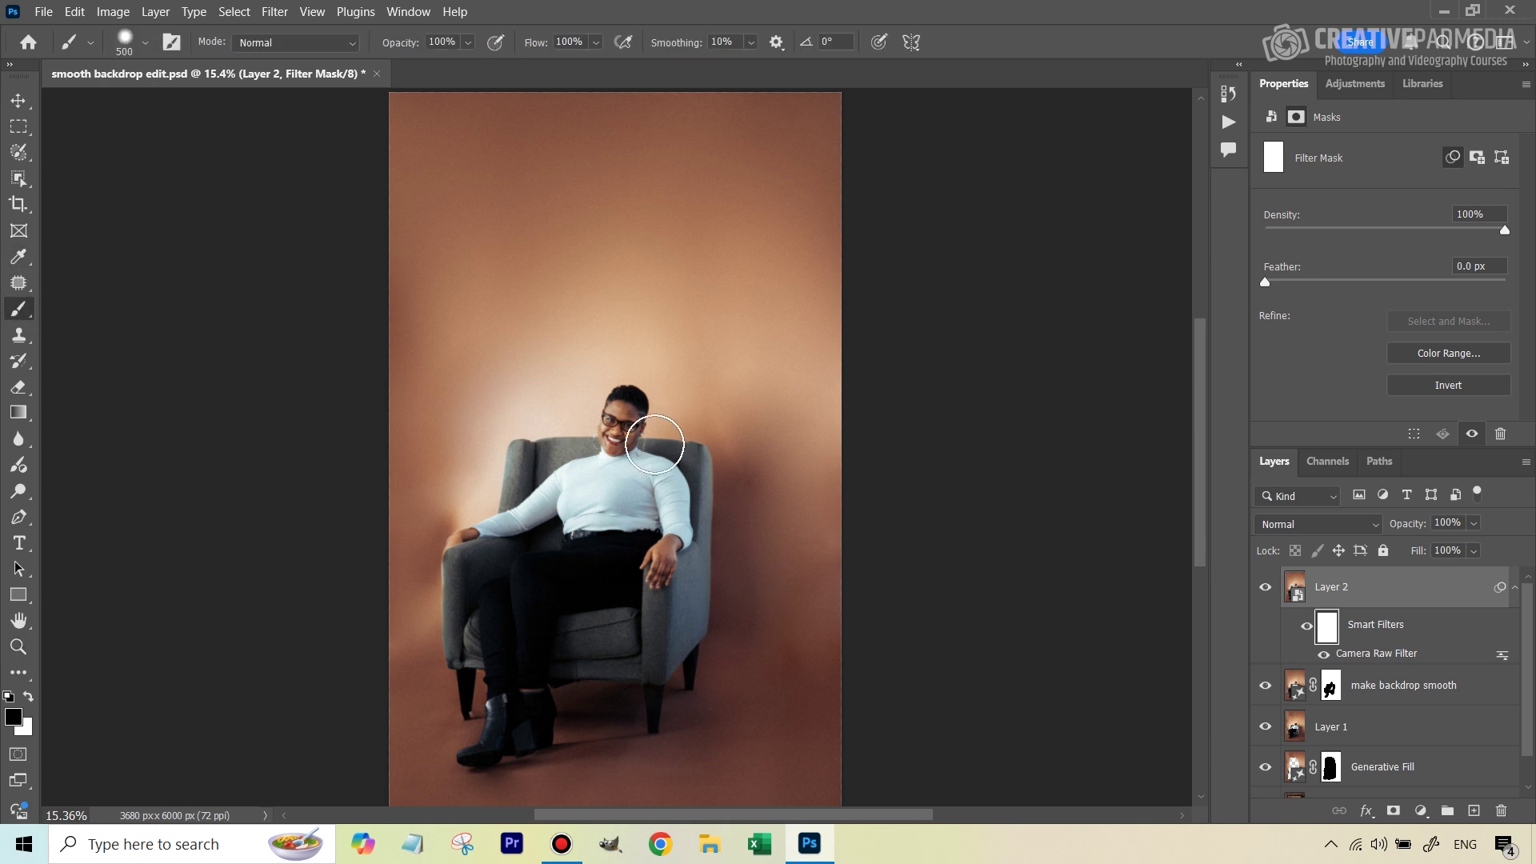
pyautogui.moveTo(638, 427)
pyautogui.mouseDown()
pyautogui.moveTo(605, 475)
pyautogui.moveTo(615, 432)
pyautogui.moveTo(598, 480)
pyautogui.moveTo(502, 469)
pyautogui.moveTo(523, 470)
pyautogui.moveTo(487, 580)
pyautogui.moveTo(505, 718)
pyautogui.moveTo(535, 602)
pyautogui.moveTo(583, 636)
pyautogui.moveTo(641, 641)
pyautogui.moveTo(675, 479)
pyautogui.moveTo(672, 637)
pyautogui.moveTo(568, 647)
pyautogui.moveTo(515, 702)
pyautogui.moveTo(643, 533)
pyautogui.mouseUp()
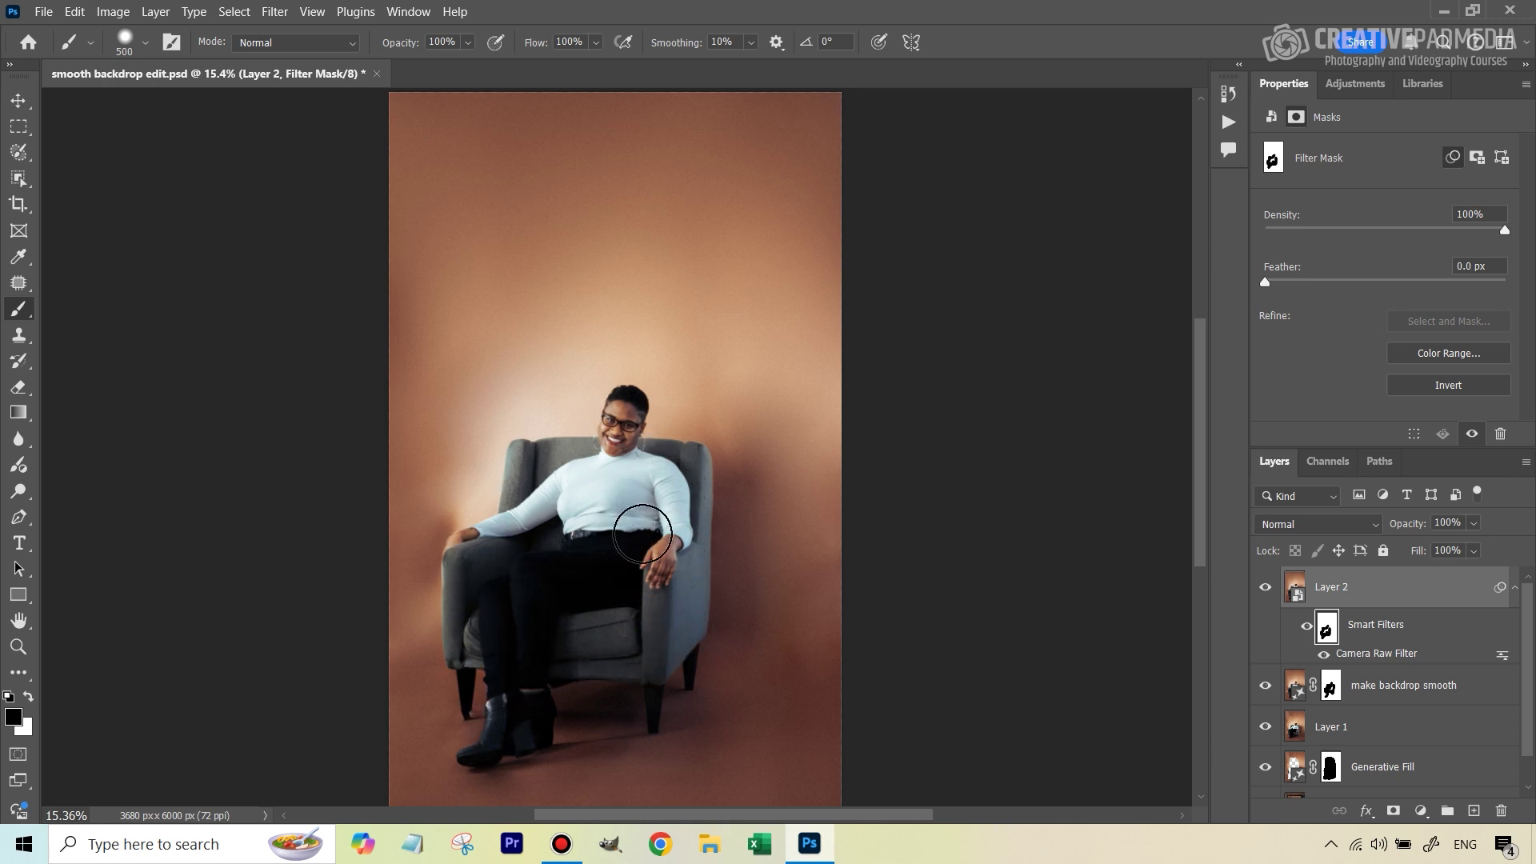
# Inspect the backdrop's grain up close and compare the full edit with the original Background layer, leaving all layers visible.
pyautogui.press('z')
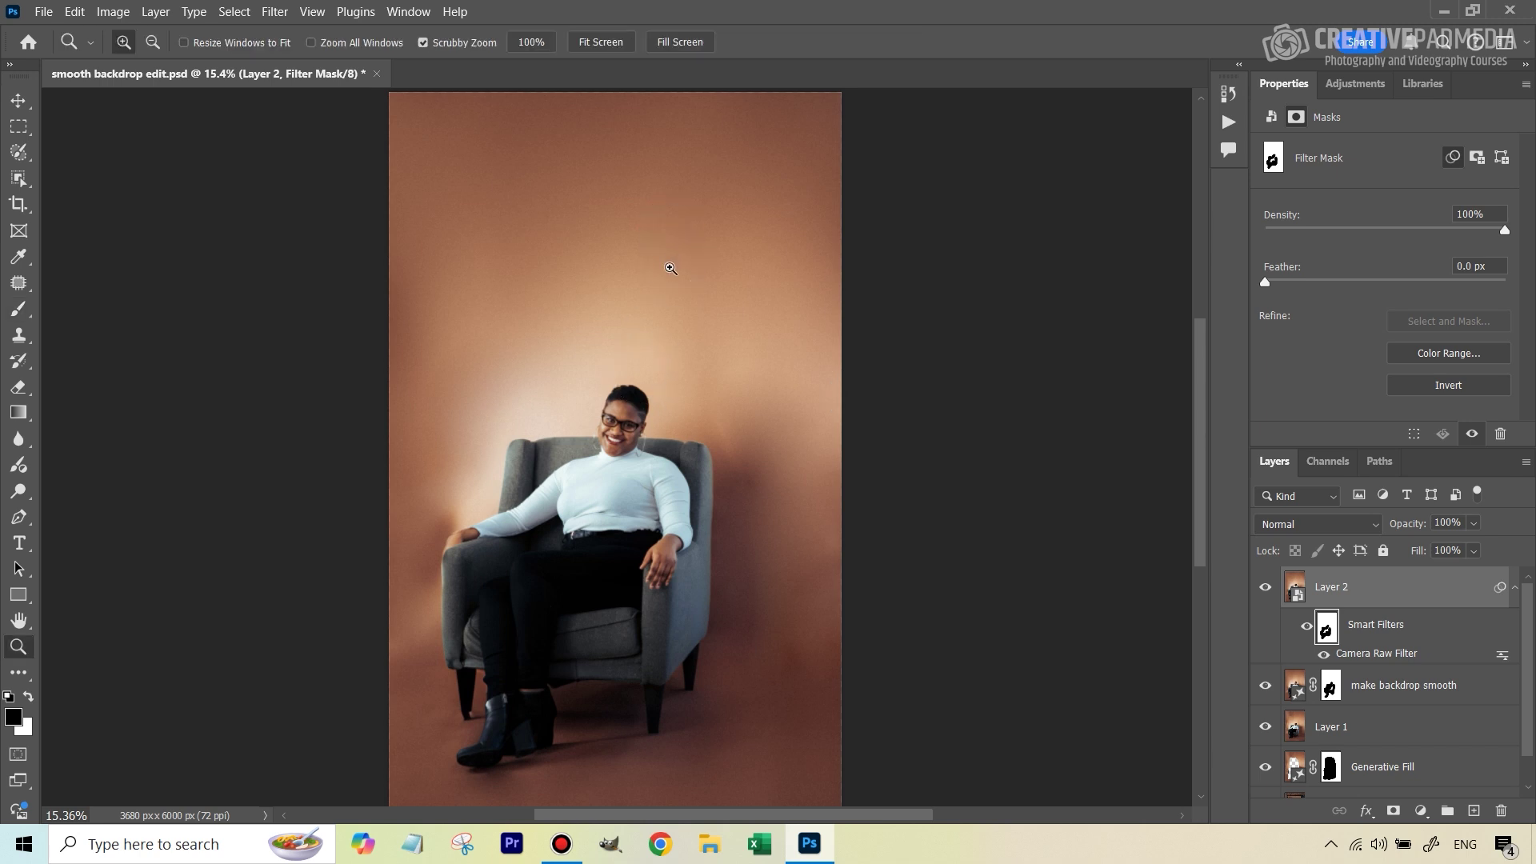
pyautogui.moveTo(675, 353); pyautogui.dragTo(715, 345)
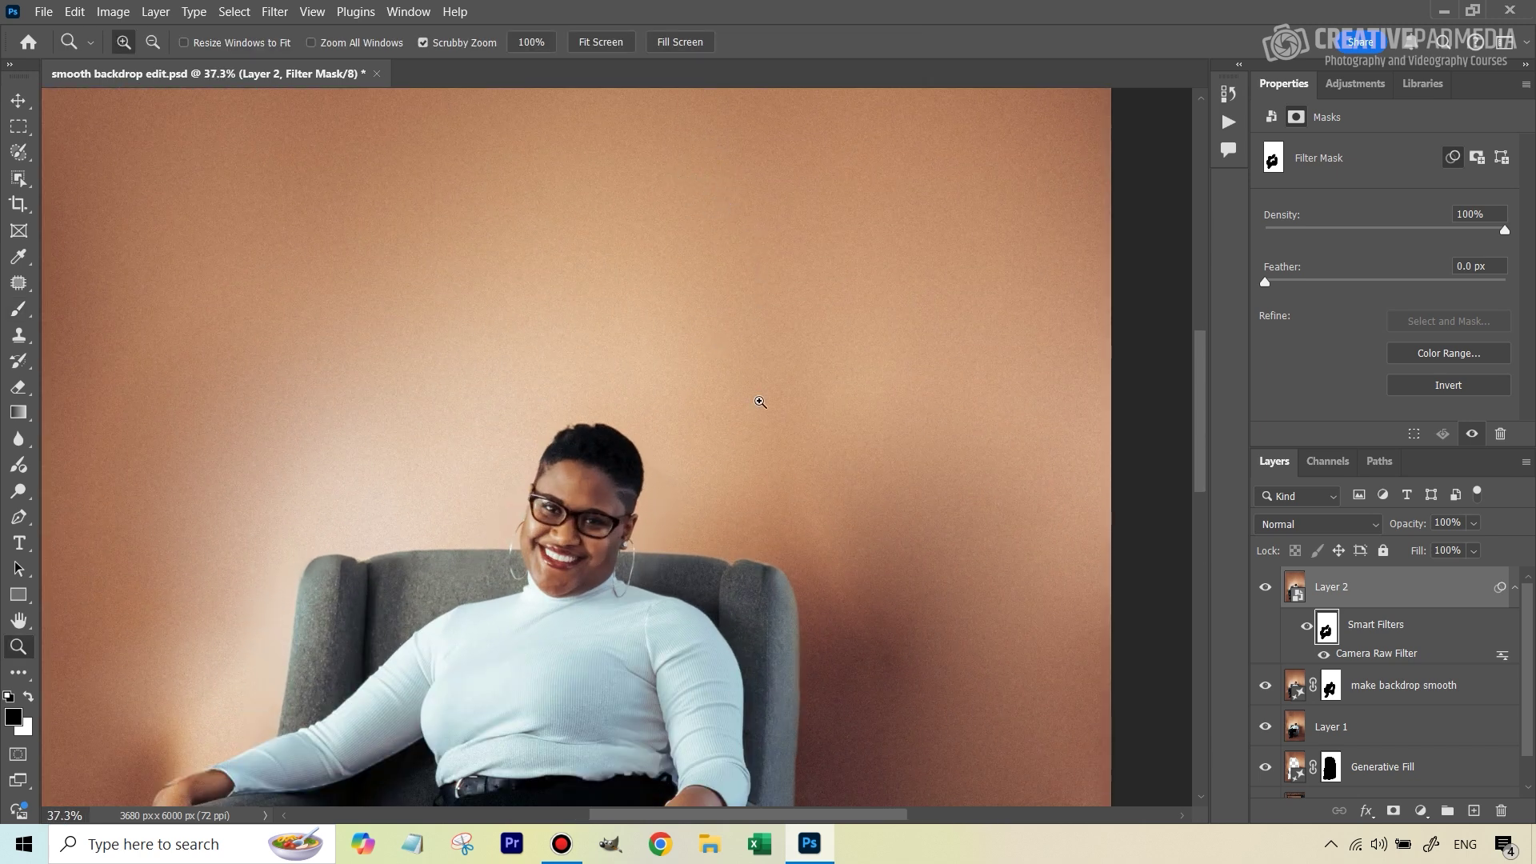
pyautogui.moveTo(757, 401); pyautogui.dragTo(693, 382)
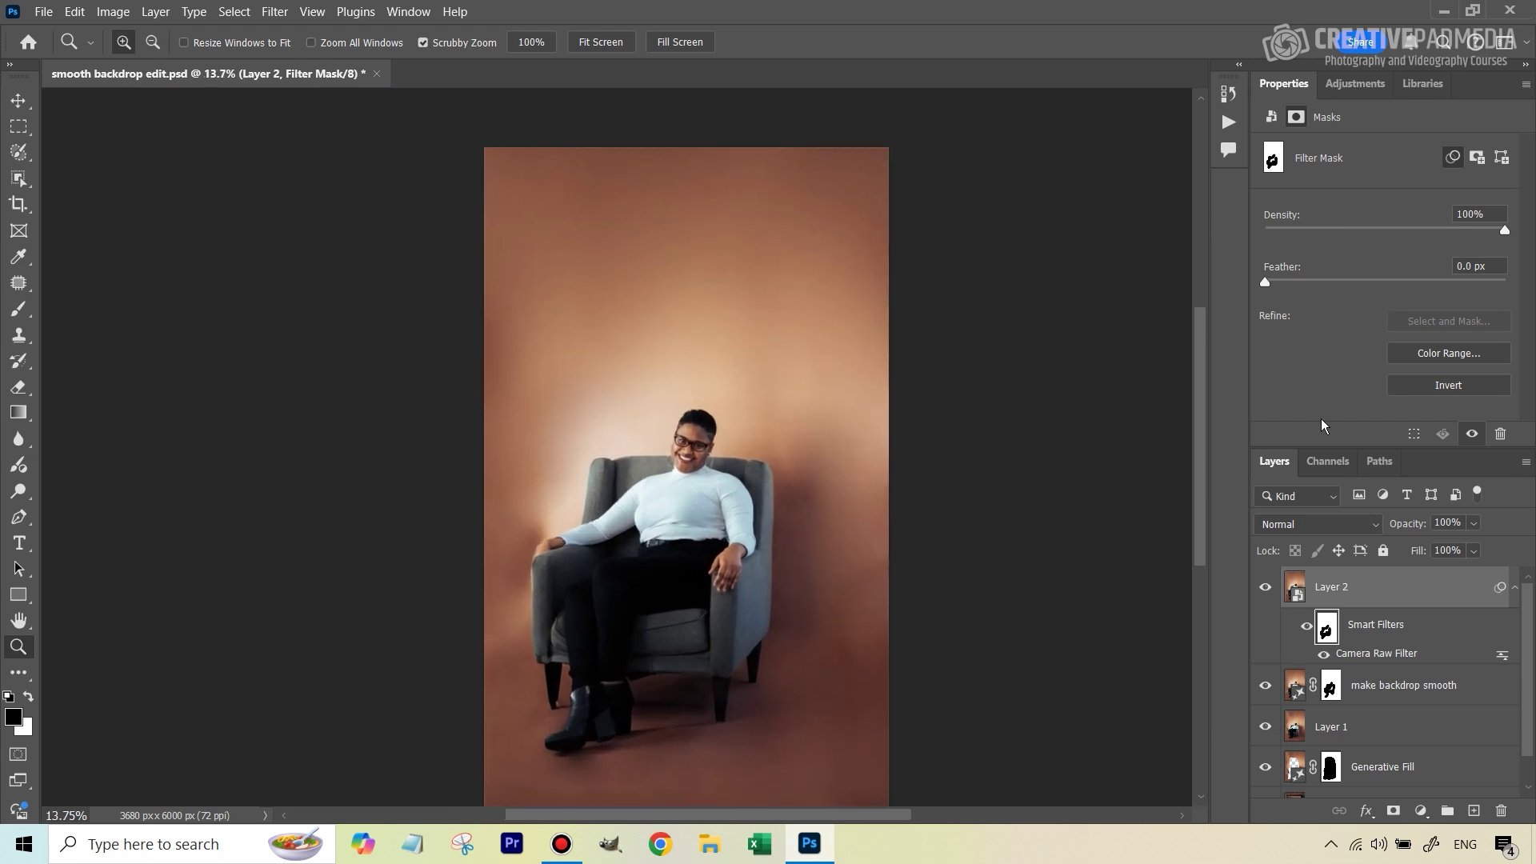
pyautogui.scroll(-1, 1203, 408)
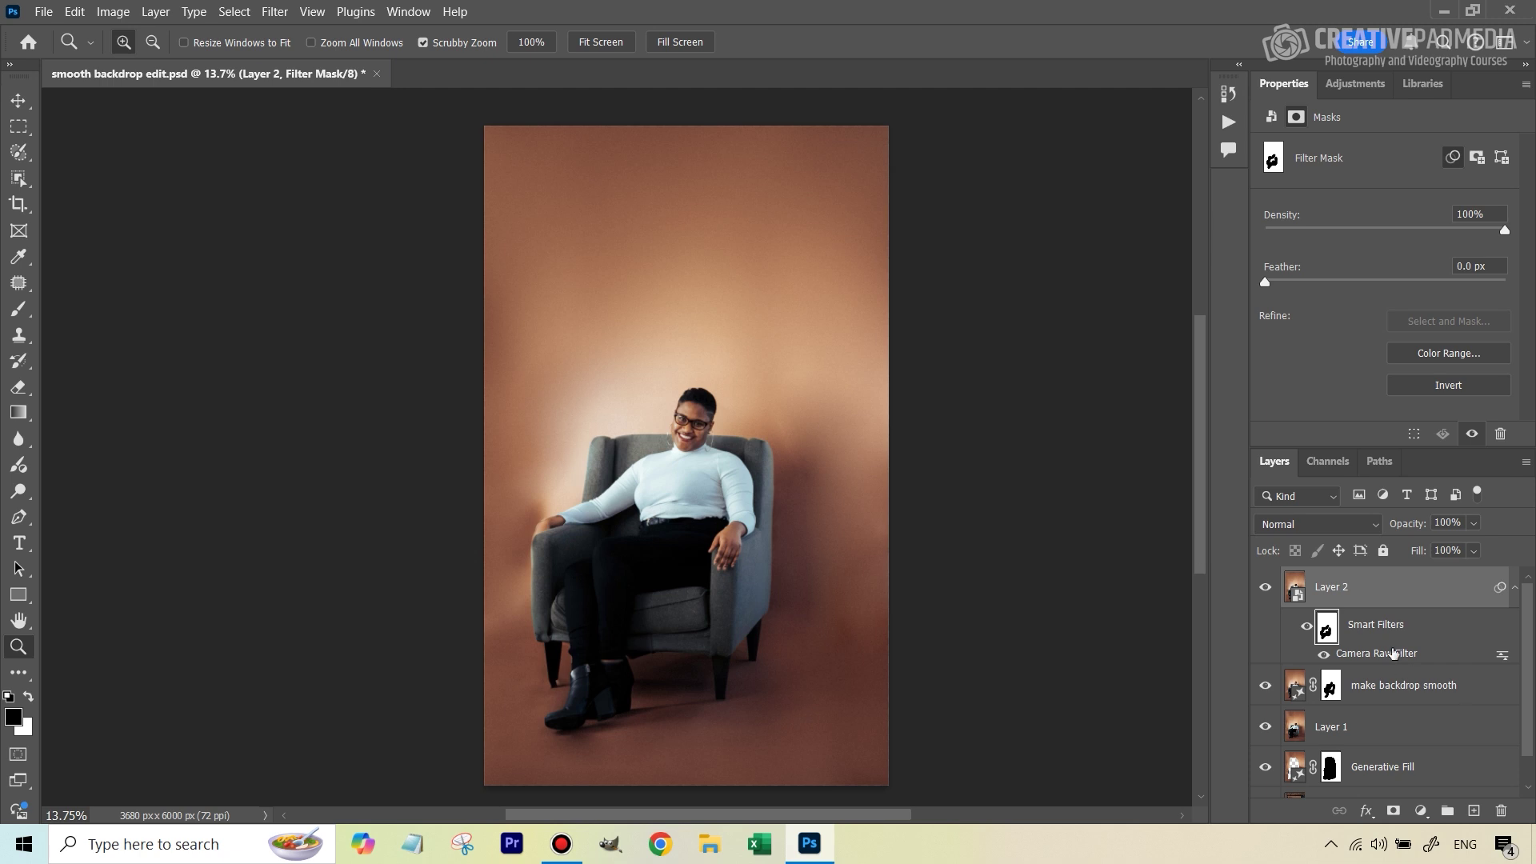
pyautogui.scroll(1, 1225, 573)
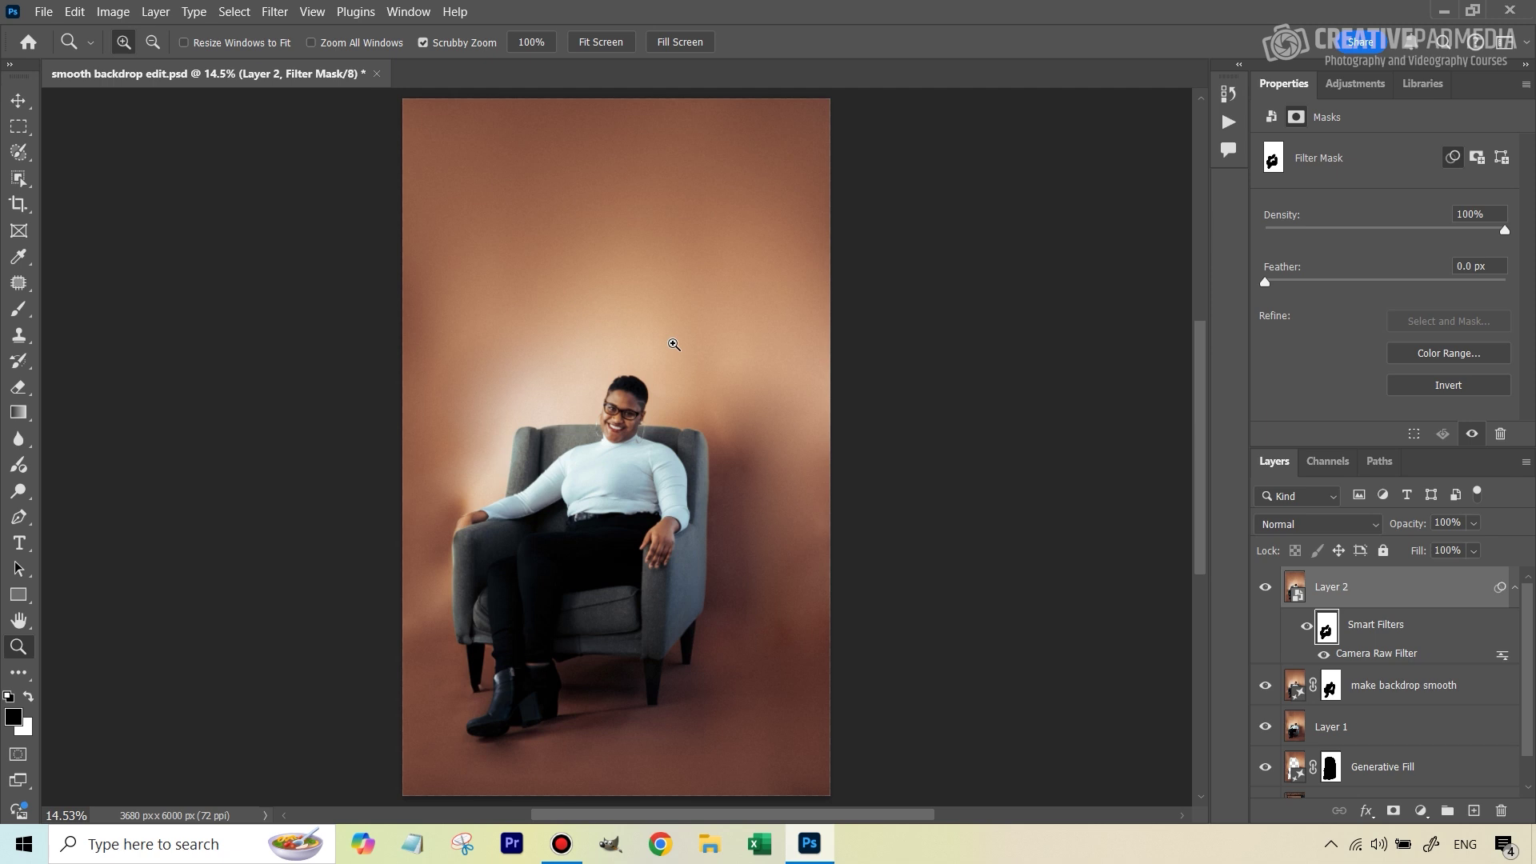
pyautogui.scroll(-1, 1438, 749)
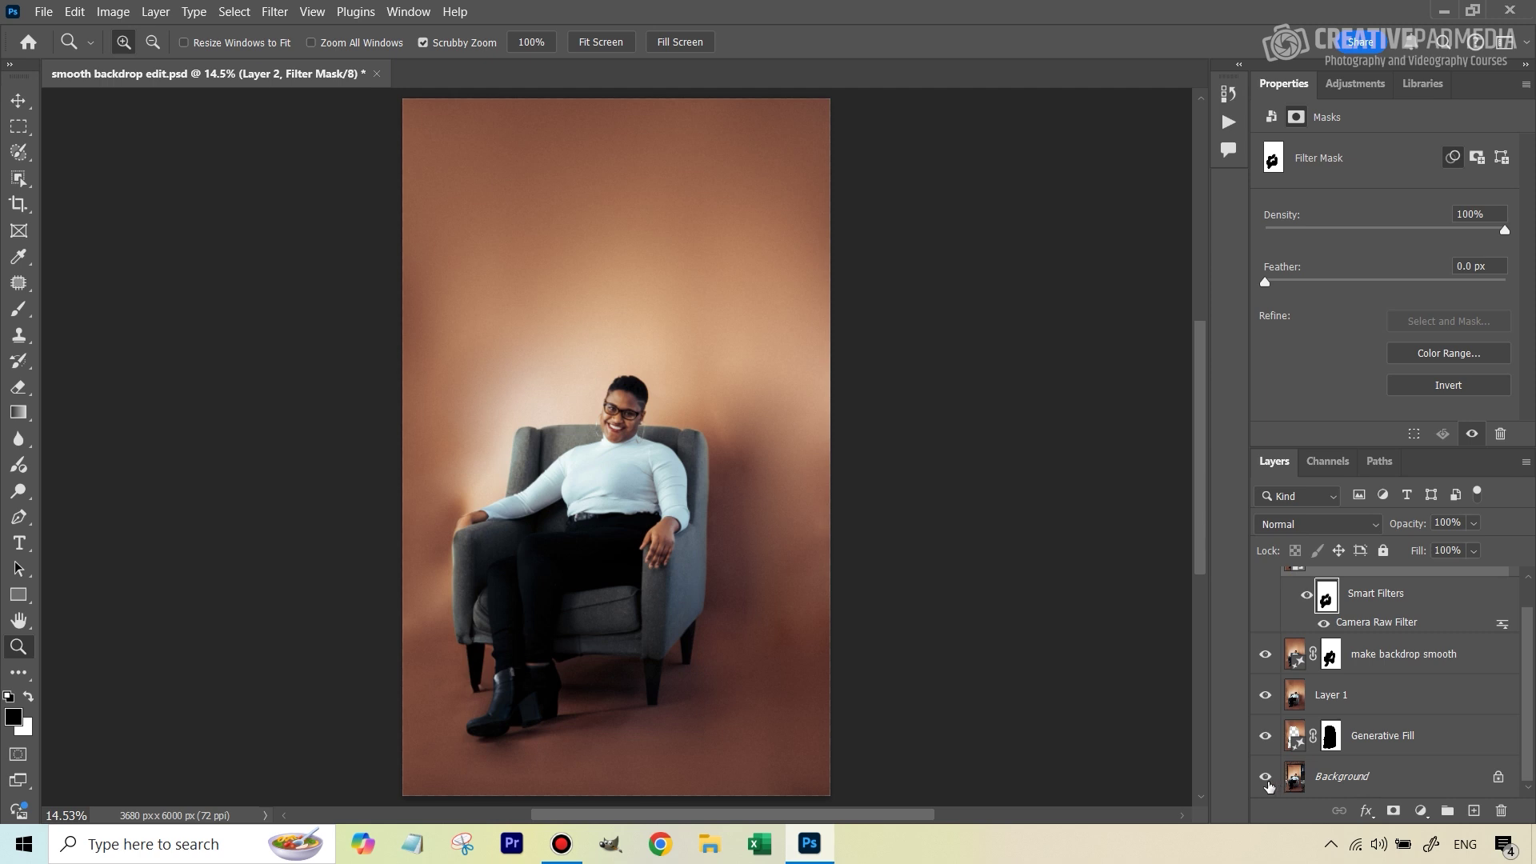
pyautogui.keyDown('alt'); pyautogui.click(1265, 777); pyautogui.keyUp('alt')
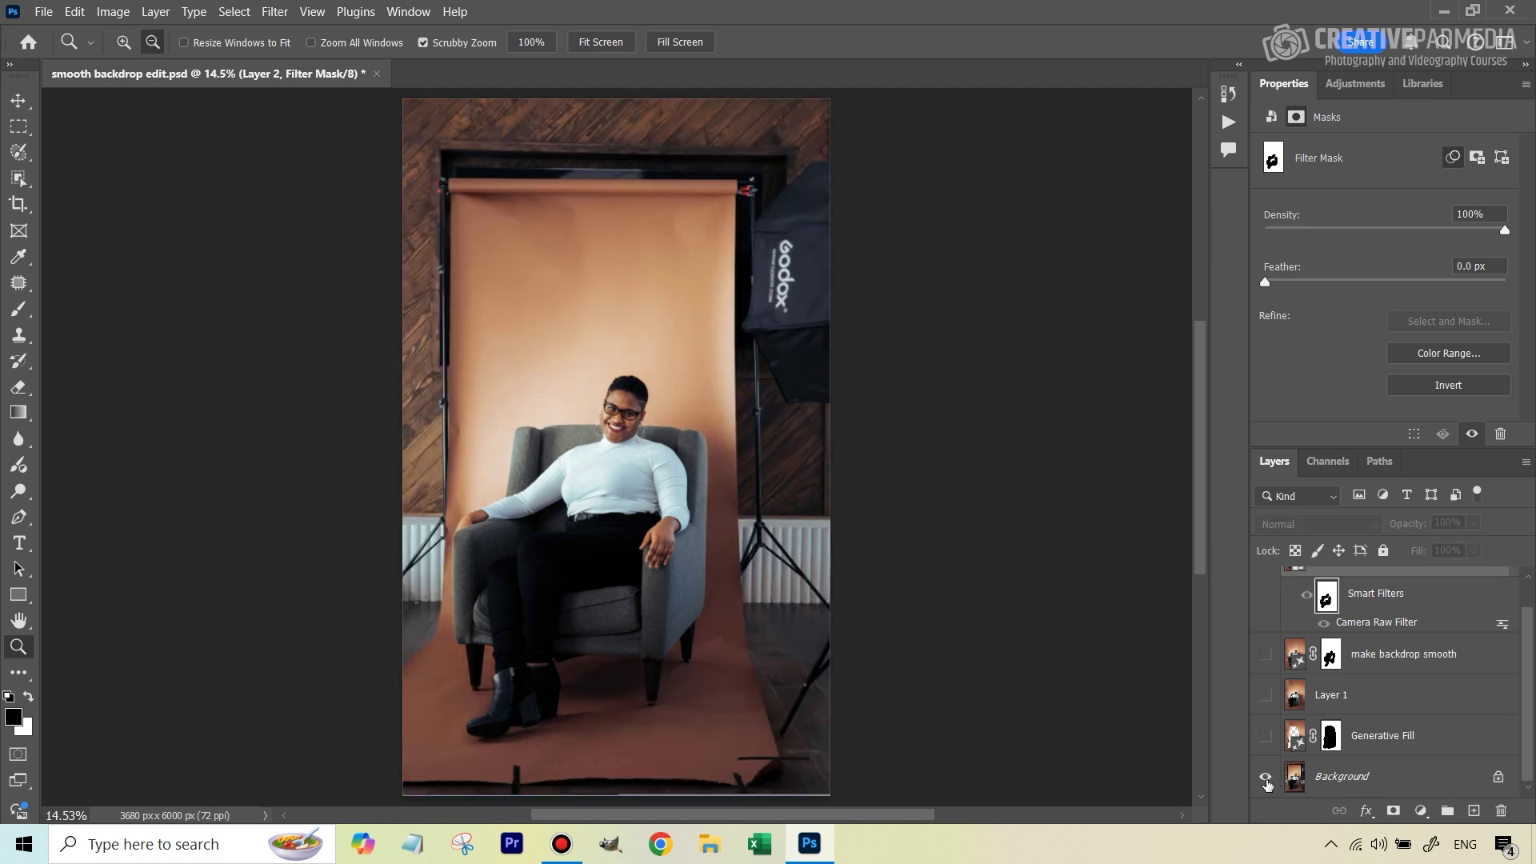
pyautogui.keyDown('alt'); pyautogui.click(1266, 777); pyautogui.keyUp('alt')
pyautogui.keyDown('alt'); pyautogui.click(1265, 777); pyautogui.keyUp('alt')
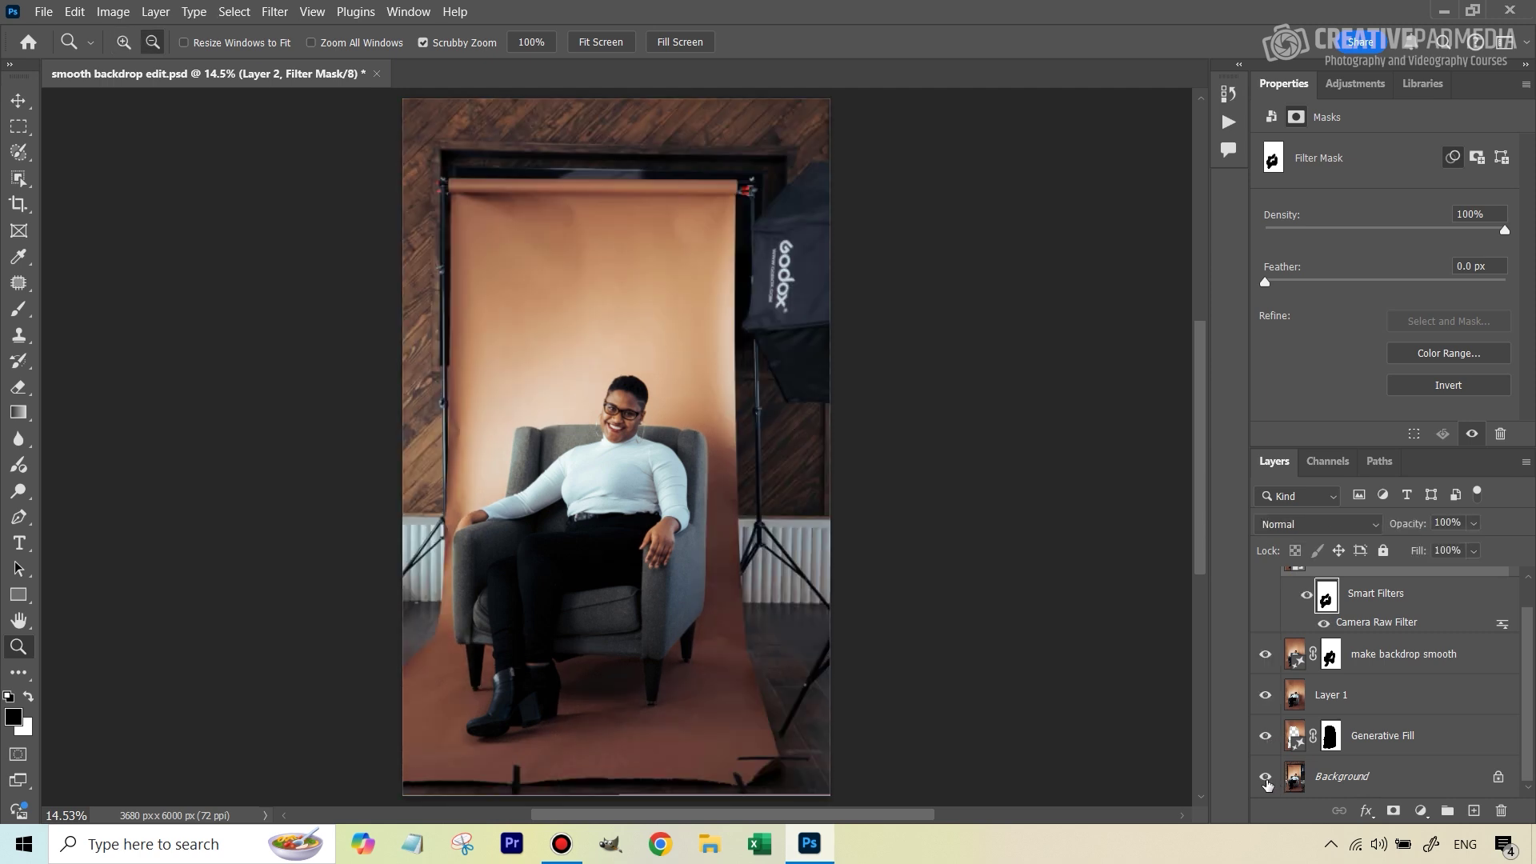
pyautogui.keyDown('alt'); pyautogui.click(1265, 777); pyautogui.keyUp('alt')
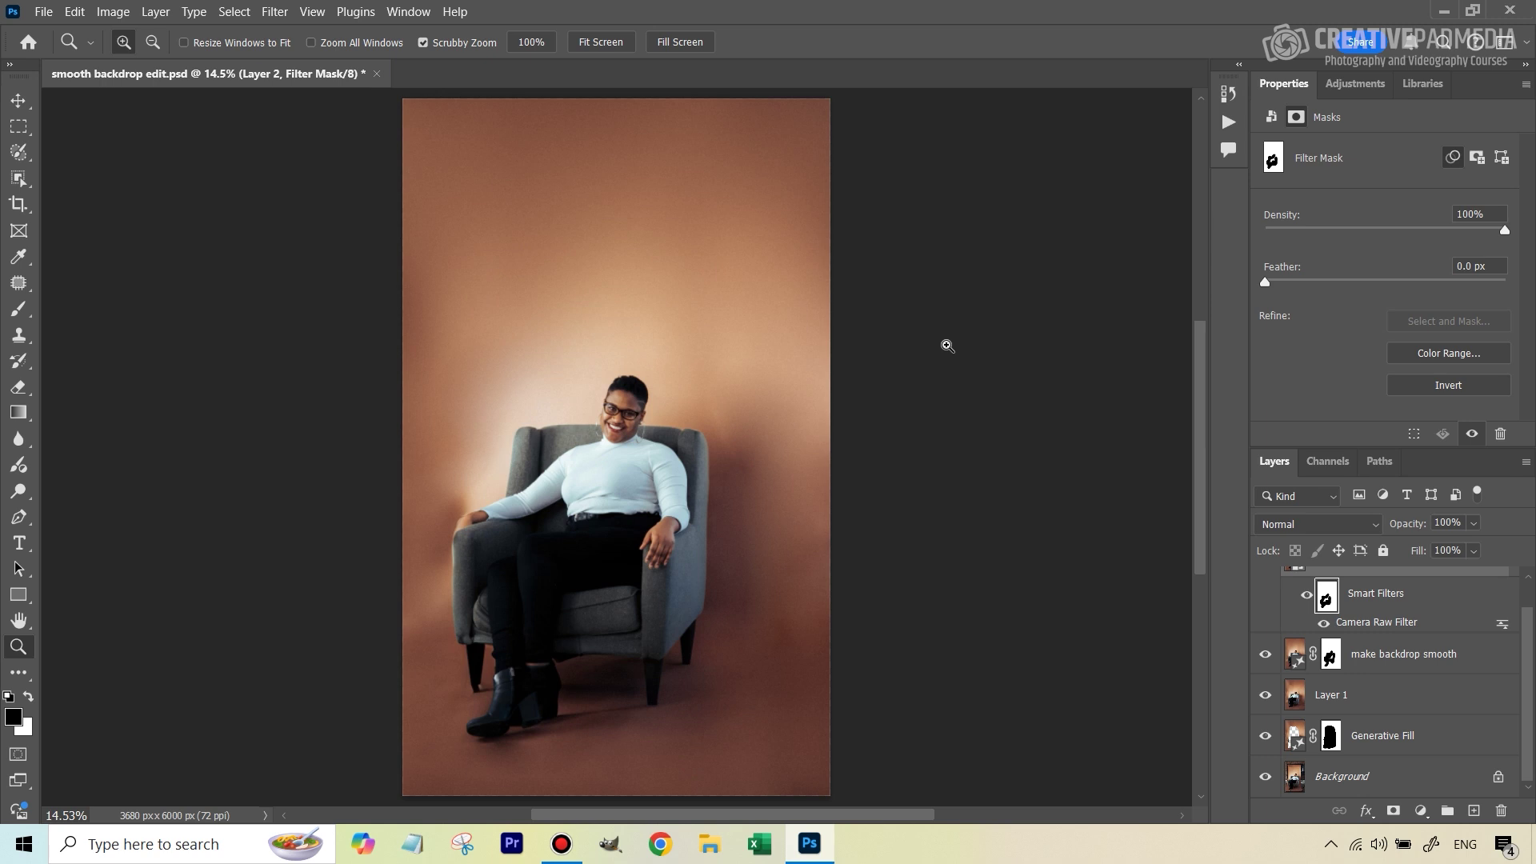